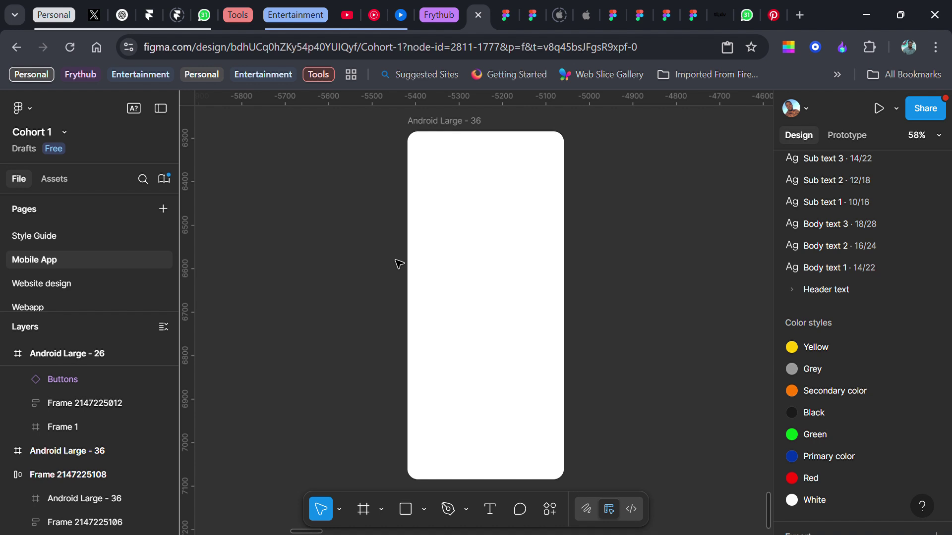
- Select the empty Android Large - 36 frame on the Mobile App page
{"action": "left_click", "coordinate": [430, 205]}
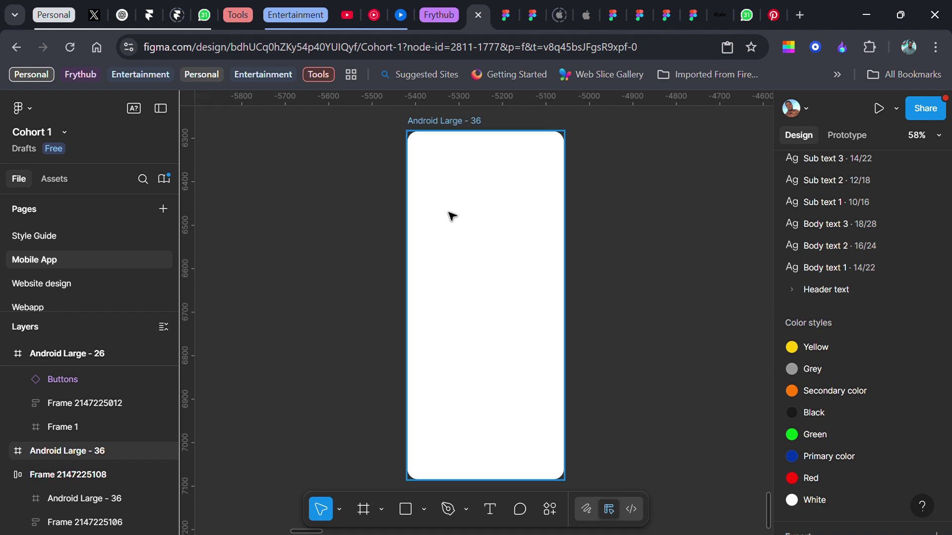
- Draw a full-width 360×226 rectangle at the frame top, filled with the Primary color style
{"action": "key", "text": "r"}
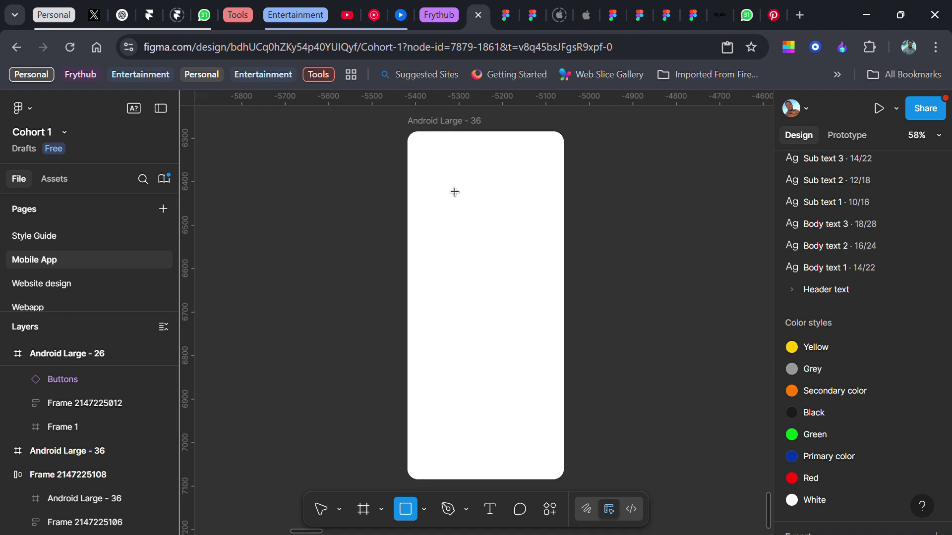
{"action": "left_click", "coordinate": [455, 192]}
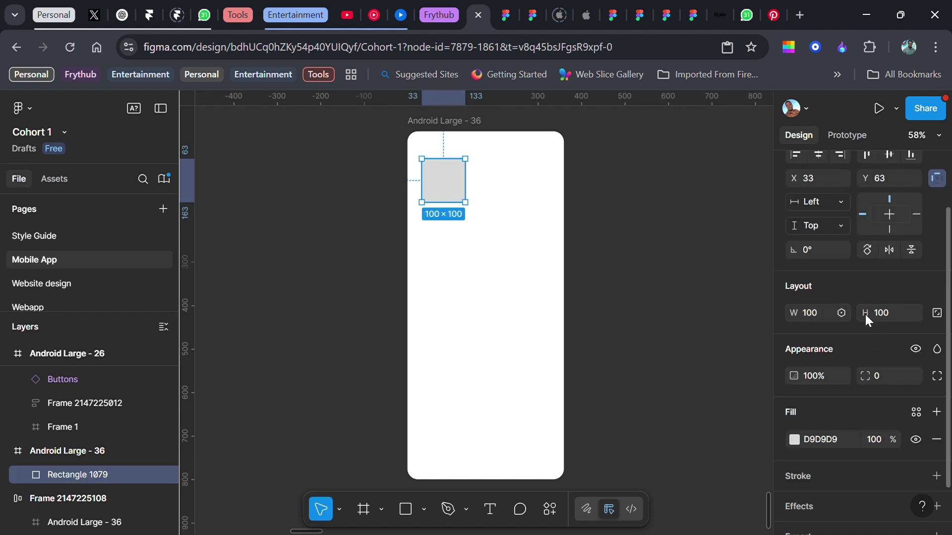
{"action": "left_click_drag", "start_coordinate": [464, 196], "coordinate": [569, 204]}
{"action": "left_click_drag", "start_coordinate": [423, 196], "coordinate": [419, 197]}
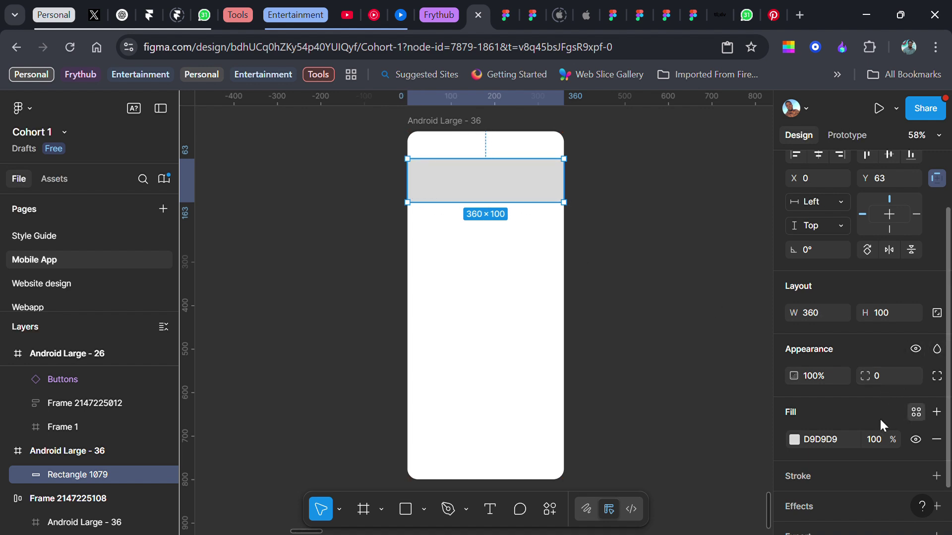
{"action": "left_click", "coordinate": [916, 412]}
{"action": "left_click", "coordinate": [671, 432]}
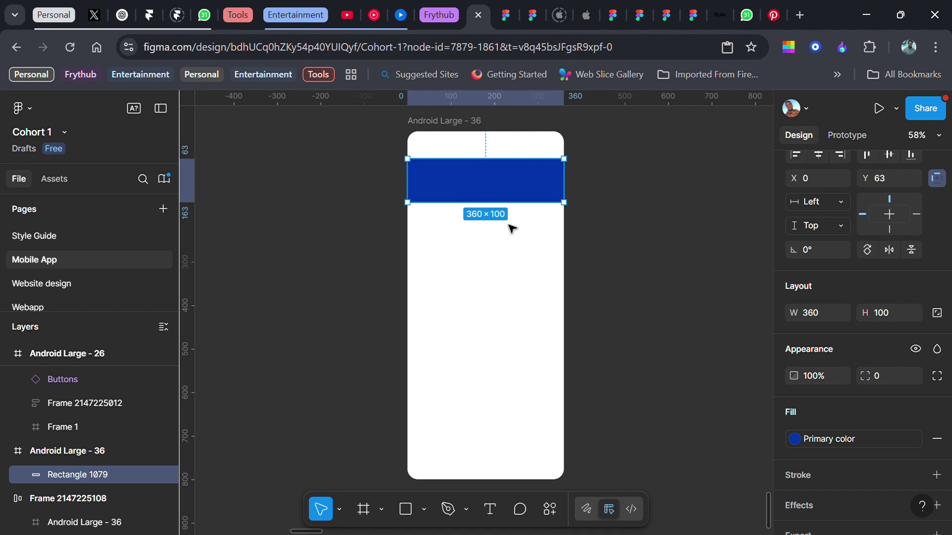
{"action": "left_click_drag", "start_coordinate": [517, 154], "coordinate": [519, 144]}
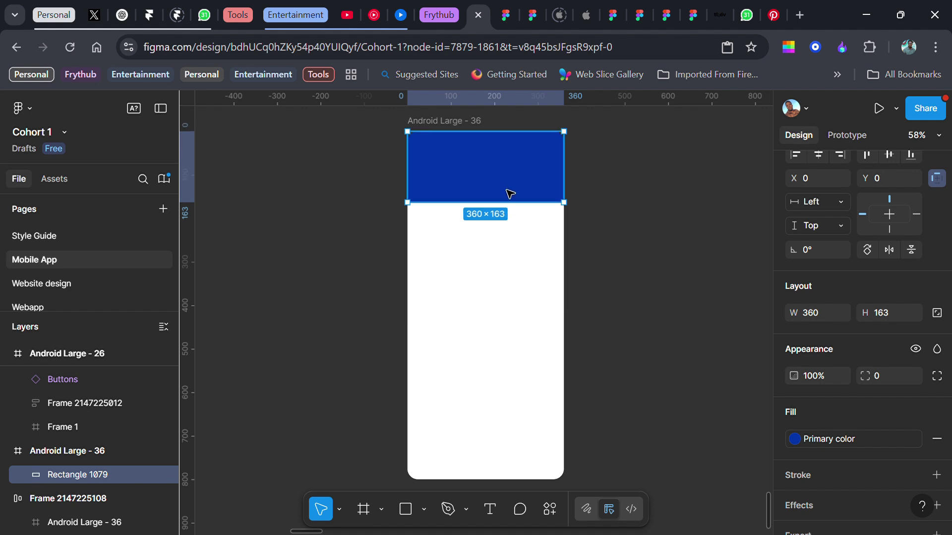
{"action": "left_click_drag", "start_coordinate": [514, 210], "coordinate": [516, 227]}
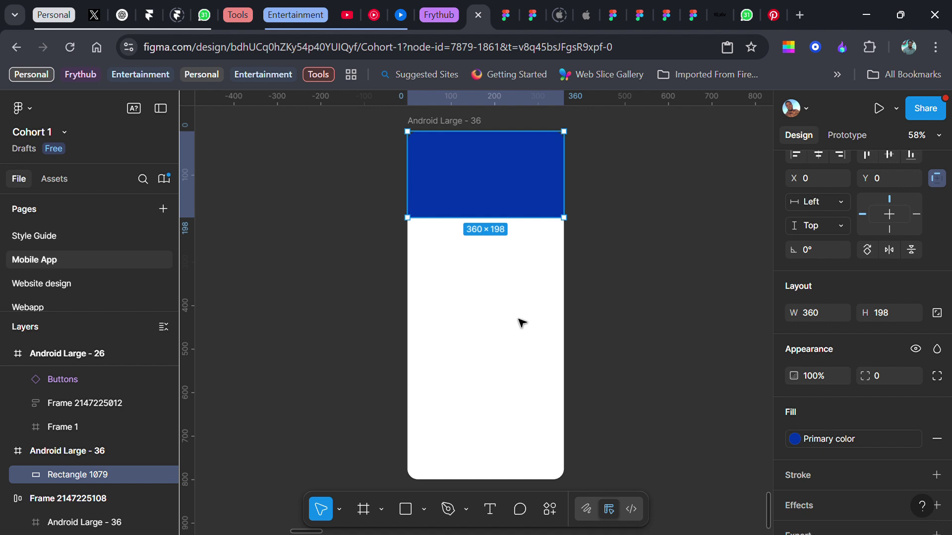
{"action": "left_click_drag", "start_coordinate": [519, 218], "coordinate": [521, 242]}
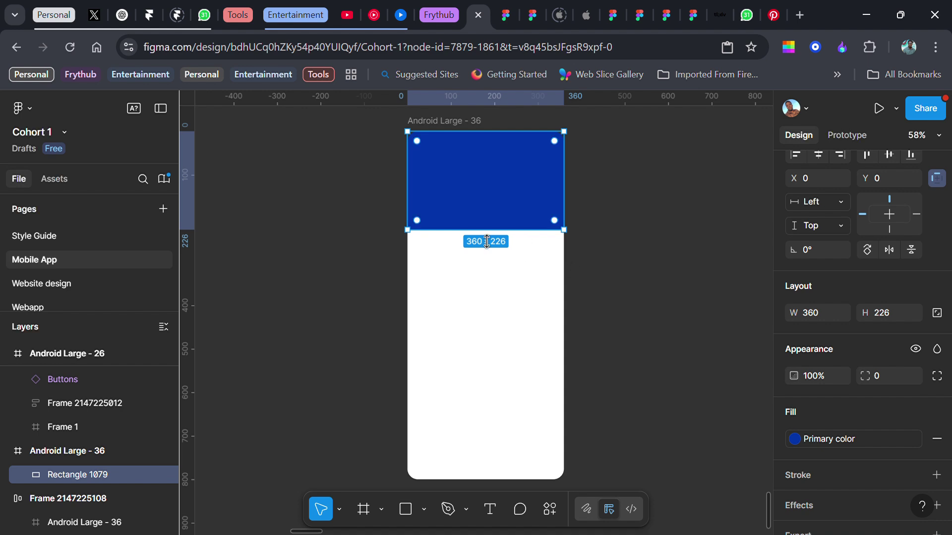
- Round the header rectangle's corners to a radius of 24
{"action": "left_click", "coordinate": [596, 214]}
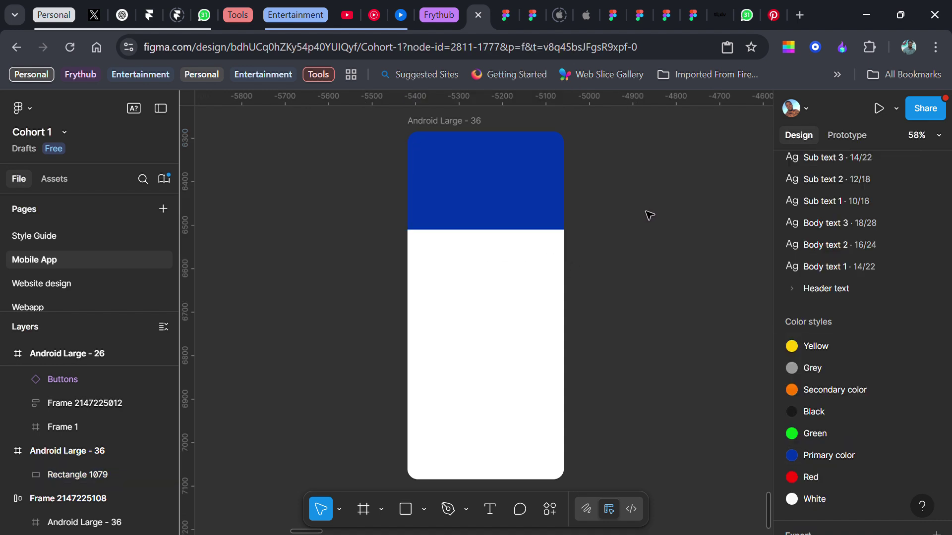
{"action": "left_click", "coordinate": [529, 199]}
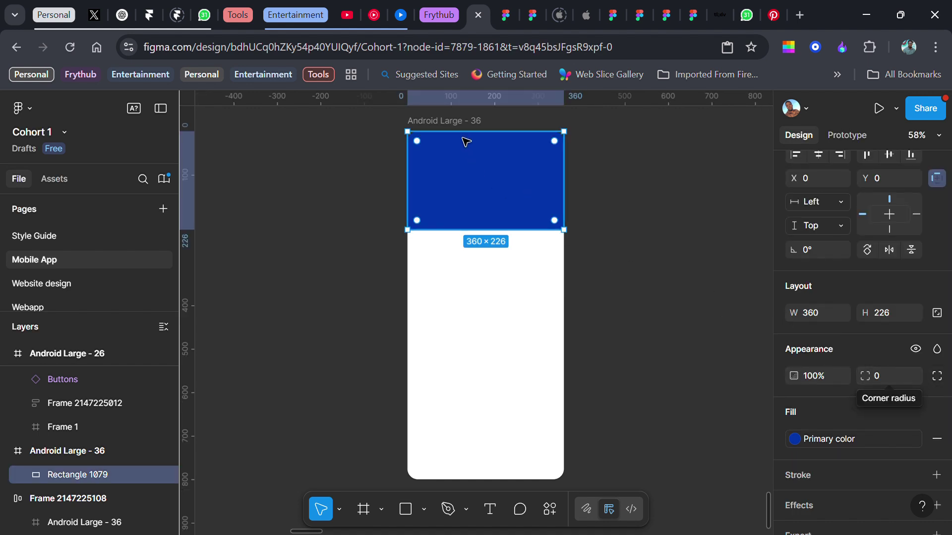
{"action": "left_click", "coordinate": [446, 120]}
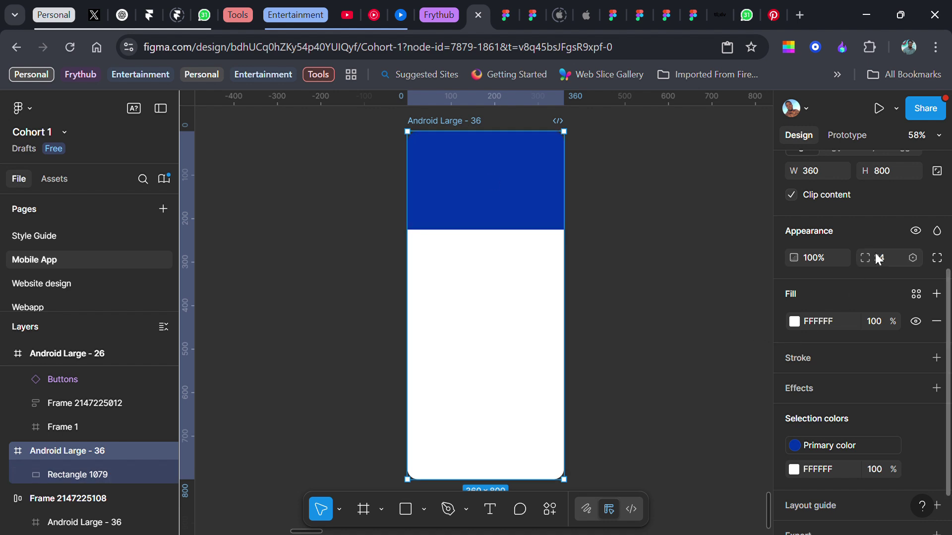
{"action": "left_click", "coordinate": [463, 187]}
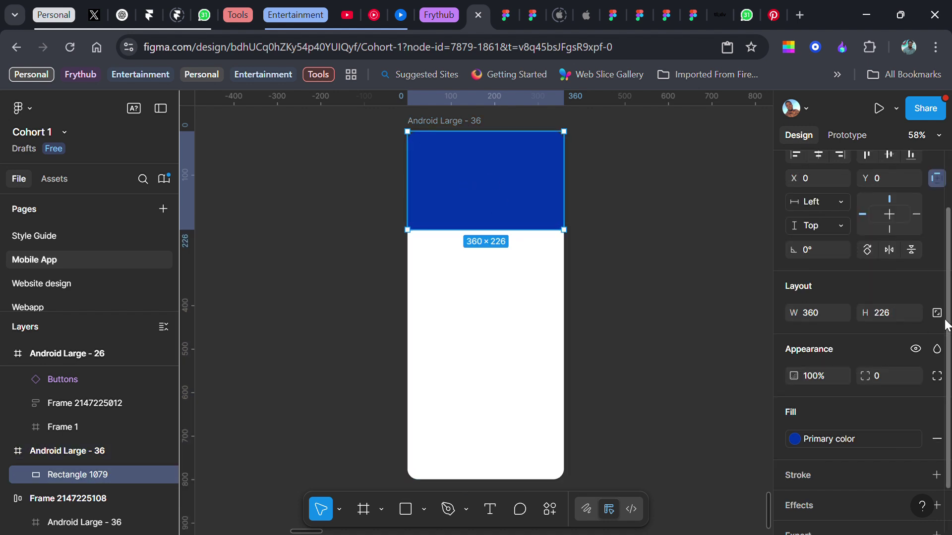
{"action": "mouse_move", "coordinate": [510, 170]}
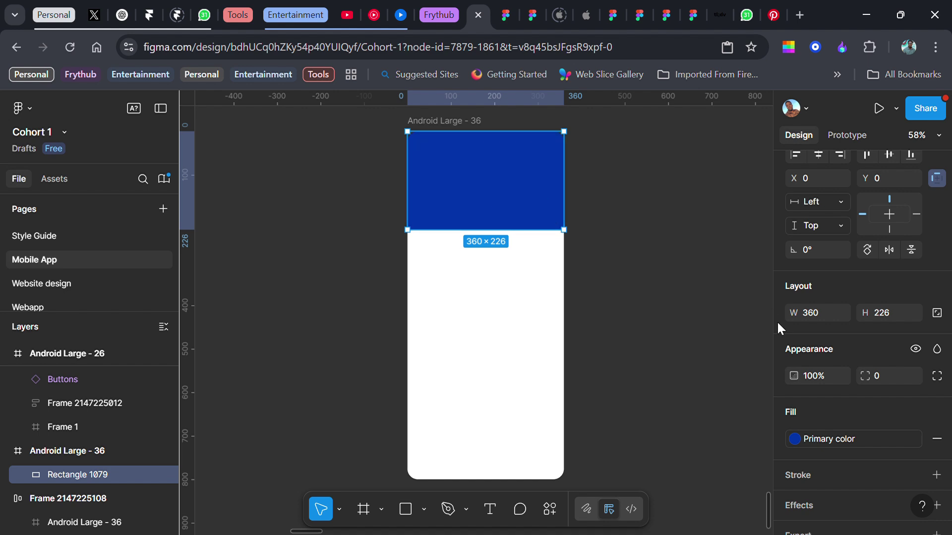
{"action": "mouse_move", "coordinate": [915, 381]}
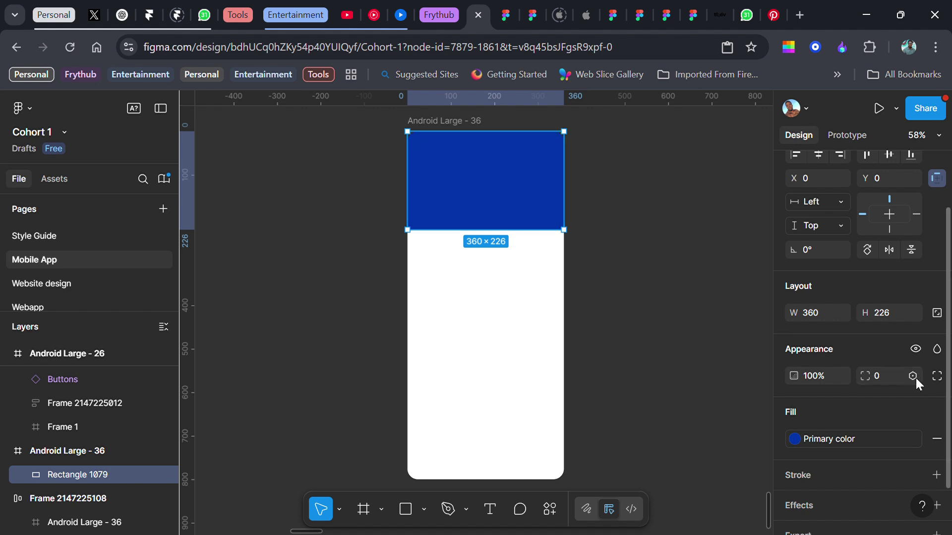
{"action": "left_click", "coordinate": [879, 372]}
{"action": "type", "text": "24"}
{"action": "key", "text": "Return"}
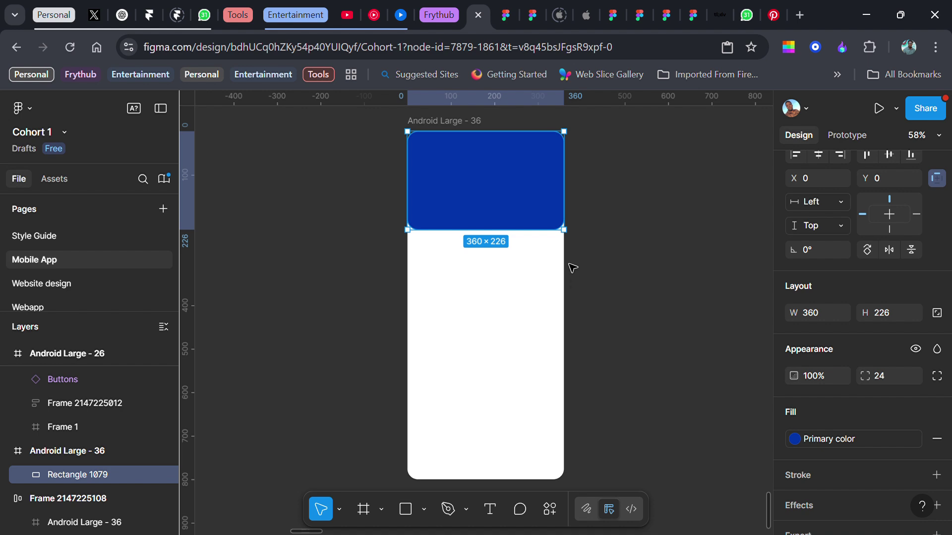
{"action": "left_click", "coordinate": [647, 219]}
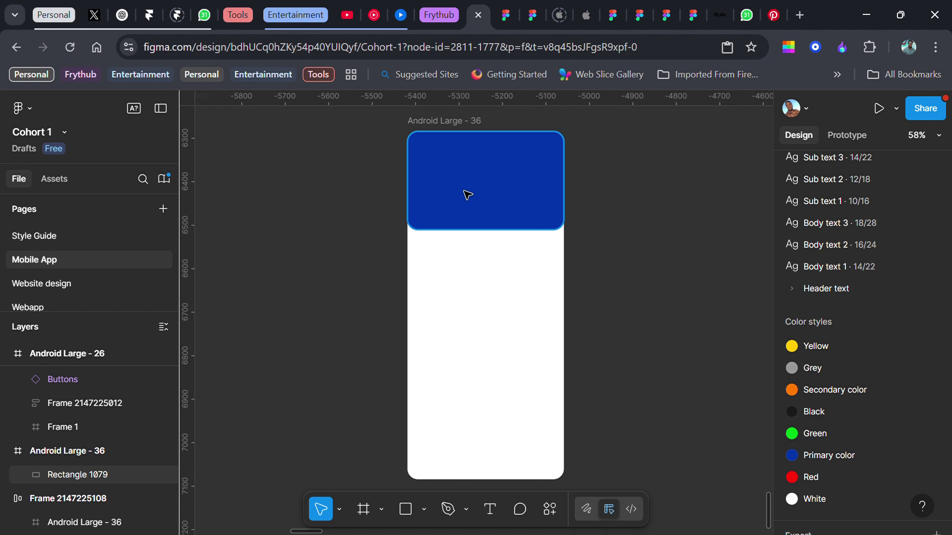
- Add a white 'Create an account' heading onto the blue header
{"action": "key", "text": "t"}
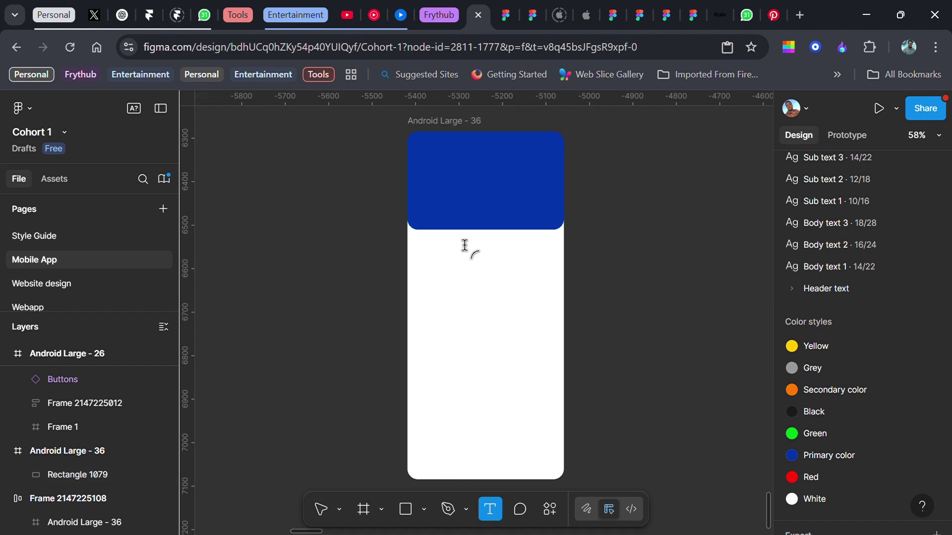
{"action": "left_click", "coordinate": [447, 265]}
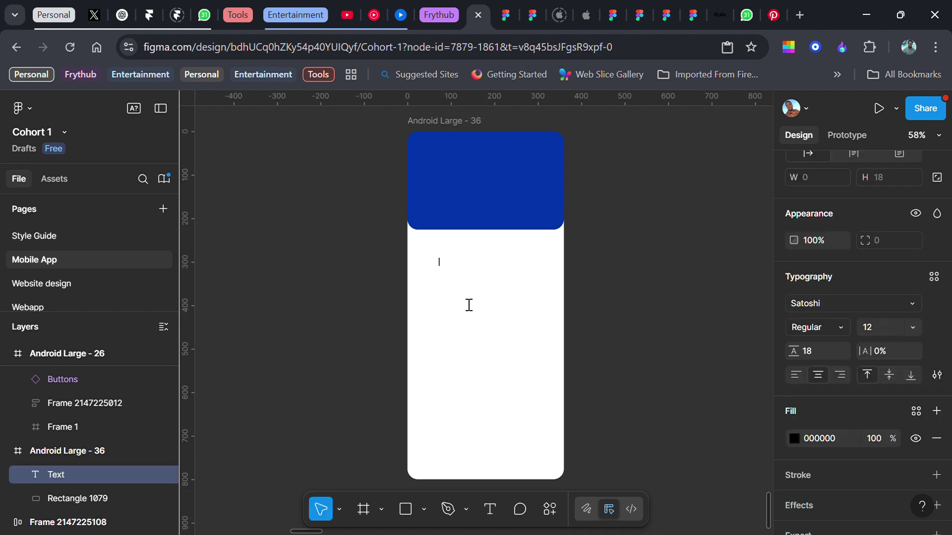
{"action": "type", "text": "Create an account"}
{"action": "key", "text": "Escape"}
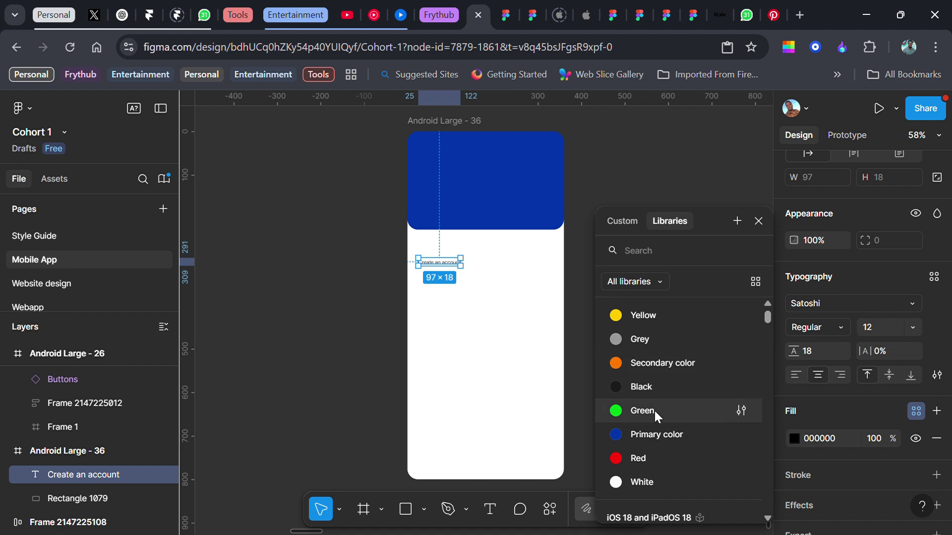
{"action": "left_click", "coordinate": [634, 480]}
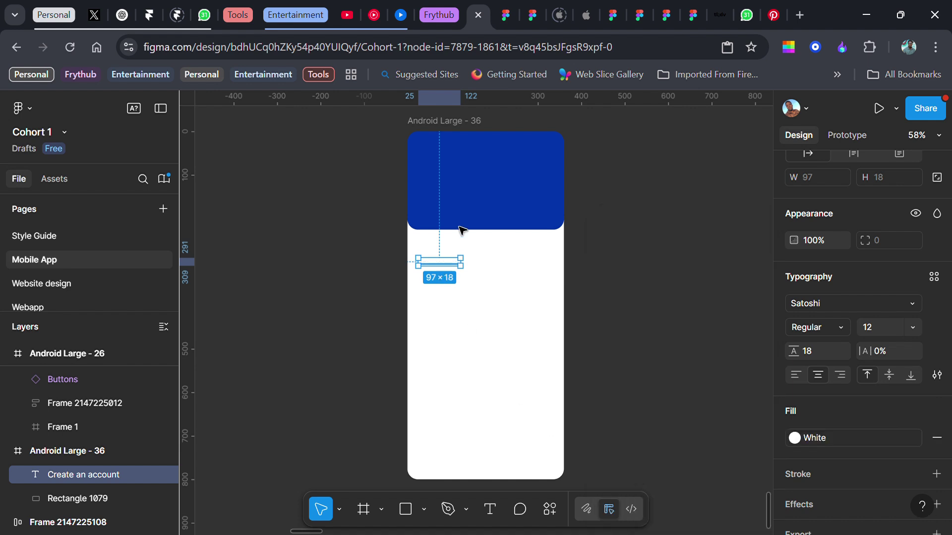
{"action": "left_click_drag", "start_coordinate": [442, 264], "coordinate": [489, 177]}
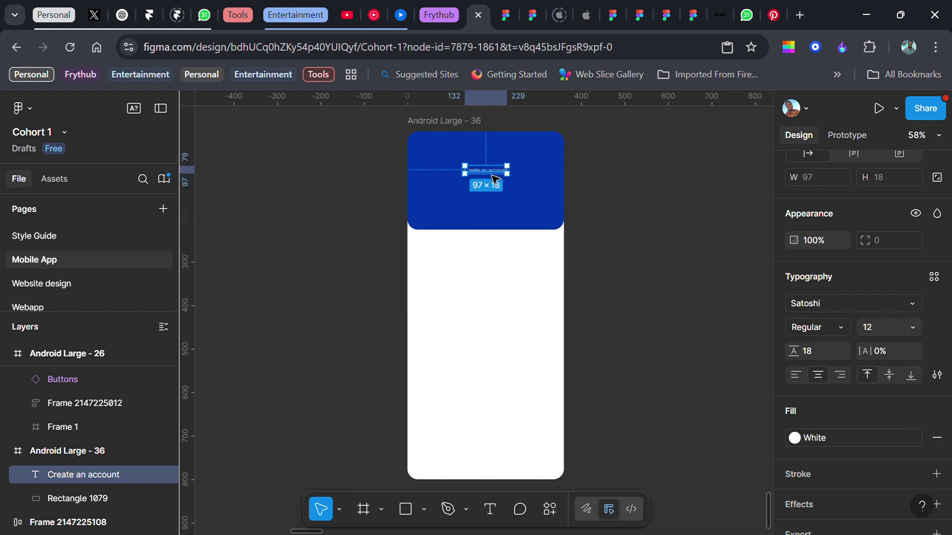
{"action": "scroll", "coordinate": [496, 158], "scroll_direction": "up", "scroll_amount": 3}
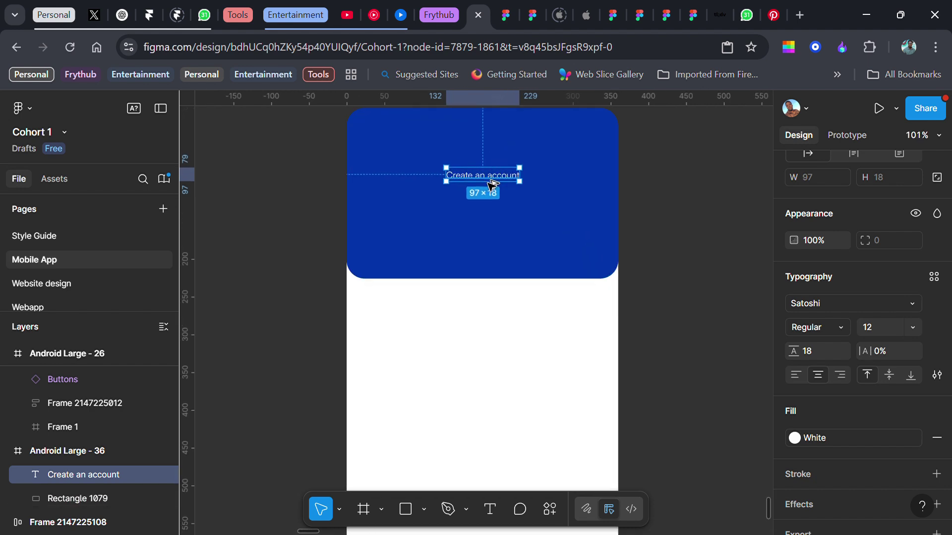
- Duplicate the heading below and reword it 'Enter your personal details to create an account now.'
{"action": "left_click_drag", "start_coordinate": [493, 183], "coordinate": [493, 205]}
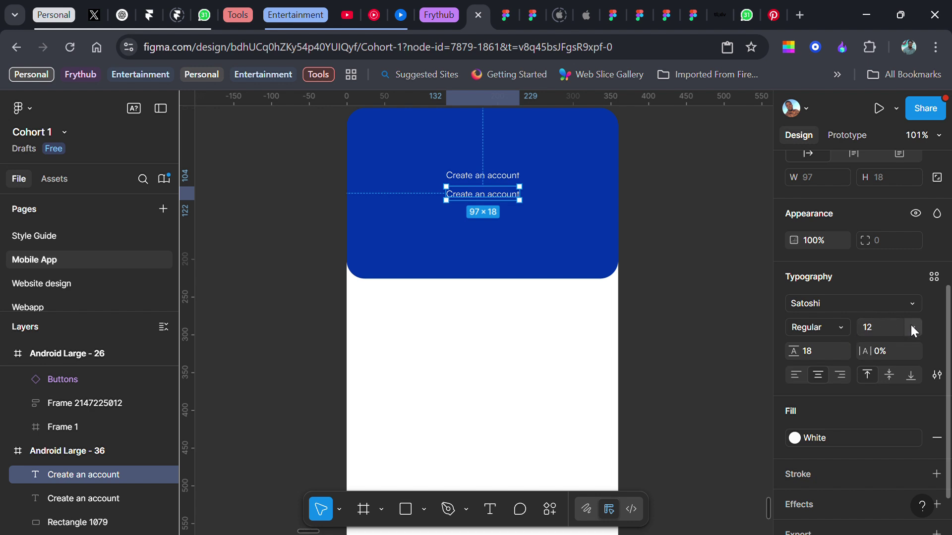
{"action": "double_click", "coordinate": [507, 199]}
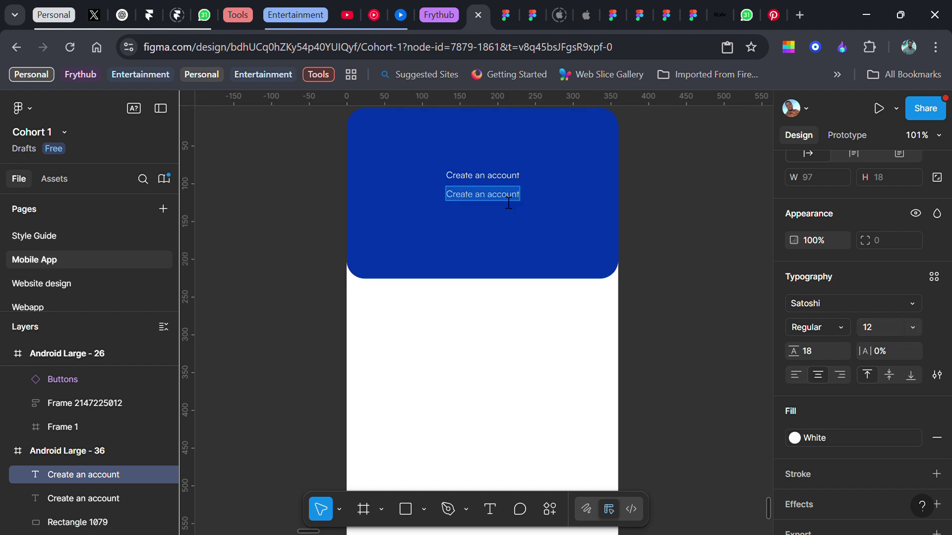
{"action": "type", "text": "Ent"}
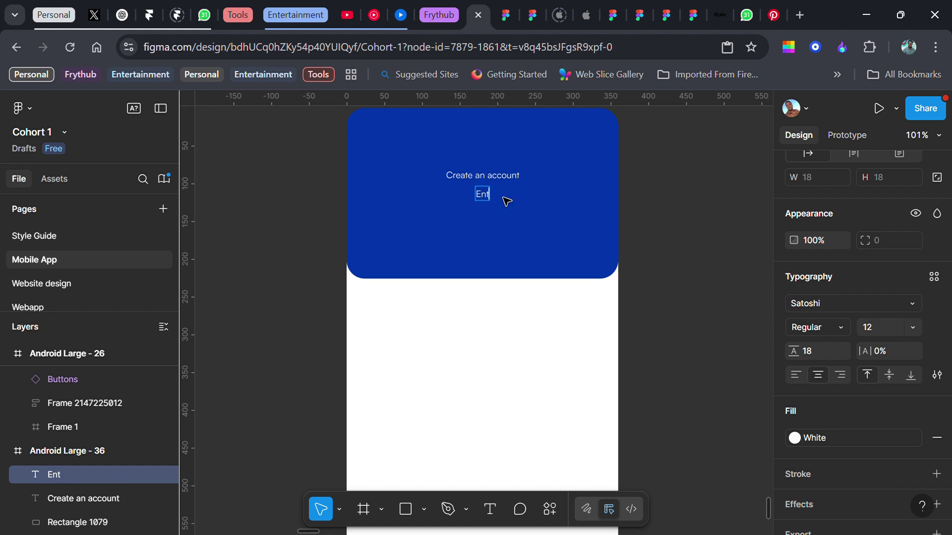
{"action": "type", "text": "er your perso"}
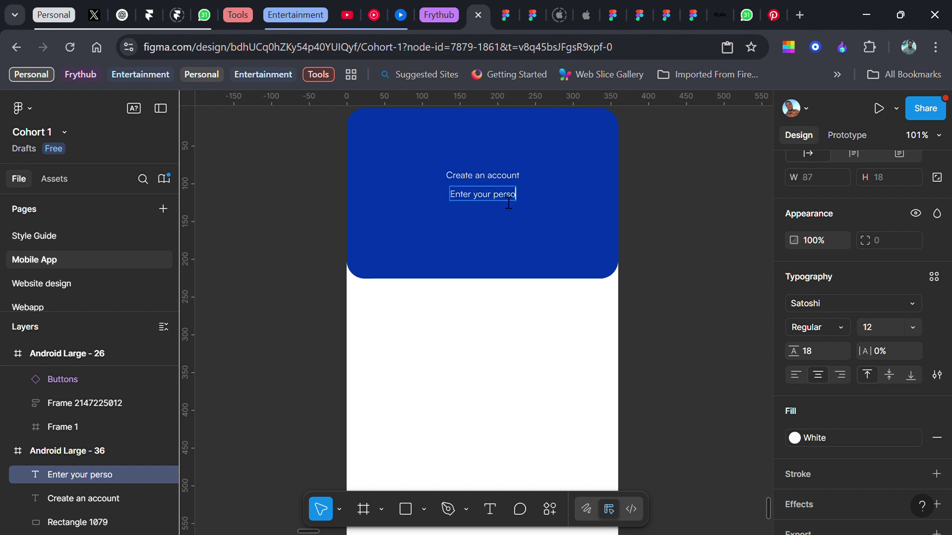
{"action": "type", "text": "nal details to"}
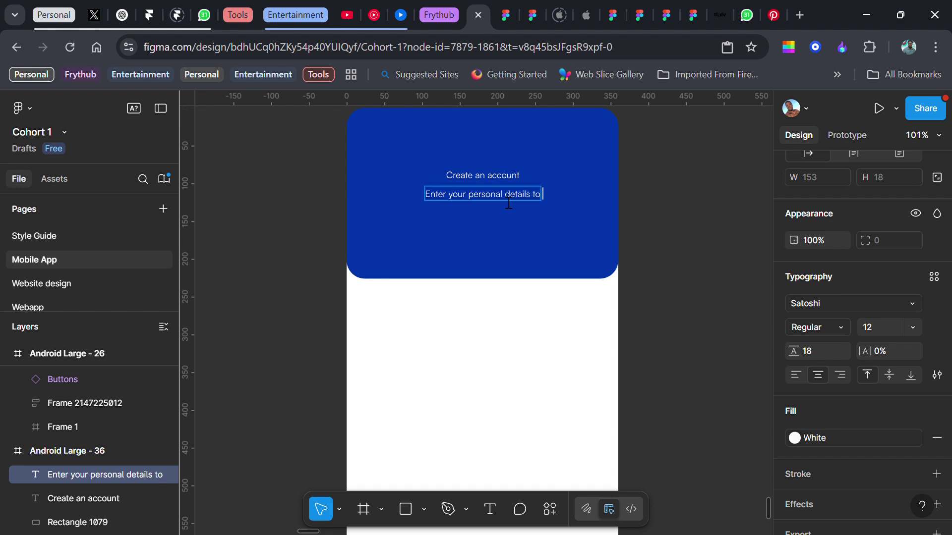
{"action": "type", "text": " create an a"}
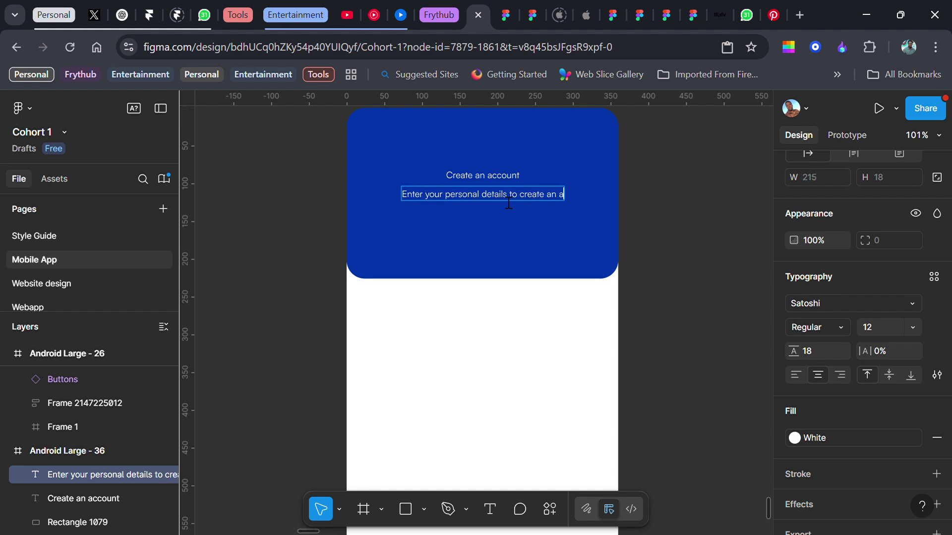
{"action": "type", "text": "ccount now."}
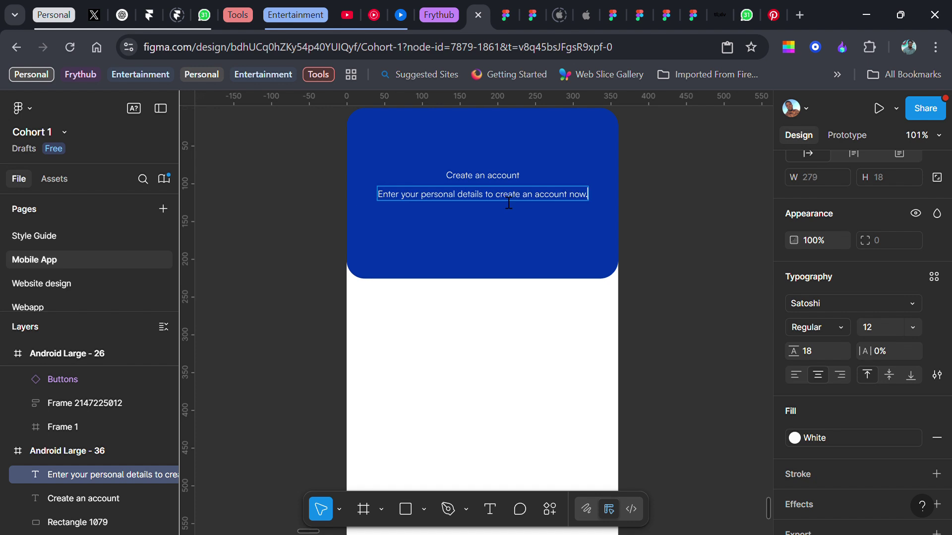
{"action": "key", "text": "Escape"}
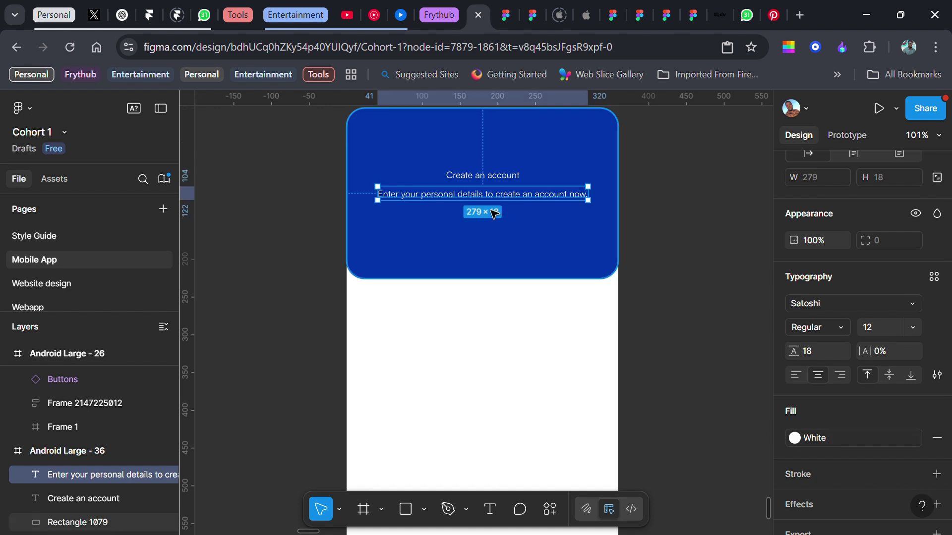
- Make the subtitle size 14, narrowed to wrap on two lines, centred horizontally
{"action": "left_click", "coordinate": [914, 327]}
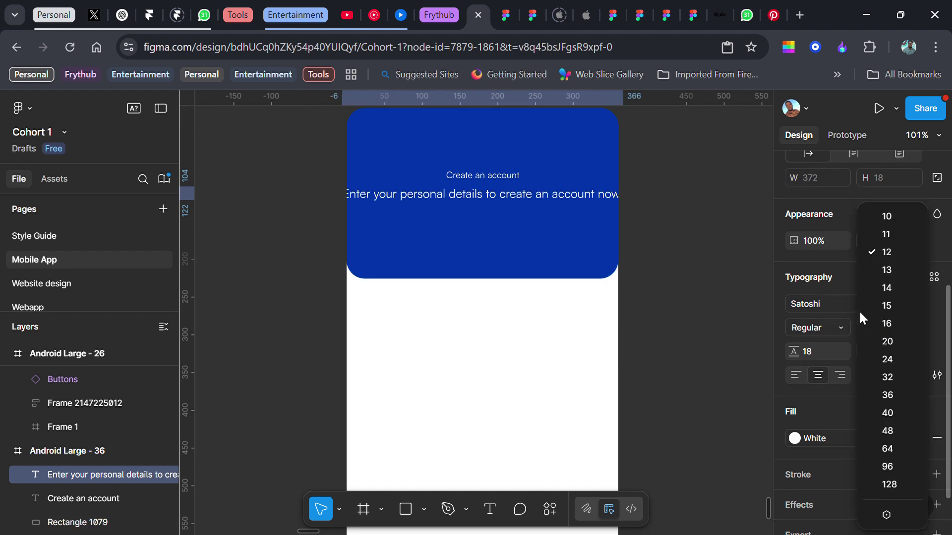
{"action": "left_click", "coordinate": [887, 287]}
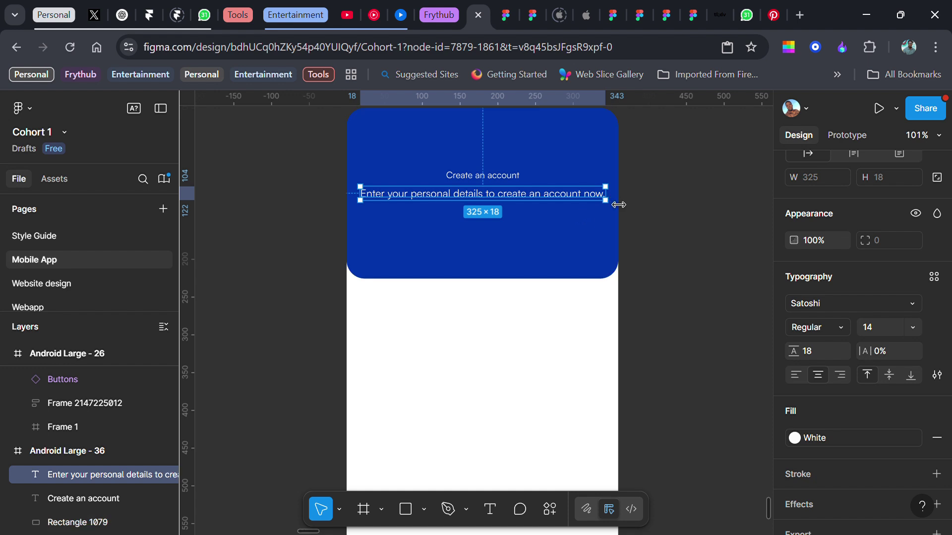
{"action": "left_click_drag", "start_coordinate": [618, 204], "coordinate": [588, 202]}
{"action": "scroll", "coordinate": [842, 248], "scroll_direction": "up", "scroll_amount": 5}
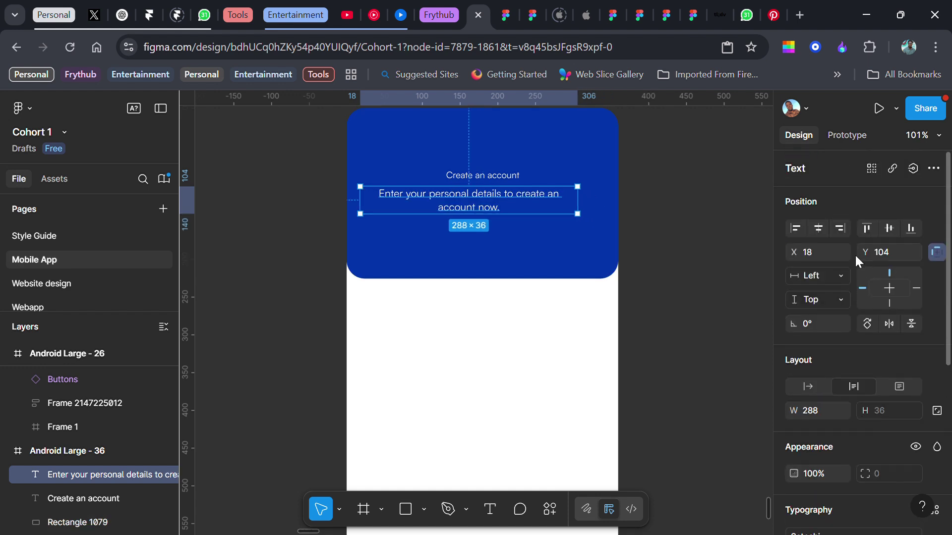
{"action": "left_click", "coordinate": [818, 229]}
- Set the 'Create an account' heading to size 24 Bold
{"action": "left_click", "coordinate": [83, 498]}
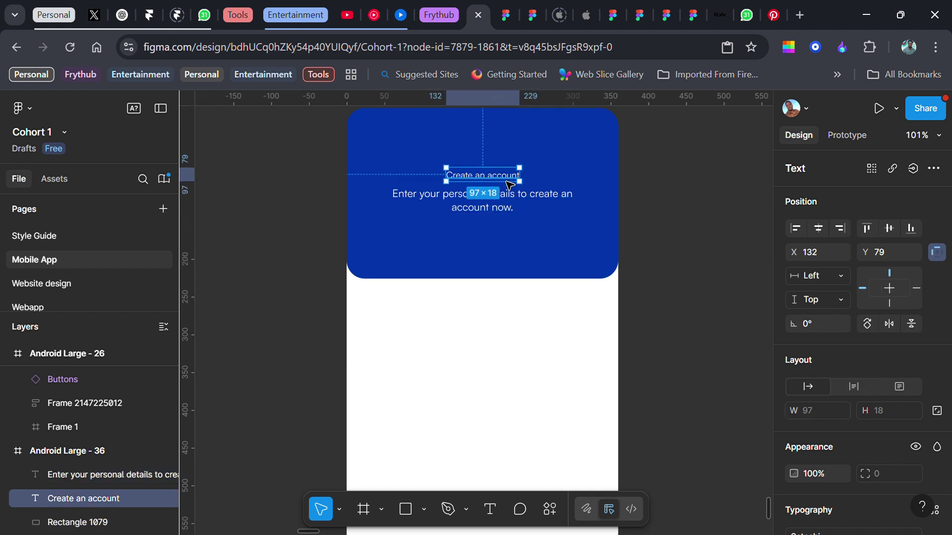
{"action": "scroll", "coordinate": [818, 376], "scroll_direction": "down", "scroll_amount": 3}
{"action": "left_click", "coordinate": [910, 409]}
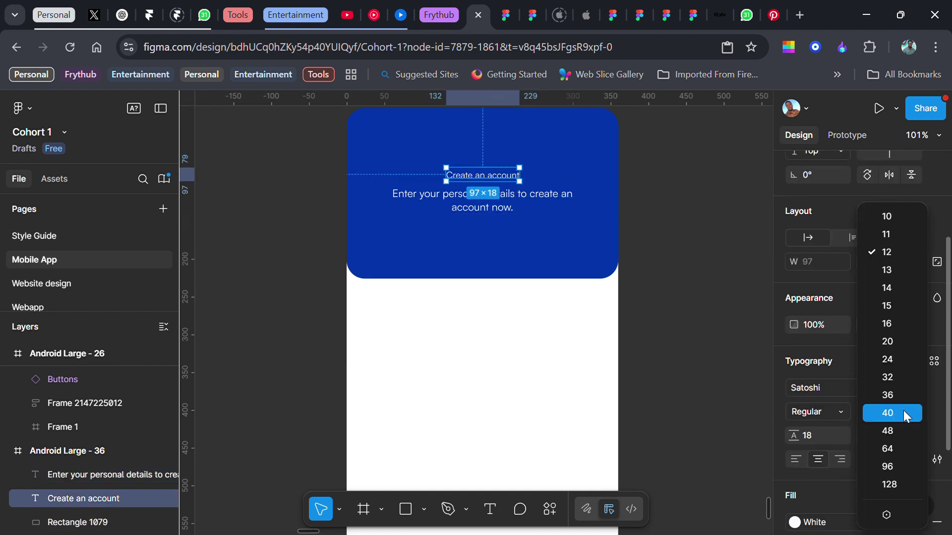
{"action": "left_click", "coordinate": [888, 359]}
{"action": "left_click", "coordinate": [840, 410]}
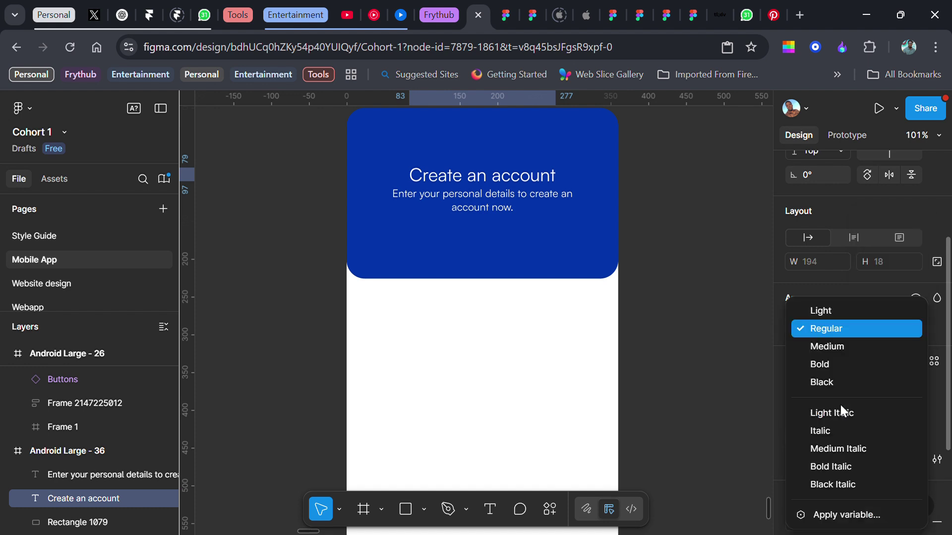
{"action": "left_click", "coordinate": [835, 362]}
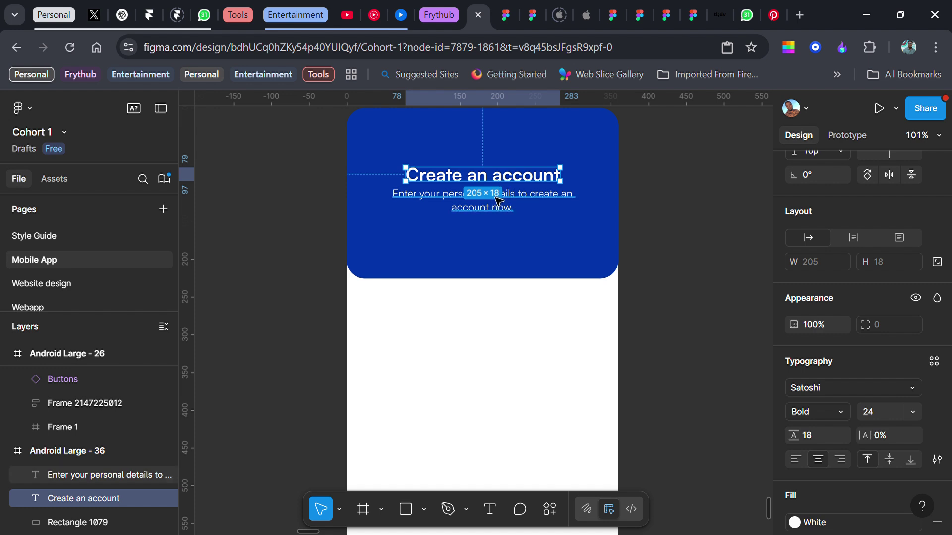
{"action": "left_click", "coordinate": [498, 201], "text": "shift"}
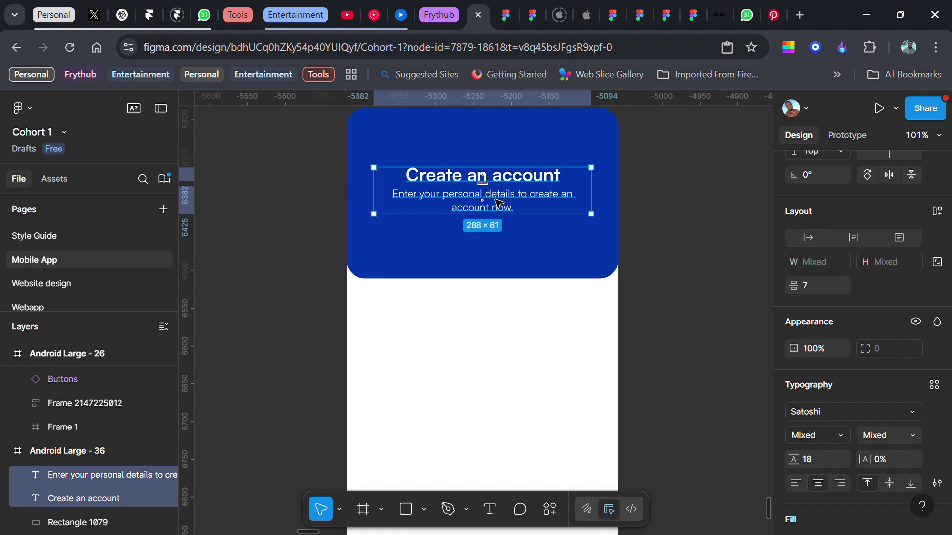
- Wrap heading and subtitle in a centred auto-layout stack with 12 spacing
{"action": "key", "text": "shift+a"}
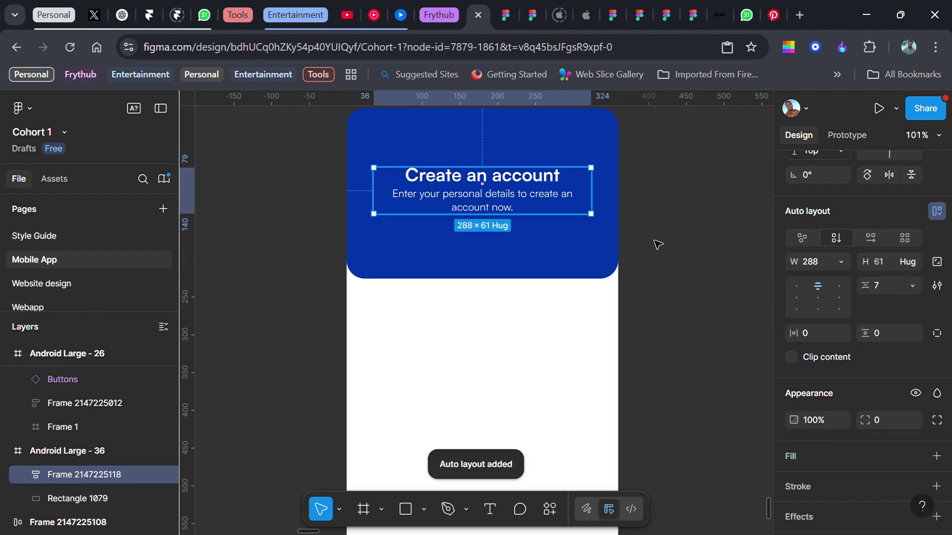
{"action": "scroll", "coordinate": [880, 253], "scroll_direction": "up", "scroll_amount": 3}
{"action": "left_click", "coordinate": [818, 229]}
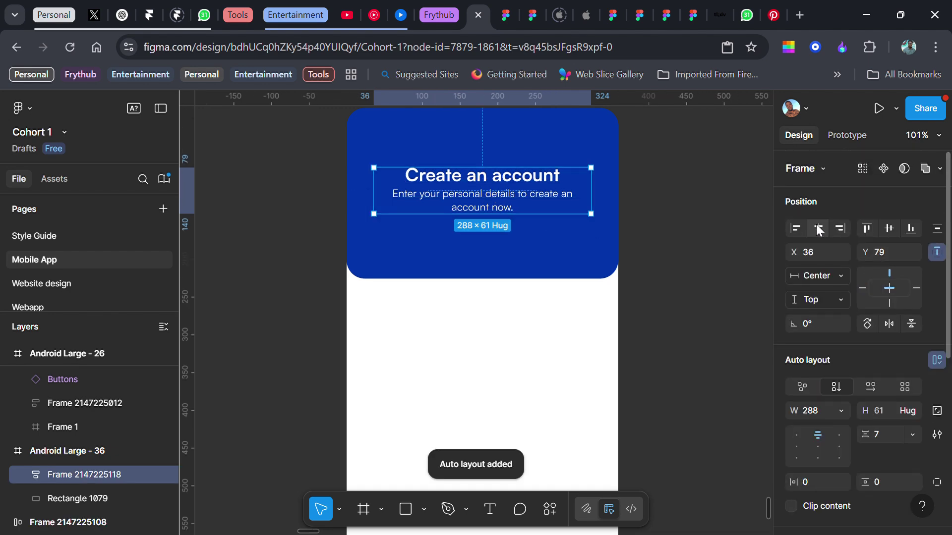
{"action": "left_click", "coordinate": [894, 436]}
{"action": "type", "text": "1"}
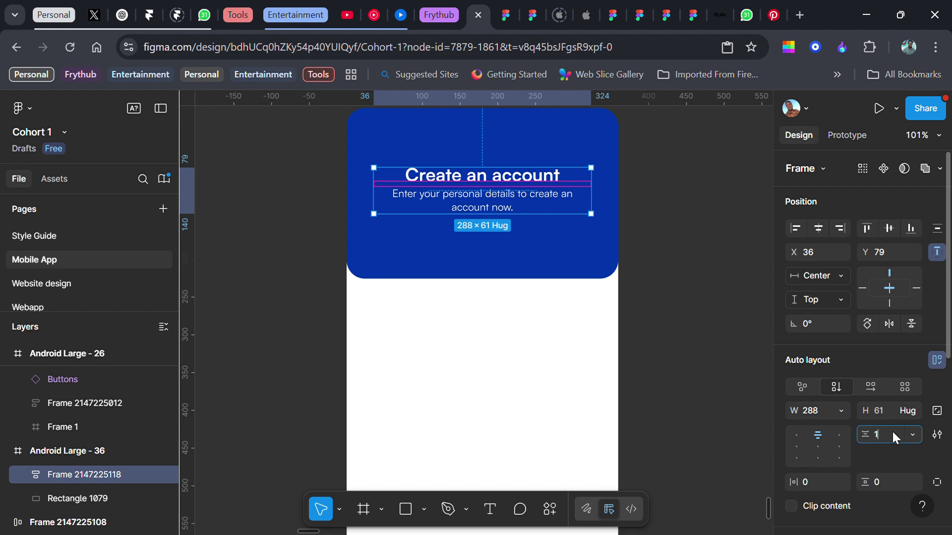
{"action": "type", "text": "2"}
{"action": "key", "text": "Return"}
{"action": "scroll", "coordinate": [543, 277], "scroll_direction": "down", "scroll_amount": 3}
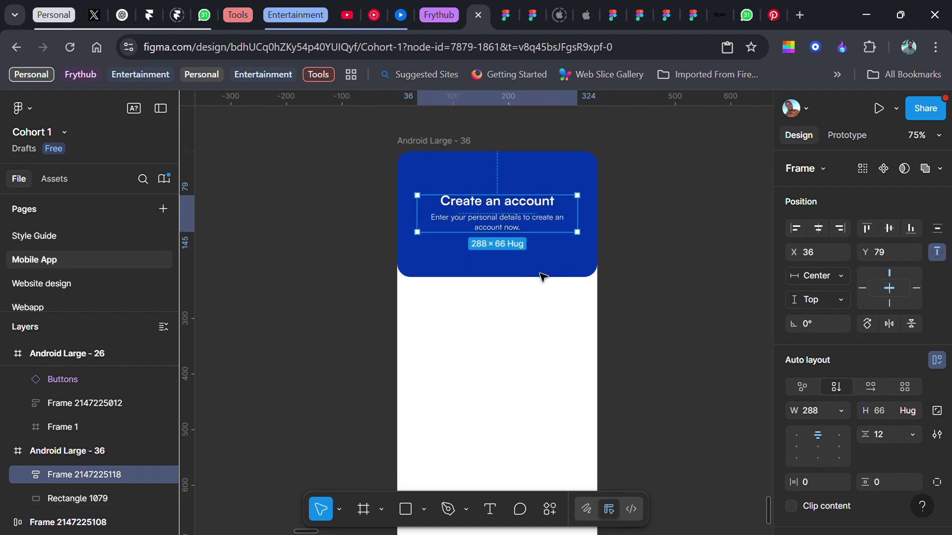
{"action": "scroll", "coordinate": [543, 276], "scroll_direction": "down", "scroll_amount": 1}
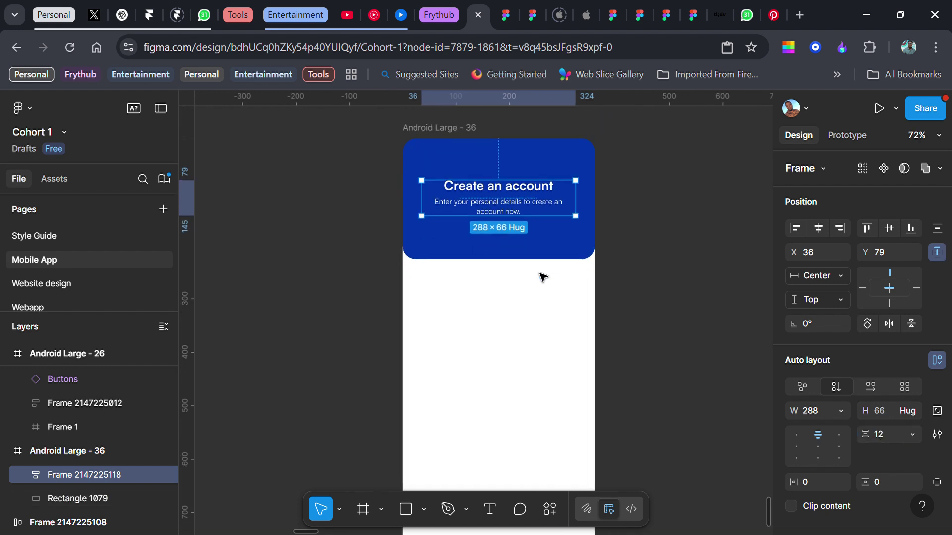
- Enlarge the heading to 28 and move the stack slightly lower
{"action": "left_click", "coordinate": [531, 193]}
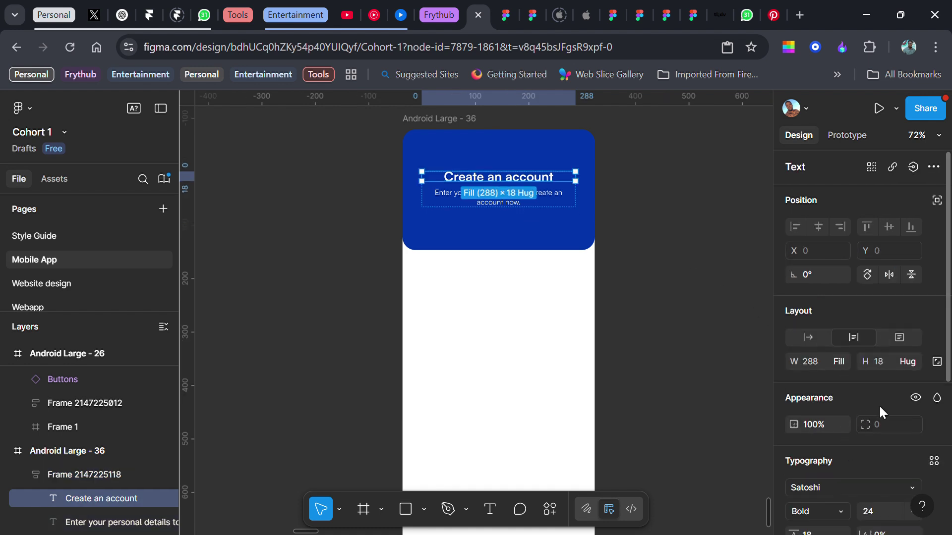
{"action": "scroll", "coordinate": [887, 397], "scroll_direction": "down", "scroll_amount": 3}
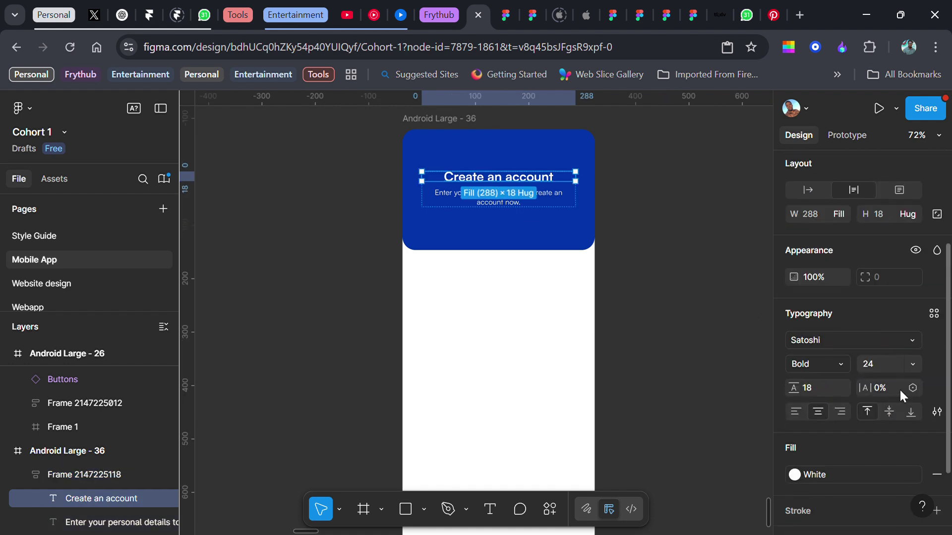
{"action": "left_click", "coordinate": [891, 362]}
{"action": "type", "text": "28"}
{"action": "key", "text": "Return"}
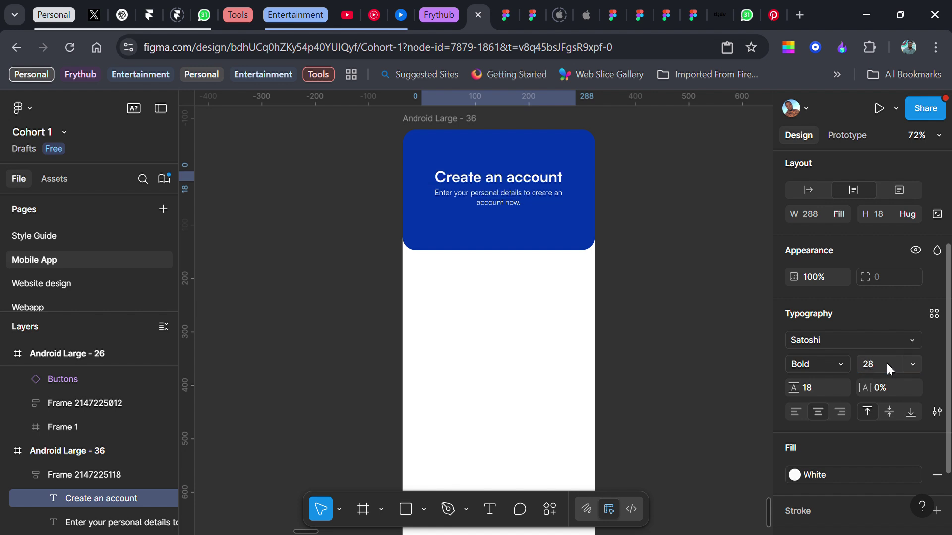
{"action": "left_click", "coordinate": [636, 229]}
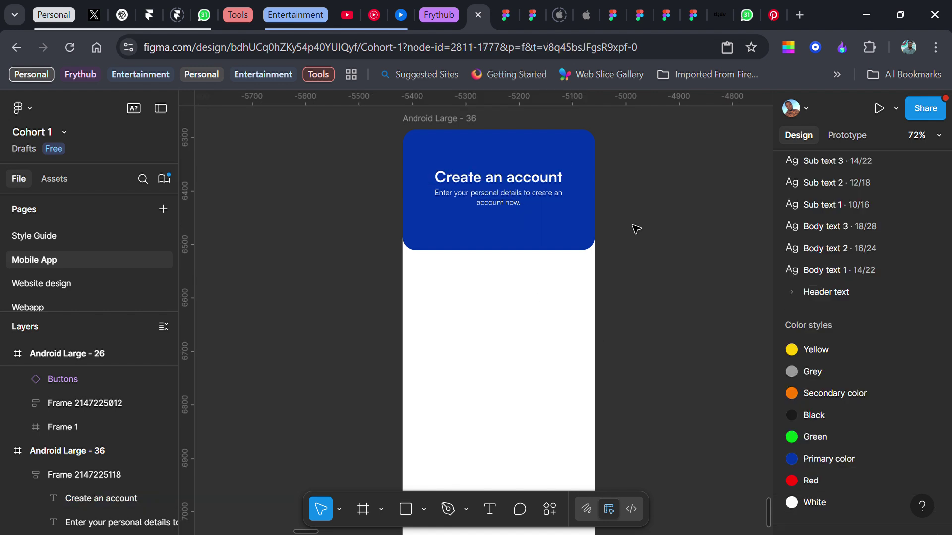
{"action": "scroll", "coordinate": [633, 227], "scroll_direction": "down", "scroll_amount": 2}
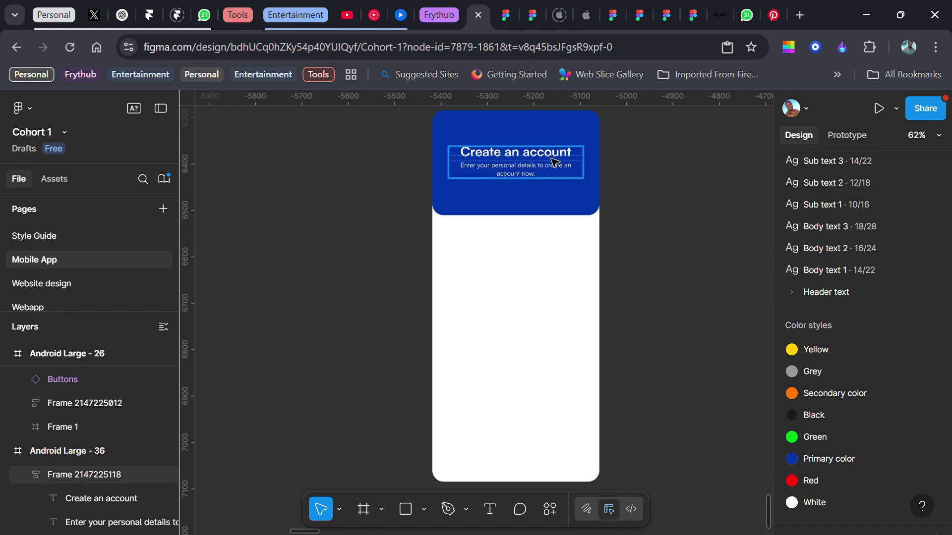
{"action": "mouse_move", "coordinate": [554, 161]}
{"action": "left_mouse_down"}
{"action": "mouse_move", "coordinate": [552, 176]}
{"action": "mouse_move", "coordinate": [551, 163]}
{"action": "left_mouse_up"}
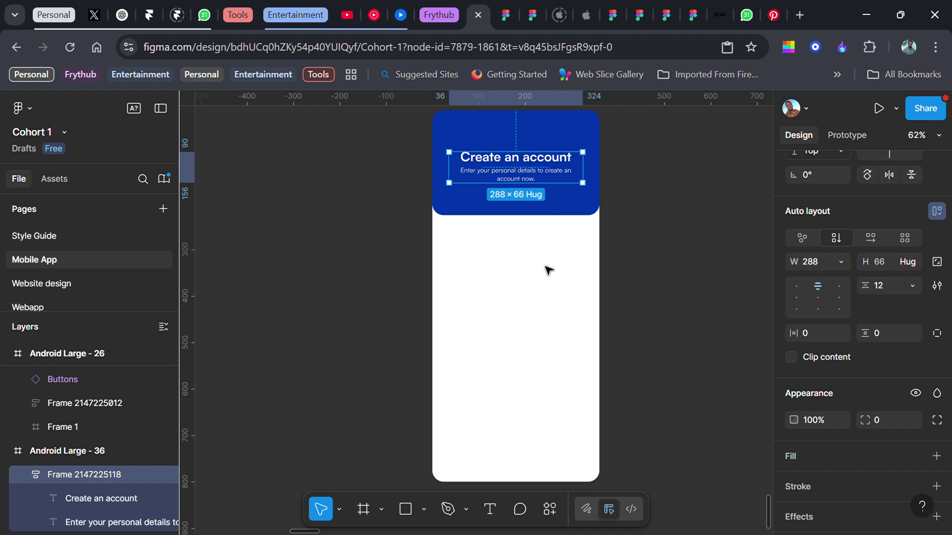
{"action": "left_click", "coordinate": [693, 252]}
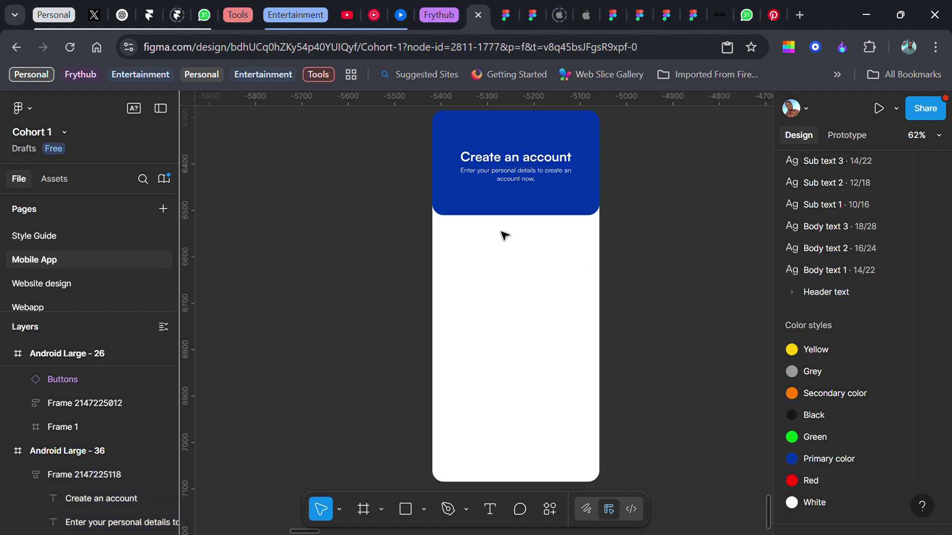
{"action": "scroll", "coordinate": [505, 233], "scroll_direction": "up", "scroll_amount": 3}
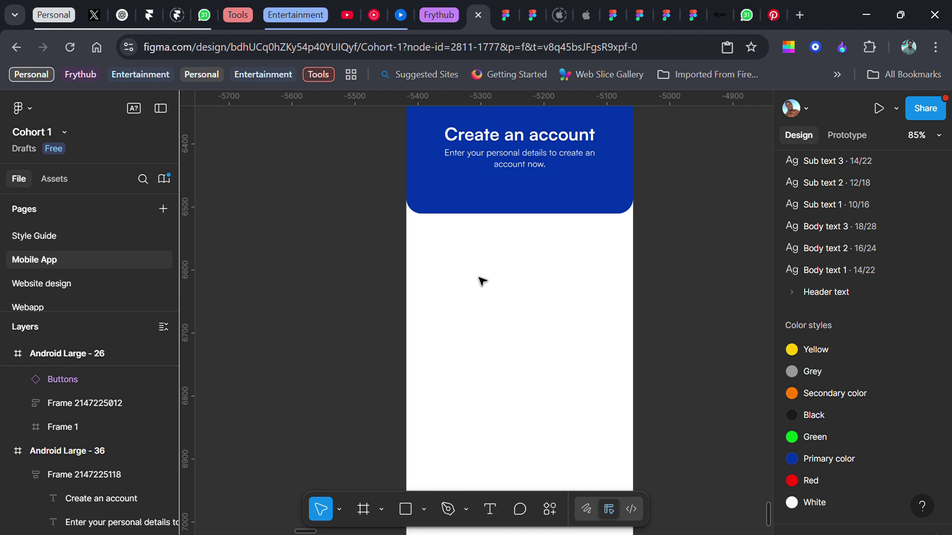
- Add a 'Full name' text label below the blue header
{"action": "key", "text": "t"}
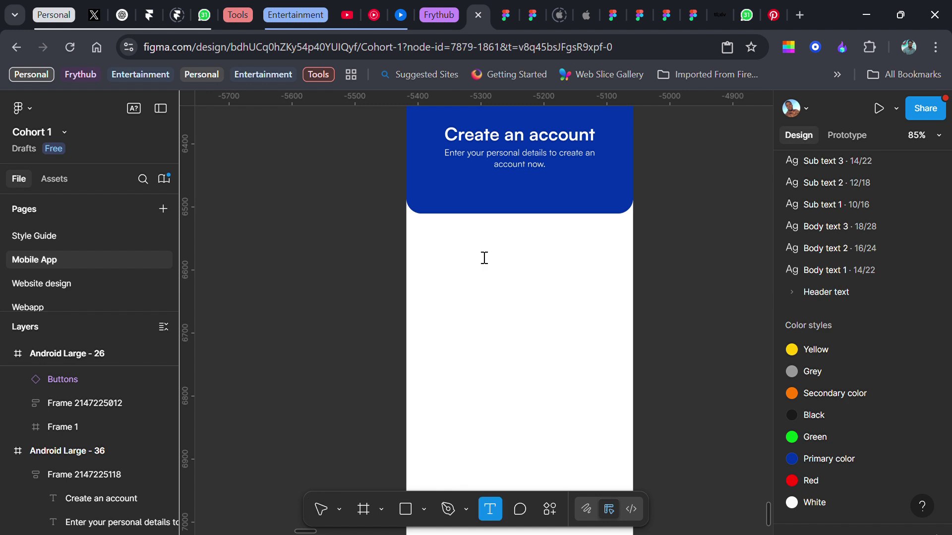
{"action": "left_click", "coordinate": [485, 258]}
{"action": "type", "text": "Full n"}
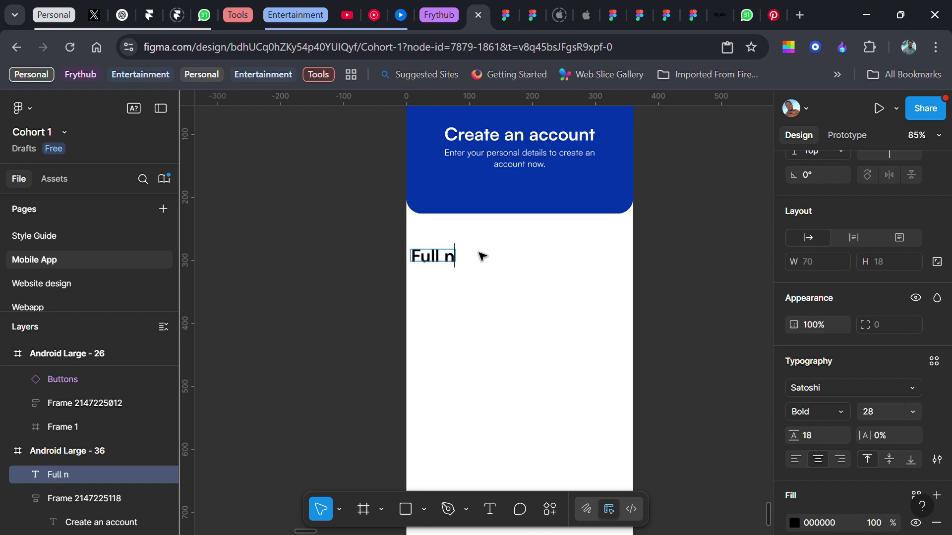
{"action": "type", "text": "ame"}
{"action": "key", "text": "Escape"}
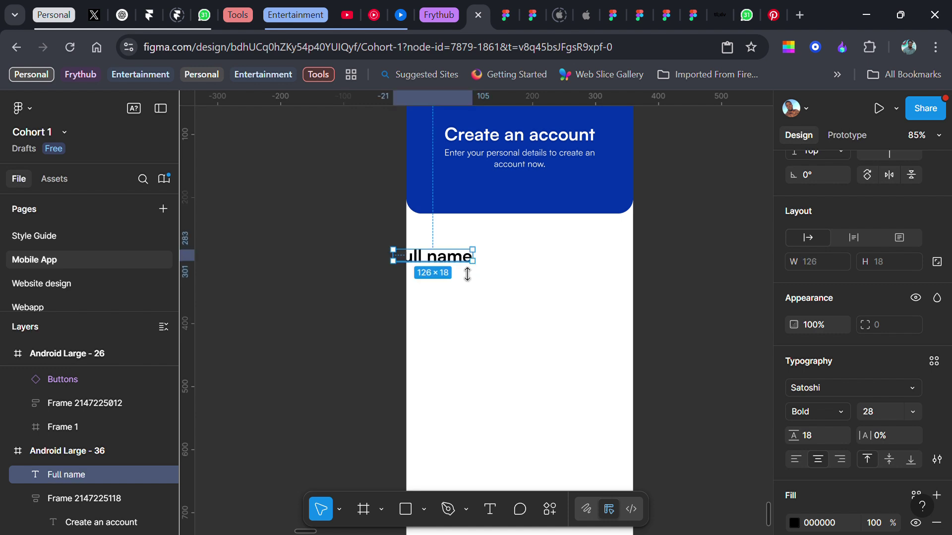
{"action": "left_click_drag", "start_coordinate": [461, 258], "coordinate": [493, 255]}
{"action": "scroll", "coordinate": [832, 342], "scroll_direction": "down", "scroll_amount": 3}
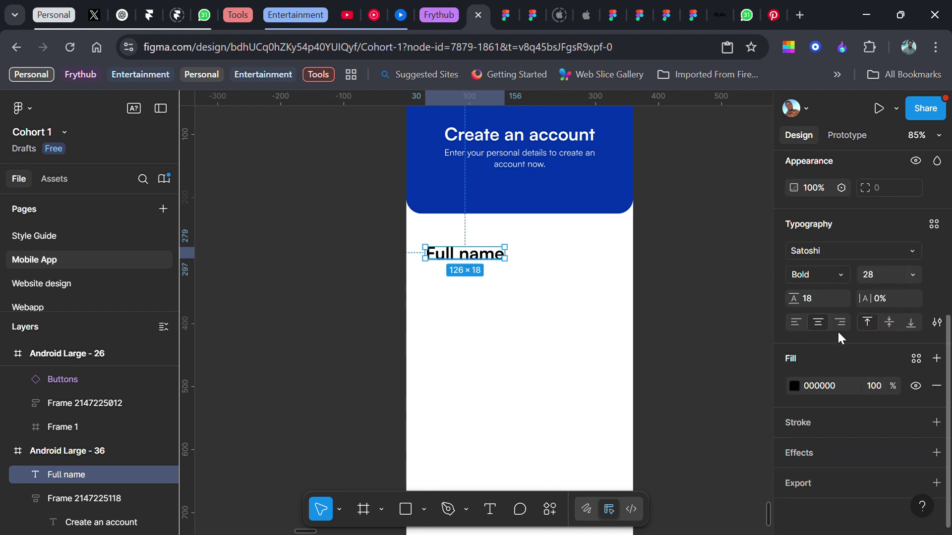
- Make the label 14 Regular and duplicate it just beneath
{"action": "left_click", "coordinate": [912, 275]}
{"action": "left_click", "coordinate": [892, 286]}
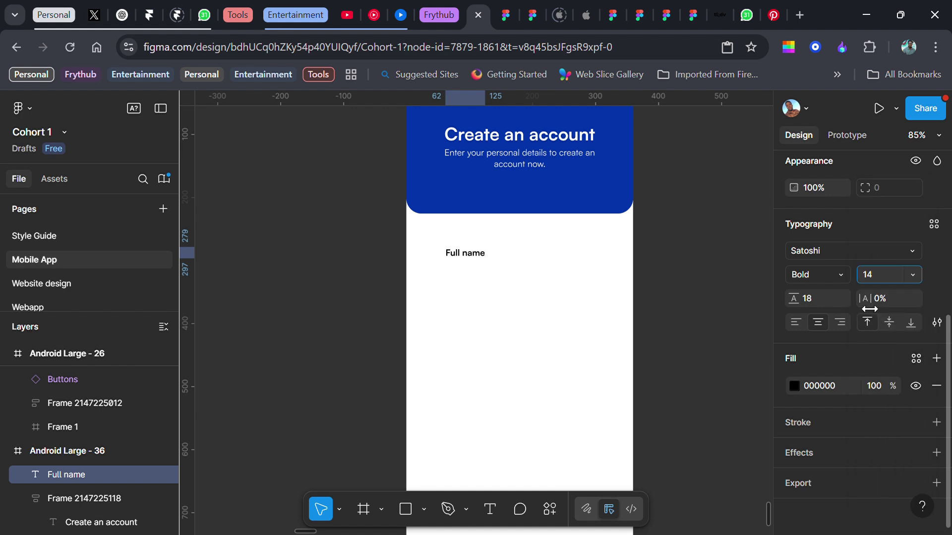
{"action": "left_click", "coordinate": [835, 272]}
{"action": "left_click", "coordinate": [834, 244]}
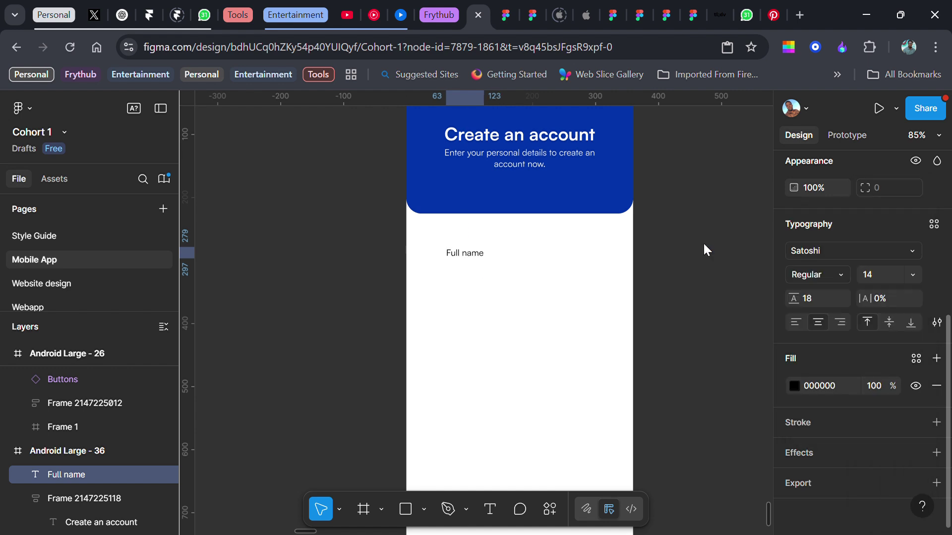
{"action": "left_click", "coordinate": [462, 254]}
{"action": "left_click_drag", "start_coordinate": [459, 258], "coordinate": [448, 276]}
{"action": "scroll", "coordinate": [461, 259], "scroll_direction": "up", "scroll_amount": 3}
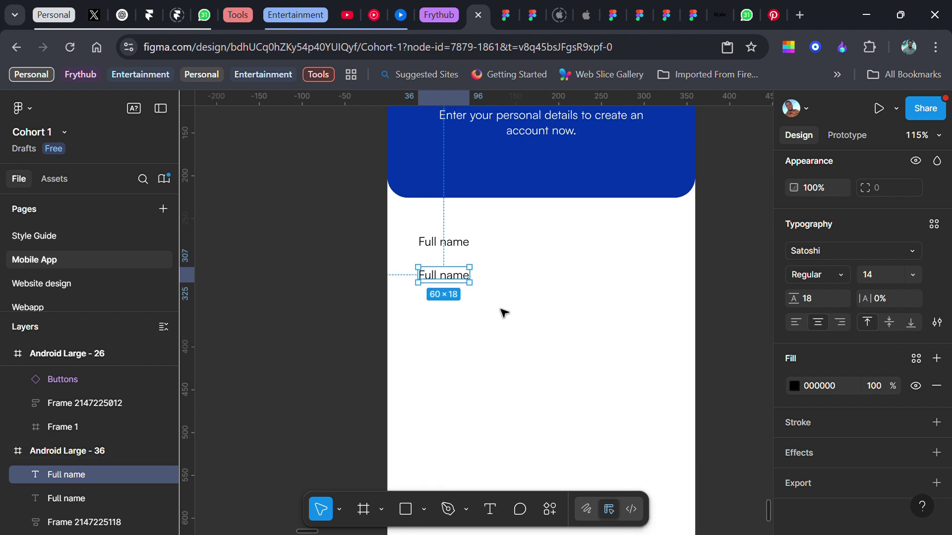
- Wrap the copied Full name in a 312×48 auto-layout box with left-aligned text
{"action": "key", "text": "shift+a"}
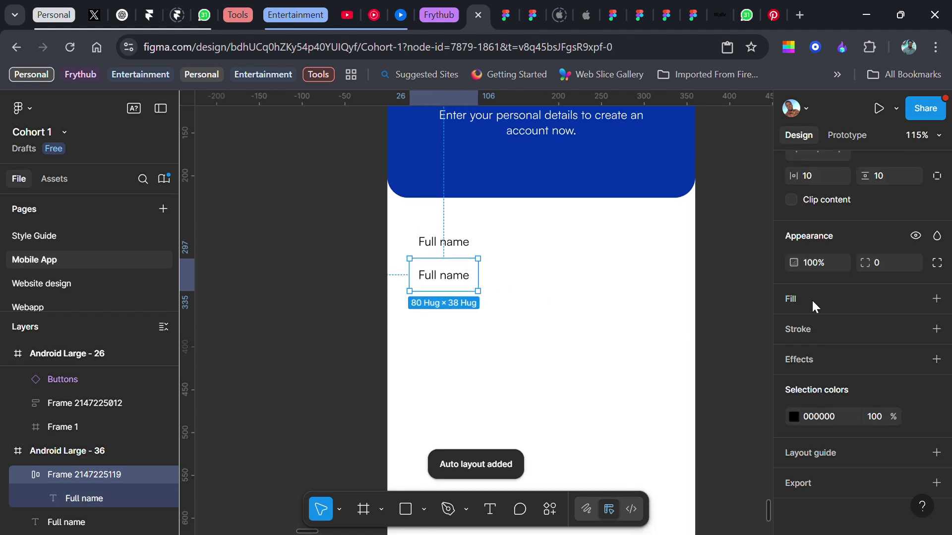
{"action": "scroll", "coordinate": [837, 318], "scroll_direction": "up", "scroll_amount": 6}
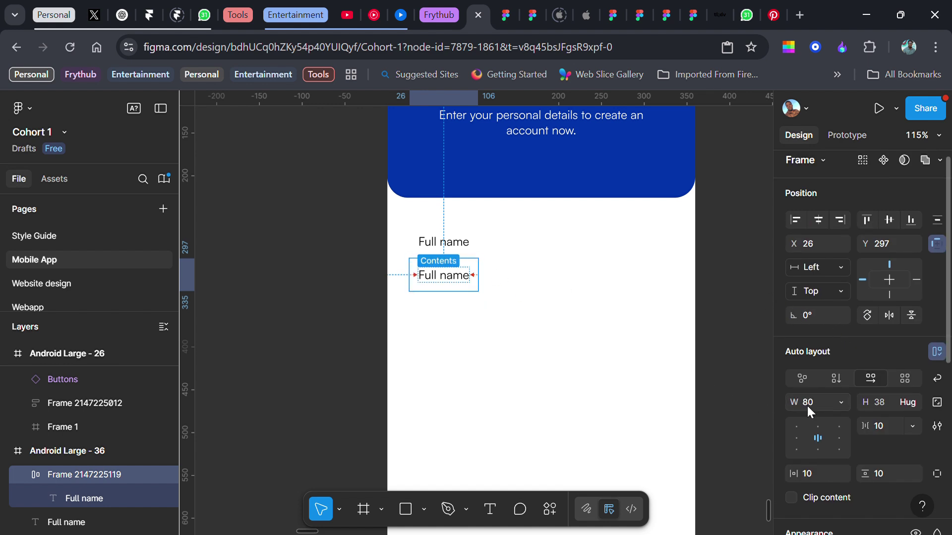
{"action": "key", "text": "Return"}
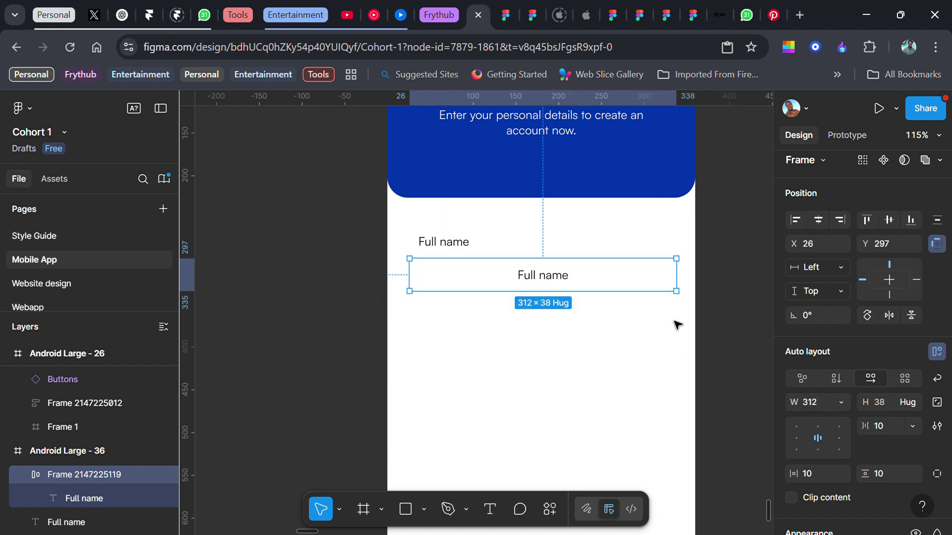
{"action": "left_click", "coordinate": [798, 435]}
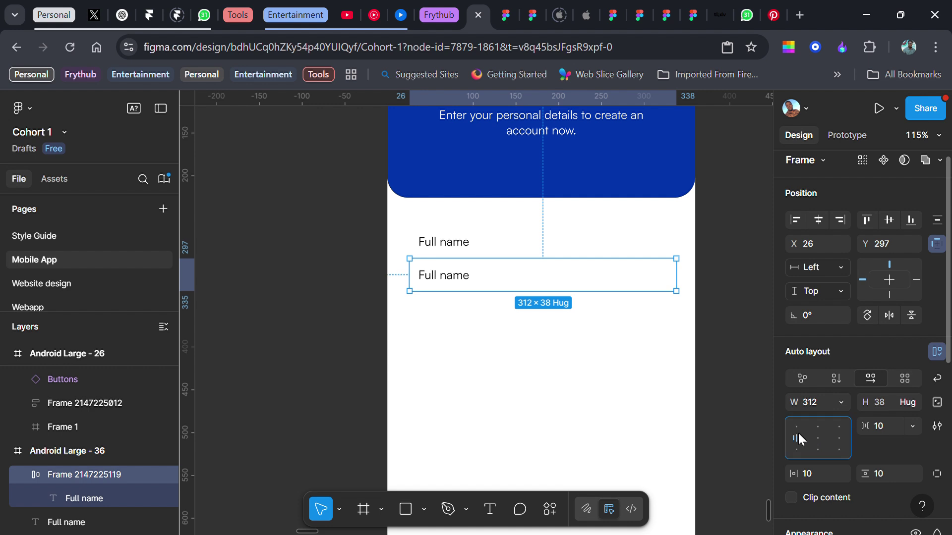
{"action": "left_click", "coordinate": [882, 397]}
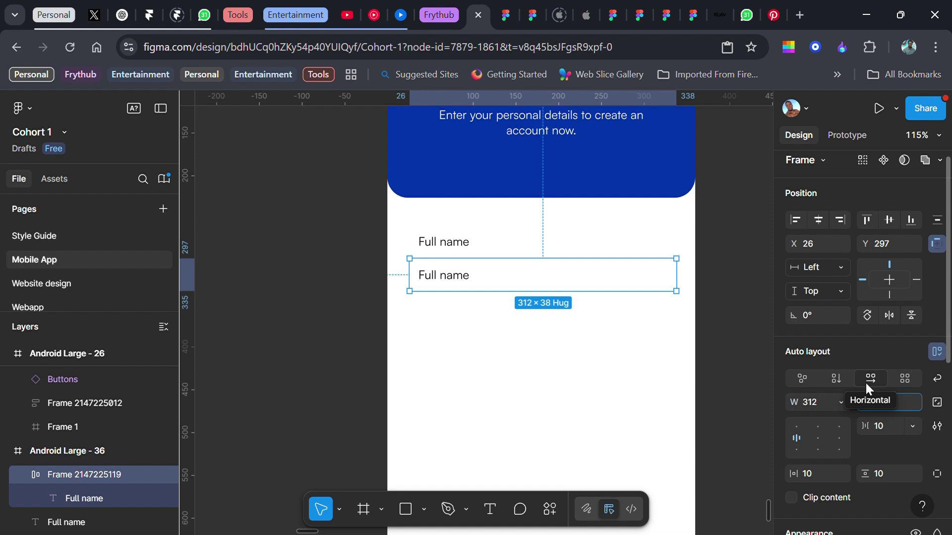
{"action": "type", "text": "4"}
{"action": "key", "text": "Return"}
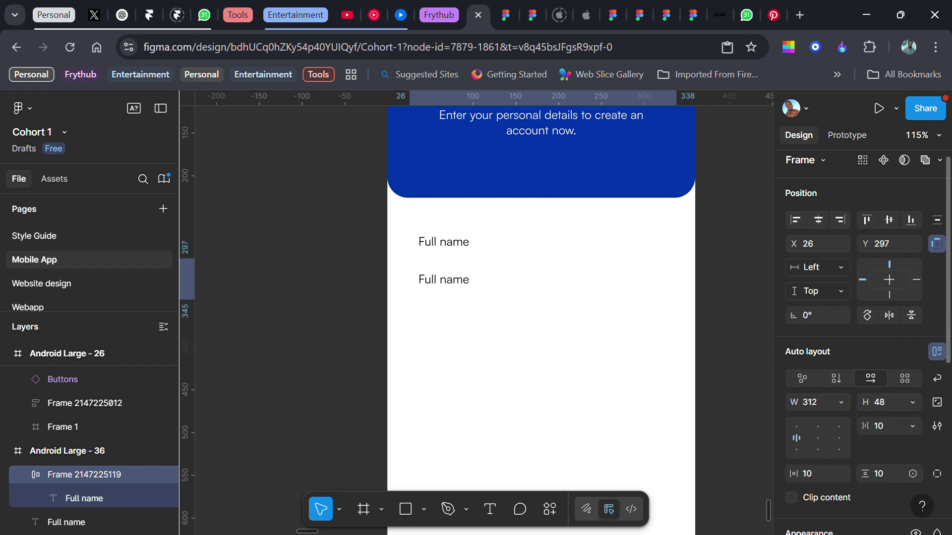
- Give the input box a white FFFFFF fill and a Grey style border
{"action": "scroll", "coordinate": [878, 403], "scroll_direction": "down", "scroll_amount": 5}
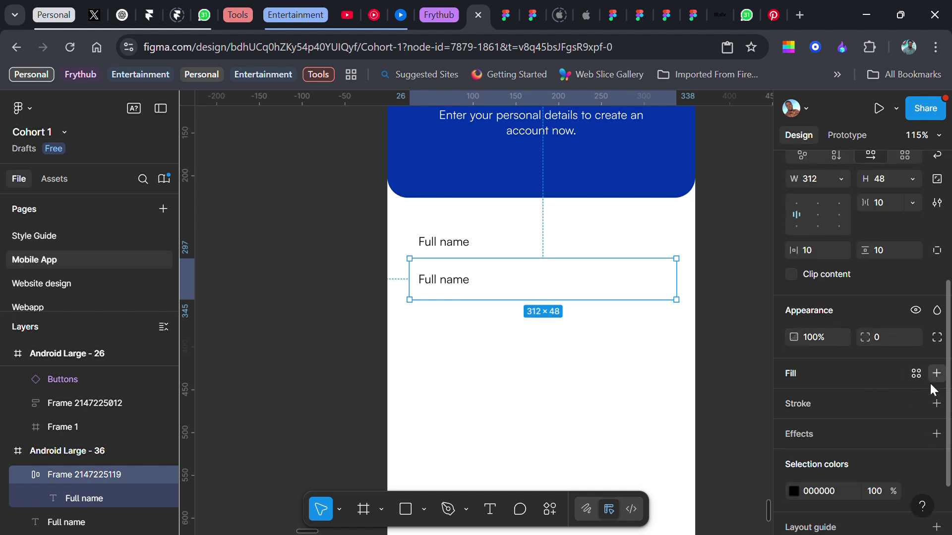
{"action": "left_click", "coordinate": [936, 373]}
{"action": "left_click", "coordinate": [914, 437]}
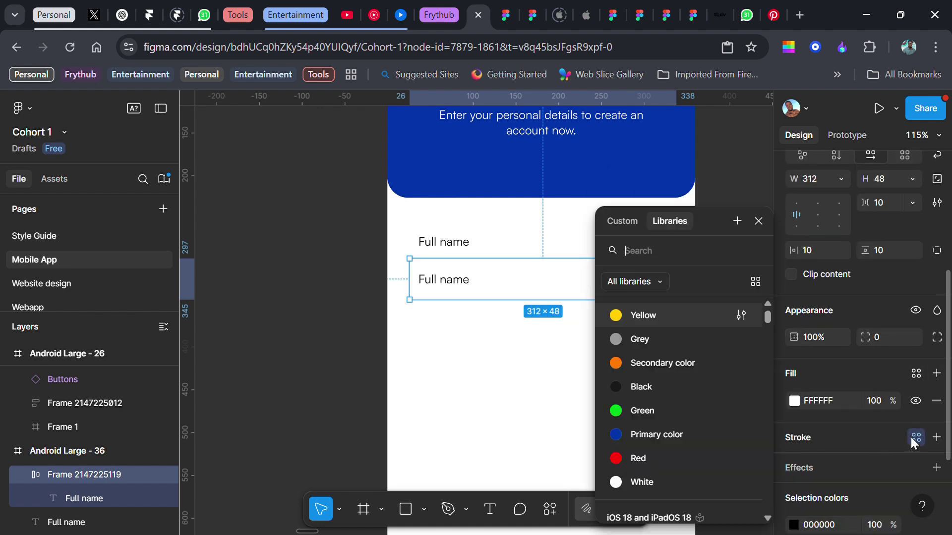
{"action": "left_click", "coordinate": [689, 344]}
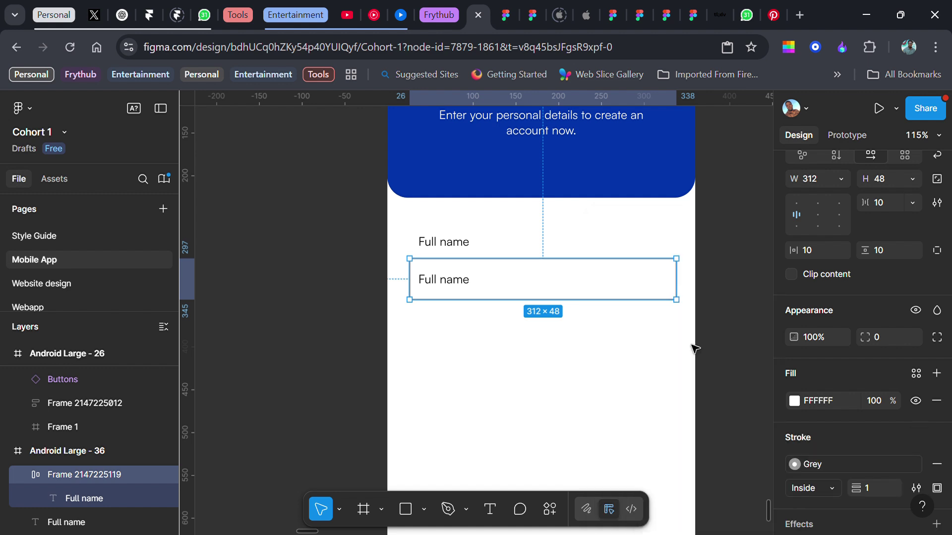
{"action": "left_click", "coordinate": [733, 272]}
{"action": "left_click", "coordinate": [557, 287]}
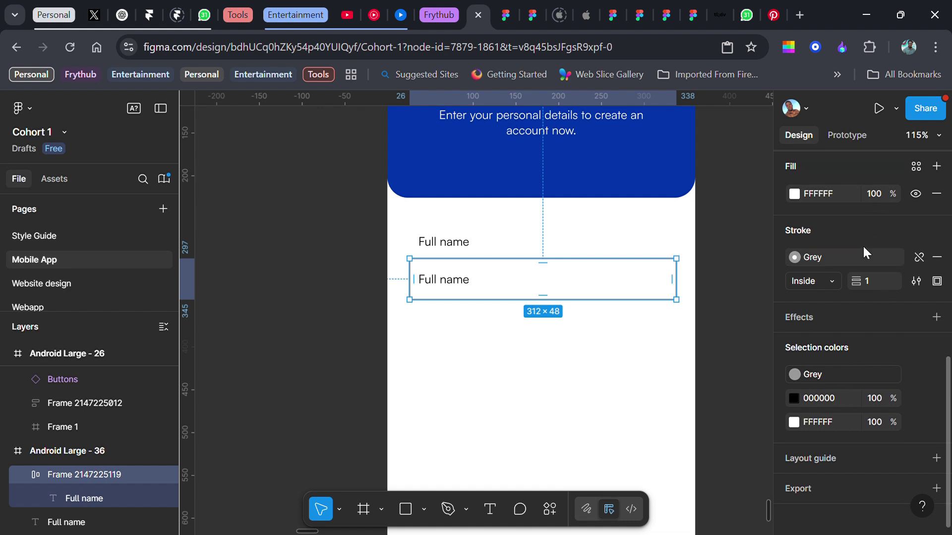
- Set the box's corner radius to 10 and border weight to 0.5
{"action": "scroll", "coordinate": [863, 248], "scroll_direction": "up", "scroll_amount": 3}
{"action": "left_click", "coordinate": [886, 276]}
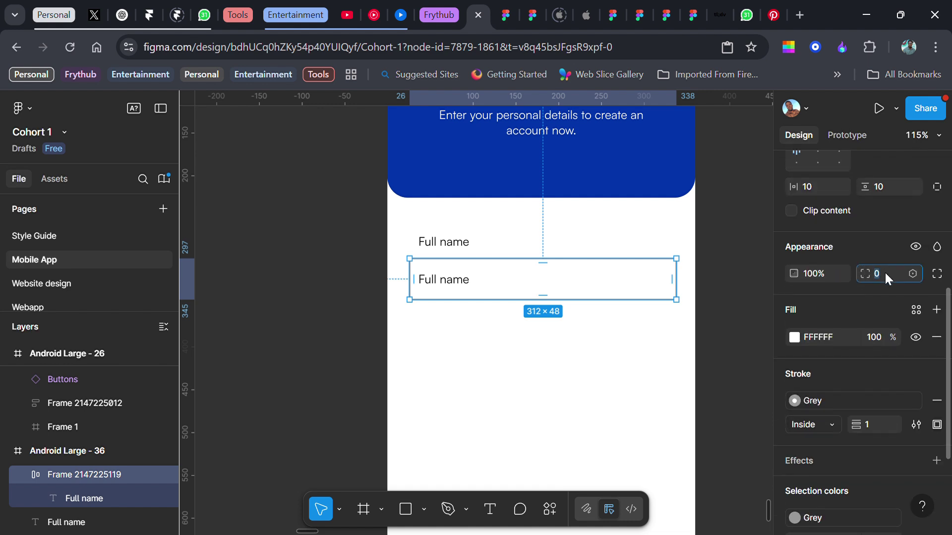
{"action": "type", "text": "10"}
{"action": "key", "text": "Return"}
{"action": "scroll", "coordinate": [882, 292], "scroll_direction": "down", "scroll_amount": 3}
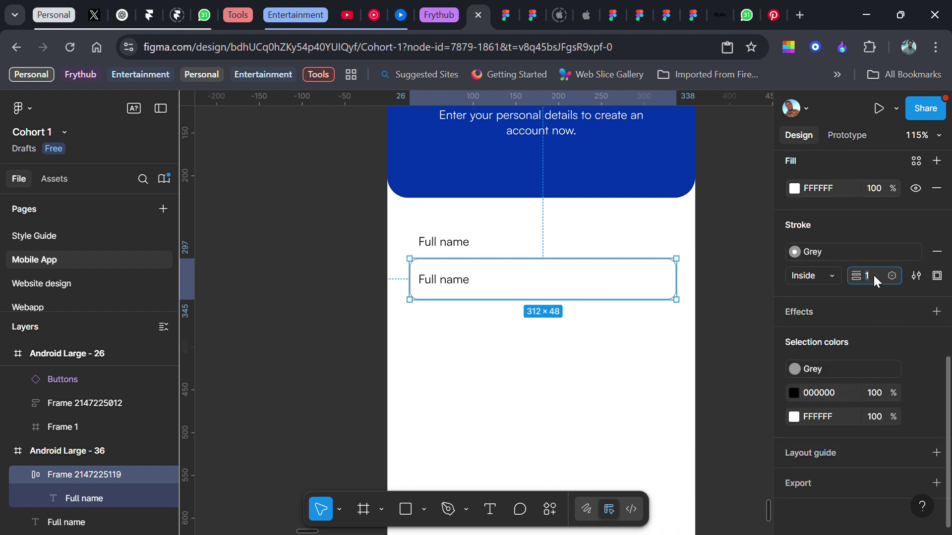
{"action": "left_click", "coordinate": [872, 276]}
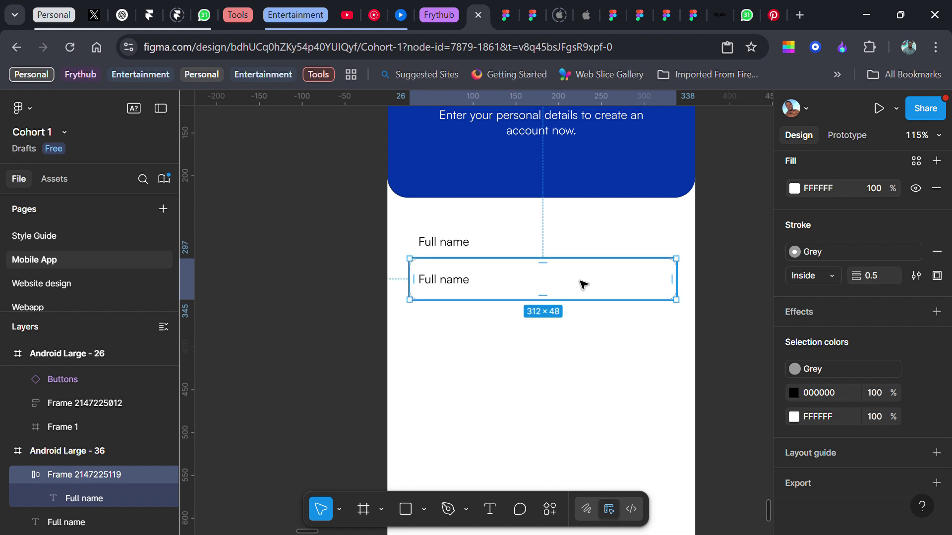
{"action": "double_click", "coordinate": [453, 282]}
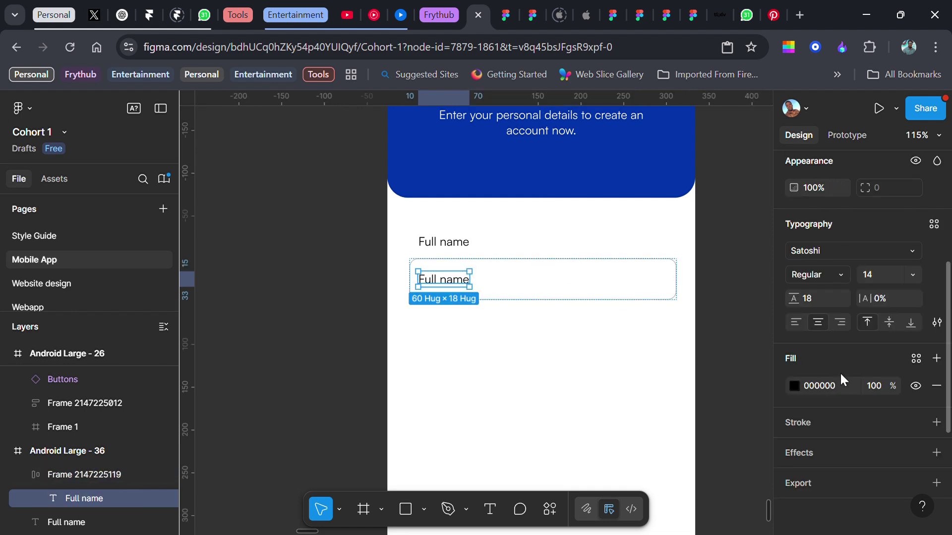
- Color the placeholder Grey, auto-layout the label with its box, and duplicate the field below
{"action": "left_click", "coordinate": [916, 358]}
{"action": "left_click", "coordinate": [653, 335]}
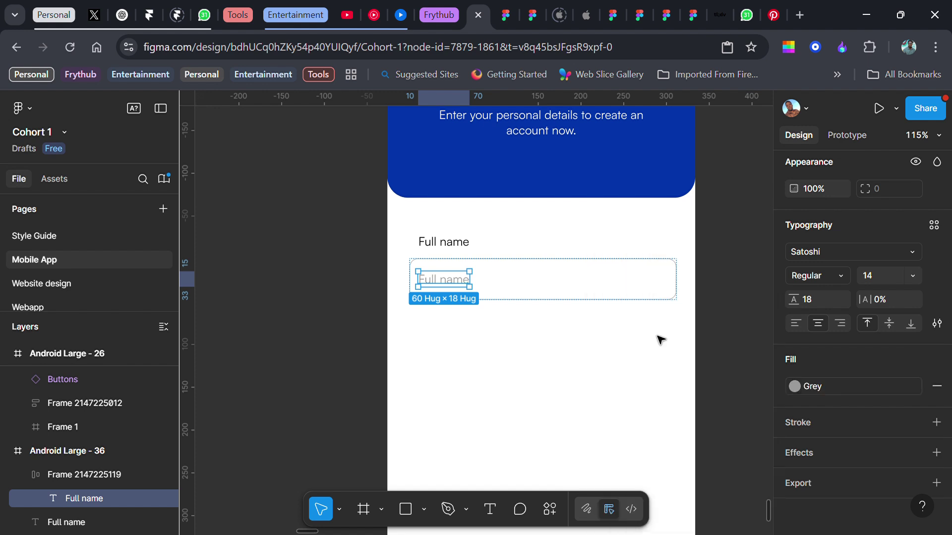
{"action": "left_click", "coordinate": [455, 245]}
{"action": "left_click", "coordinate": [501, 285], "text": "shift"}
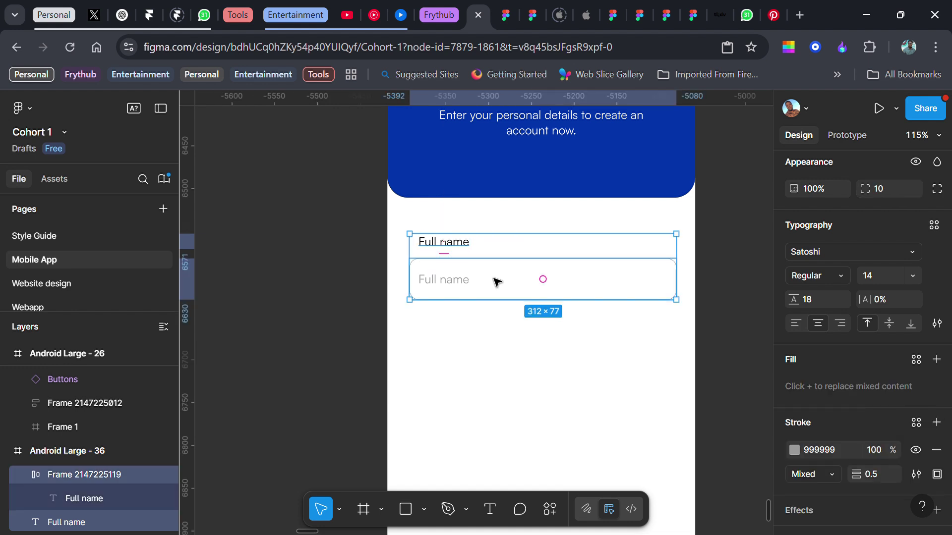
{"action": "key", "text": "shift+a"}
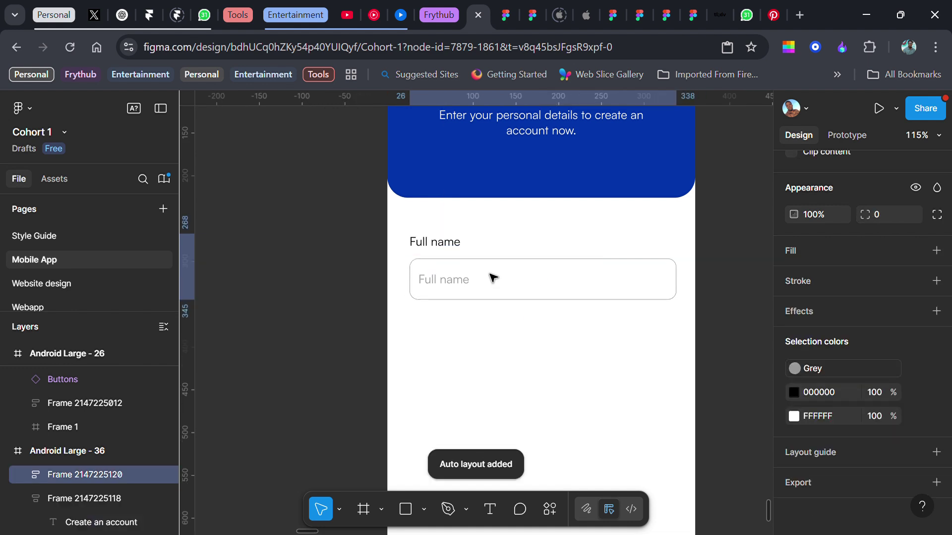
{"action": "scroll", "coordinate": [493, 278], "scroll_direction": "down", "scroll_amount": 4}
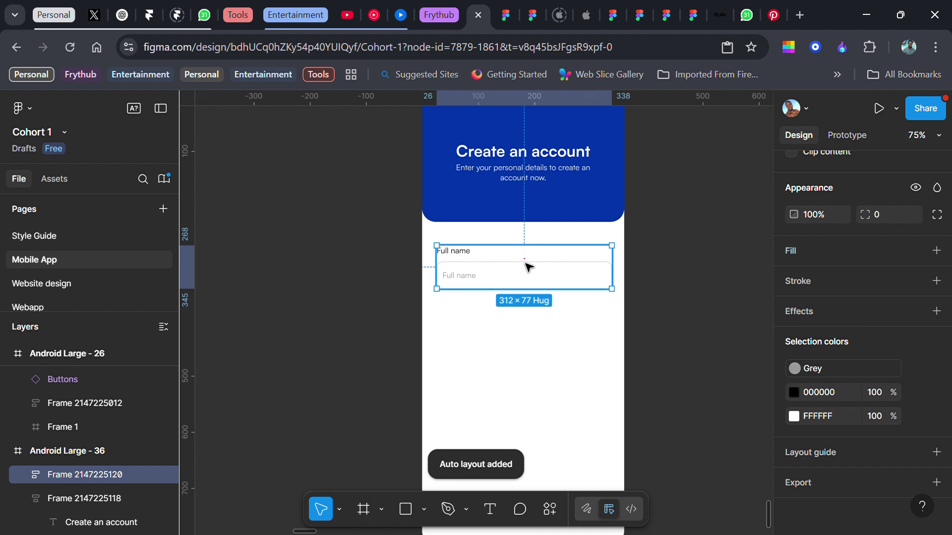
{"action": "left_click_drag", "start_coordinate": [560, 289], "coordinate": [558, 323]}
{"action": "scroll", "coordinate": [559, 323], "scroll_direction": "up", "scroll_amount": 5}
- Turn both Full name labels to the Grey color style
{"action": "scroll", "coordinate": [523, 315], "scroll_direction": "up", "scroll_amount": 3}
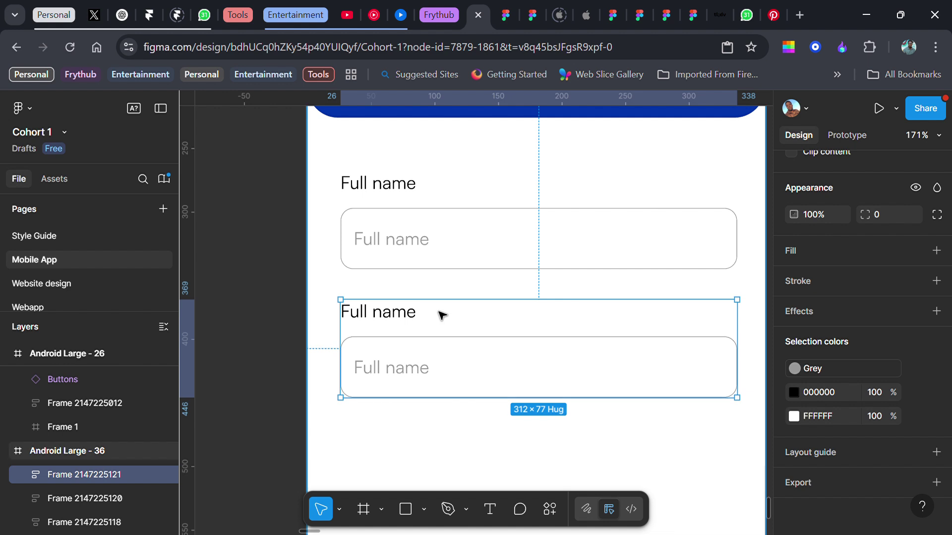
{"action": "double_click", "coordinate": [401, 319]}
{"action": "left_click", "coordinate": [404, 186], "text": "shift"}
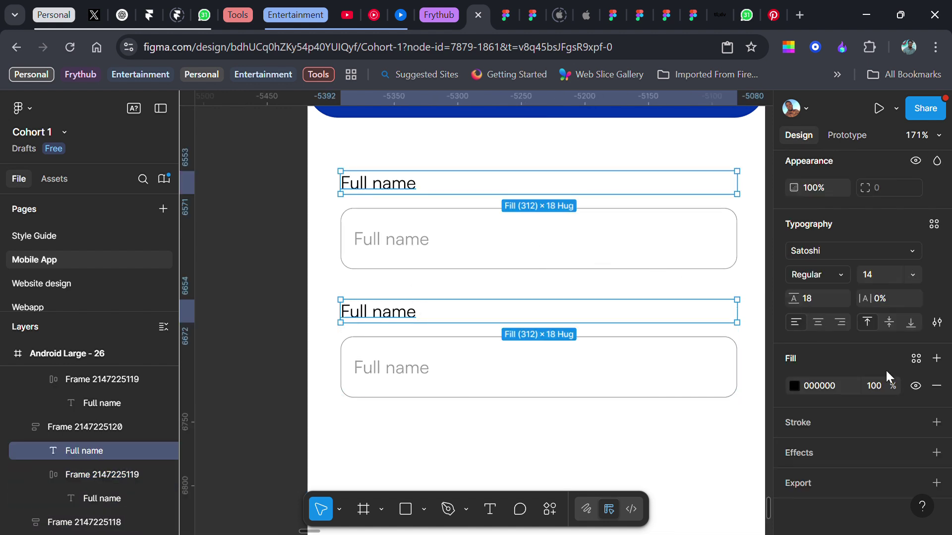
{"action": "left_click", "coordinate": [916, 358]}
{"action": "left_click", "coordinate": [640, 339]}
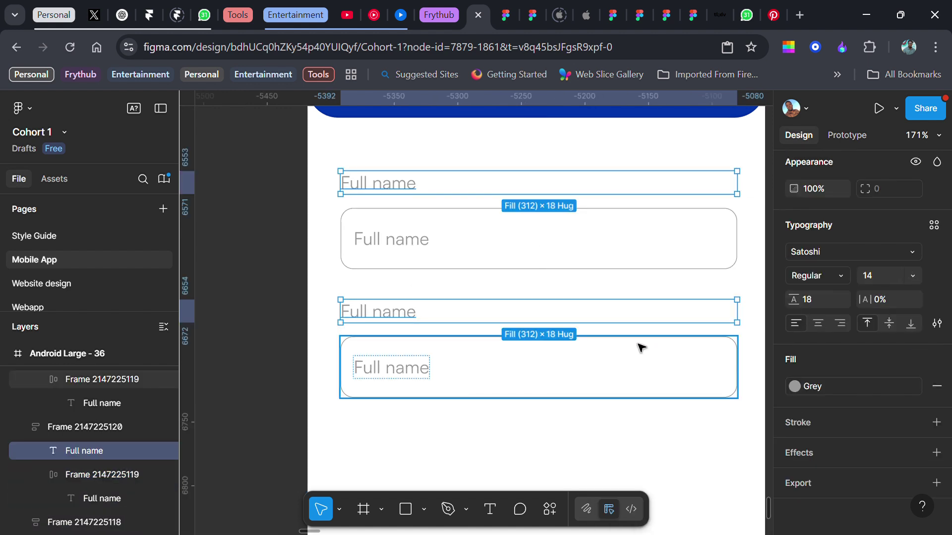
- Replace the first box's placeholder text with 'e.g. John Doe'
{"action": "double_click", "coordinate": [392, 246]}
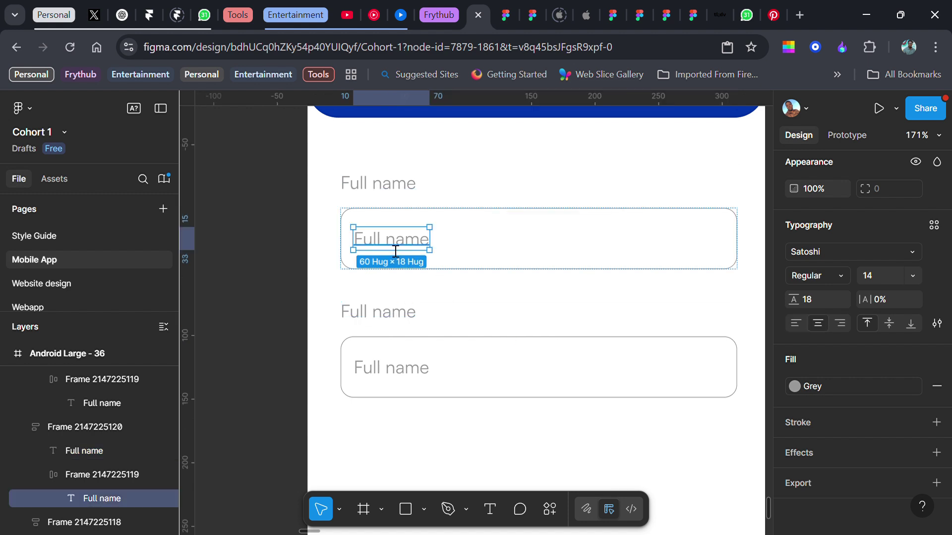
{"action": "double_click", "coordinate": [392, 246]}
{"action": "type", "text": "Enter "}
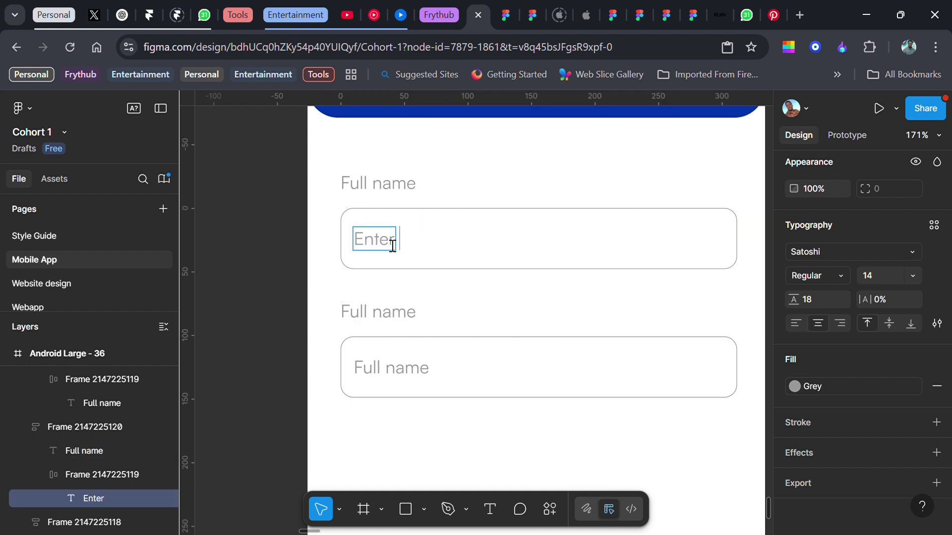
{"action": "type", "text": "full am"}
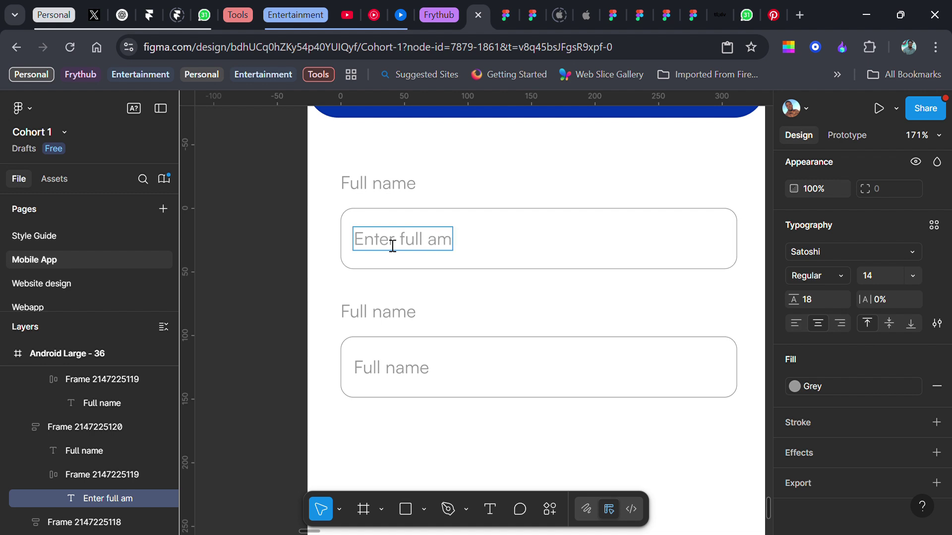
{"action": "key", "text": "ctrl+a"}
{"action": "type", "text": "e"}
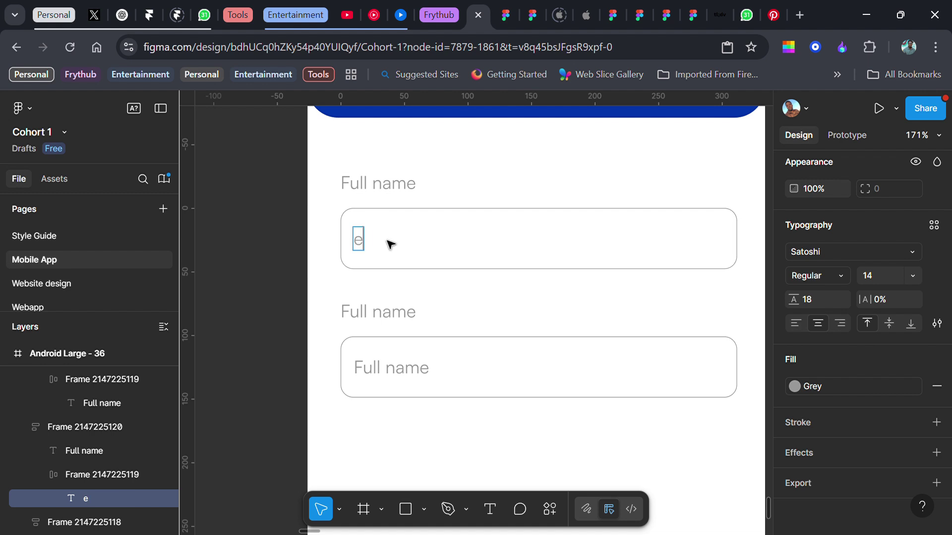
{"action": "type", "text": ".g. John Doe"}
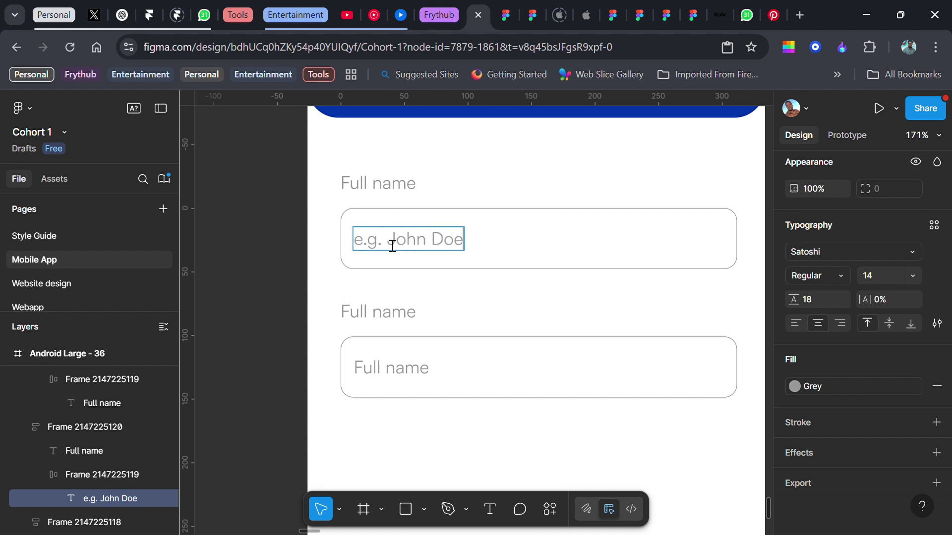
{"action": "key", "text": "Escape"}
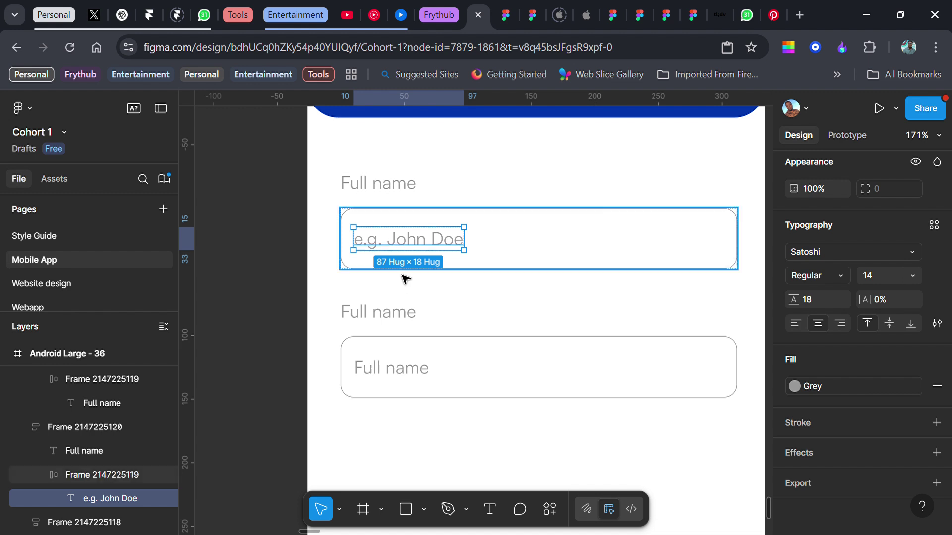
{"action": "left_click", "coordinate": [386, 316]}
{"action": "double_click", "coordinate": [391, 322]}
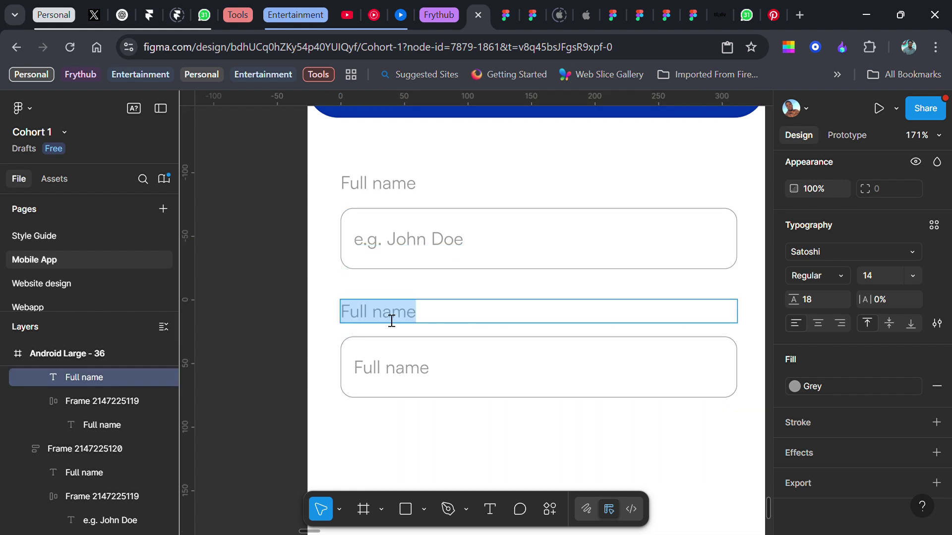
{"action": "type", "text": "Email address"}
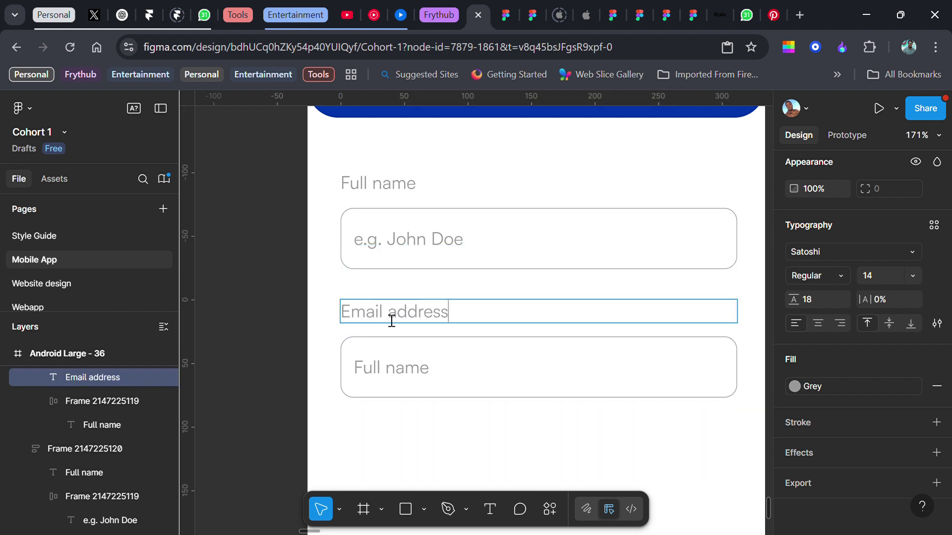
{"action": "double_click", "coordinate": [410, 375]}
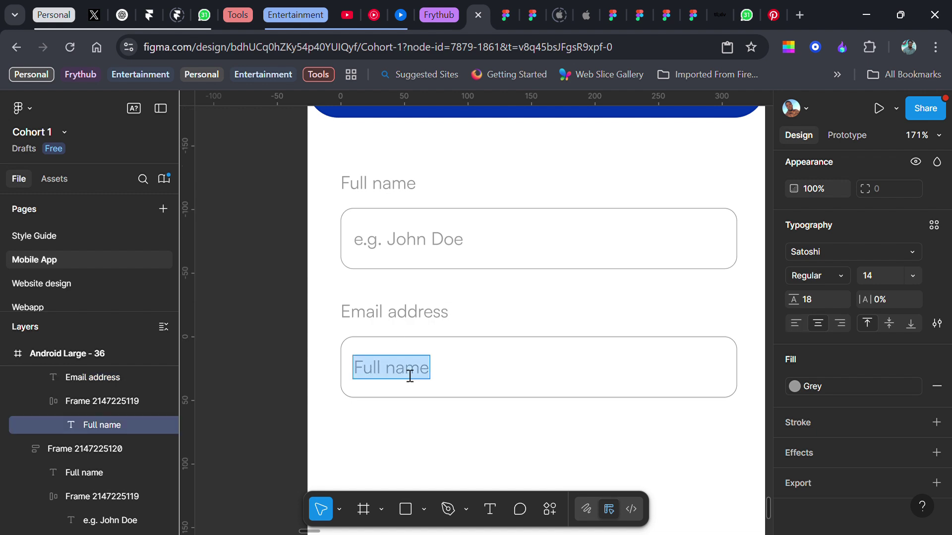
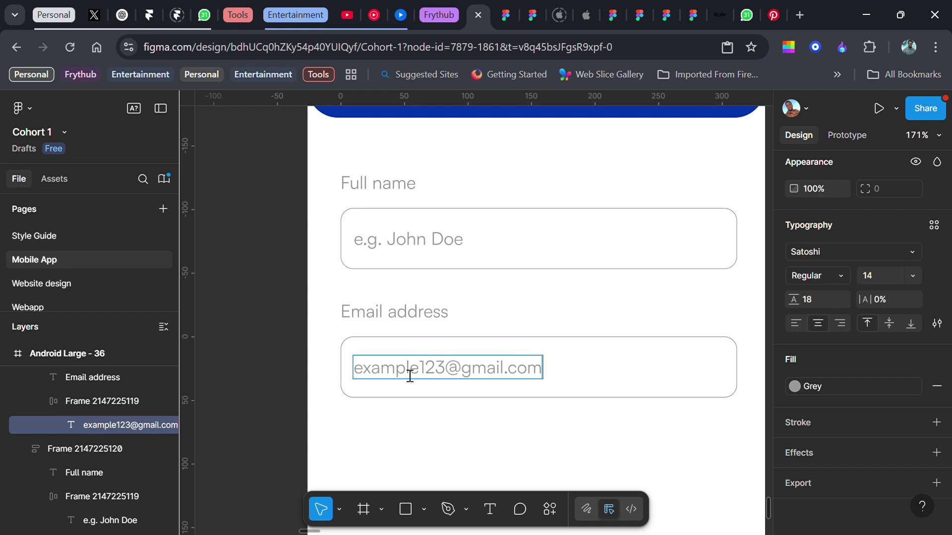
{"action": "key", "text": "Escape"}
- Wrap the email field in its own frame and place a copy 24 px below it
{"action": "scroll", "coordinate": [405, 368], "scroll_direction": "down", "scroll_amount": 5}
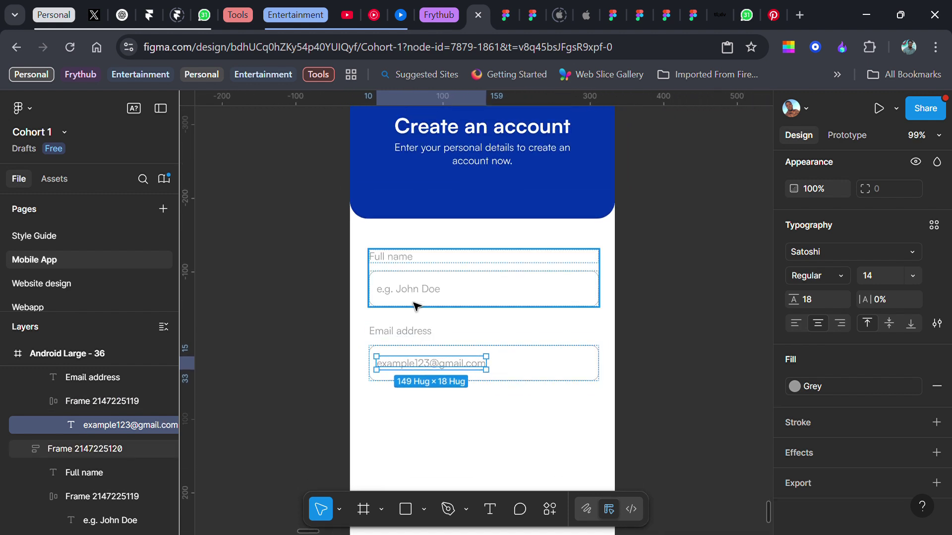
{"action": "scroll", "coordinate": [415, 305], "scroll_direction": "down", "scroll_amount": 3}
{"action": "left_click", "coordinate": [439, 303]}
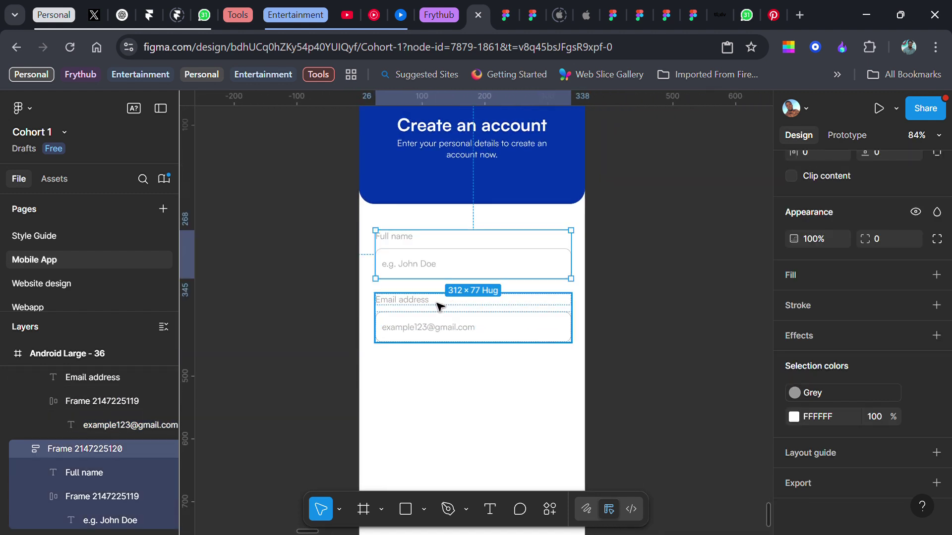
{"action": "key", "text": "ctrl+alt+g"}
{"action": "left_click_drag", "start_coordinate": [492, 315], "coordinate": [489, 378], "text": "alt"}
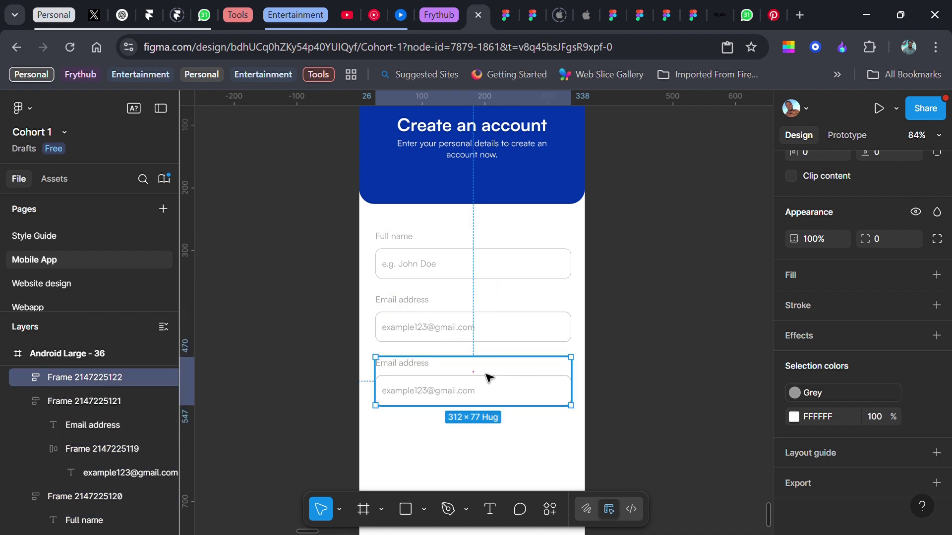
- Relabel the copied field 'Phone number' with placeholder 'ENter number here', fixing the 'numbere' typo
{"action": "double_click", "coordinate": [425, 370]}
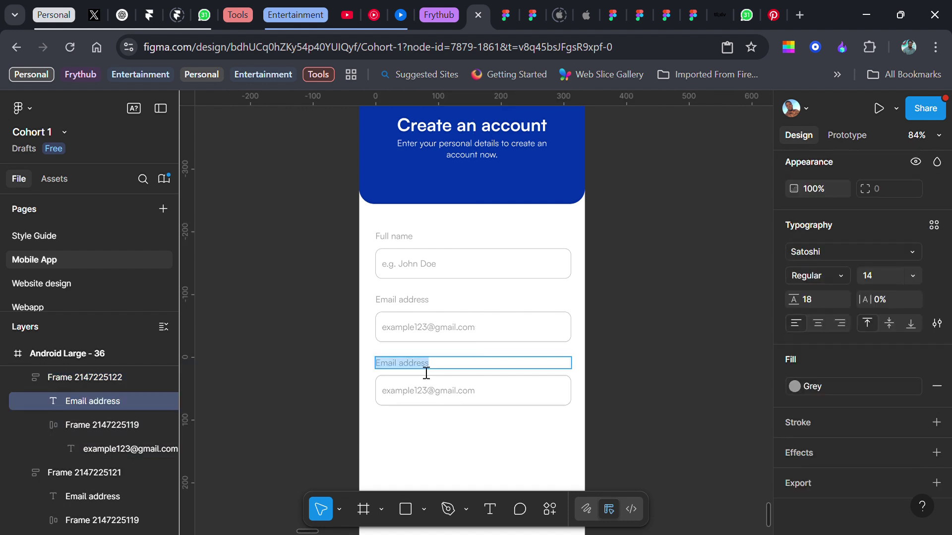
{"action": "type", "text": "Phone nu"}
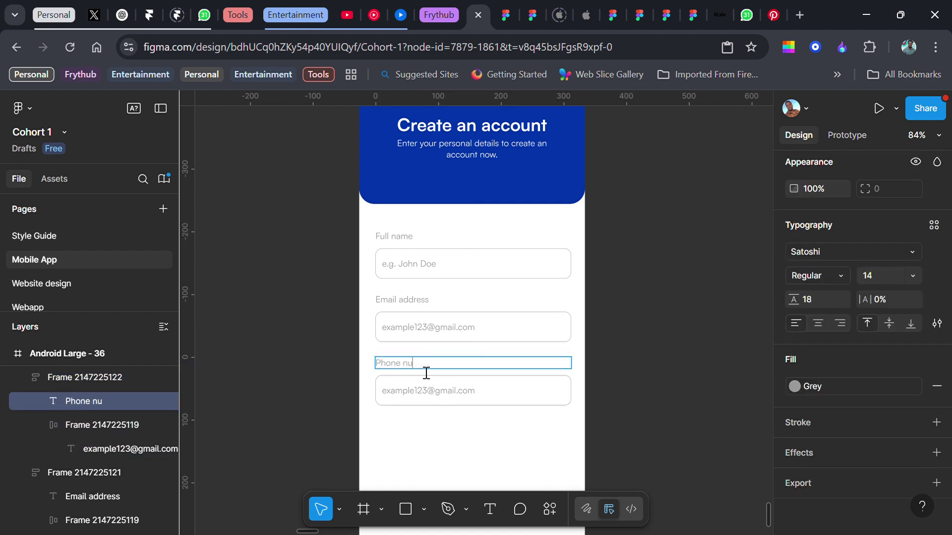
{"action": "type", "text": "mber"}
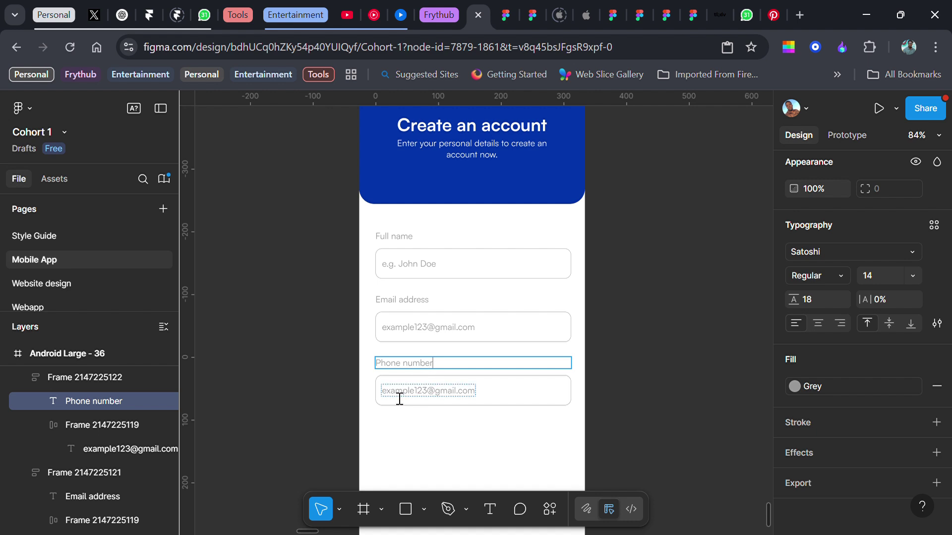
{"action": "double_click", "coordinate": [398, 402]}
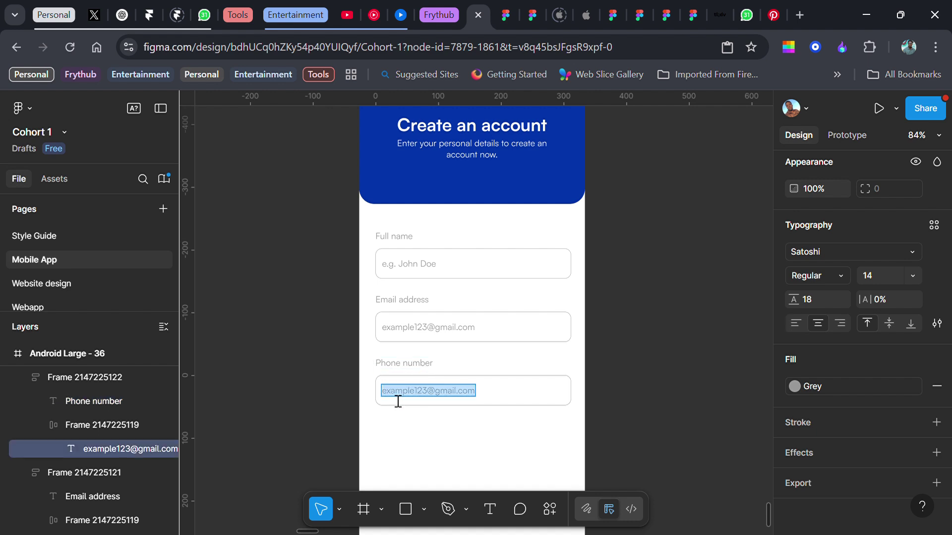
{"action": "type", "text": "ENter"}
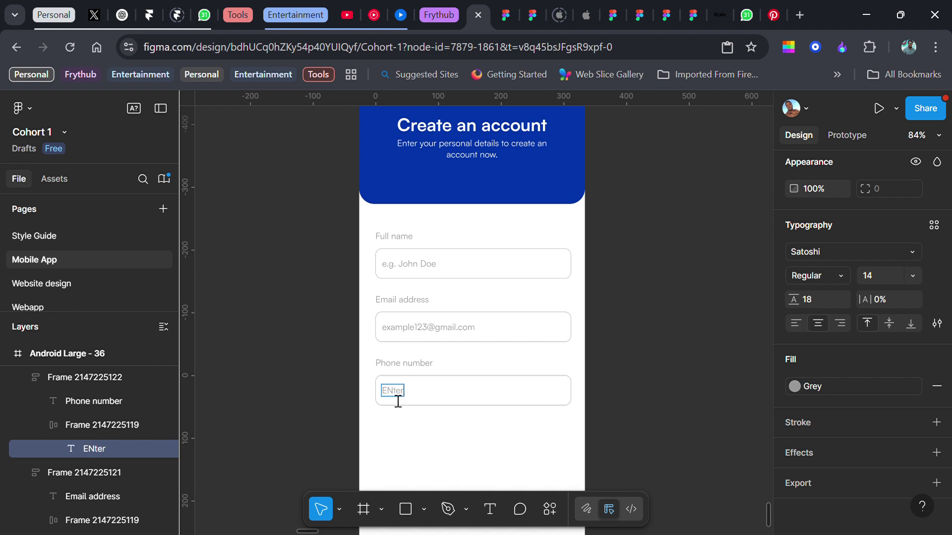
{"action": "type", "text": " numbere here"}
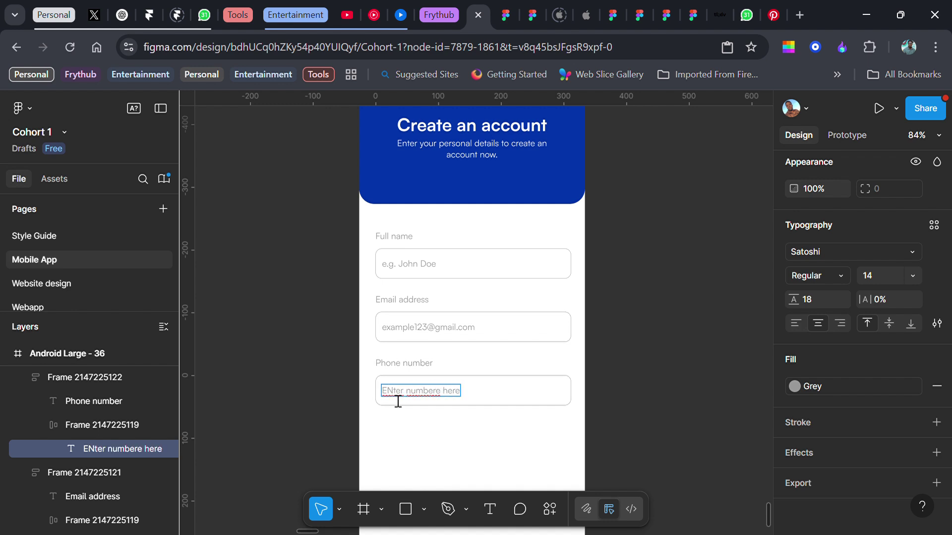
{"action": "key", "text": "Left"}
{"action": "key", "text": "Left"}
{"action": "key", "text": "Left"}
{"action": "key", "text": "Left"}
{"action": "key", "text": "Left"}
{"action": "key", "text": "BackSpace"}
{"action": "key", "text": "Escape"}
{"action": "scroll", "coordinate": [411, 352], "scroll_direction": "down", "scroll_amount": 1}
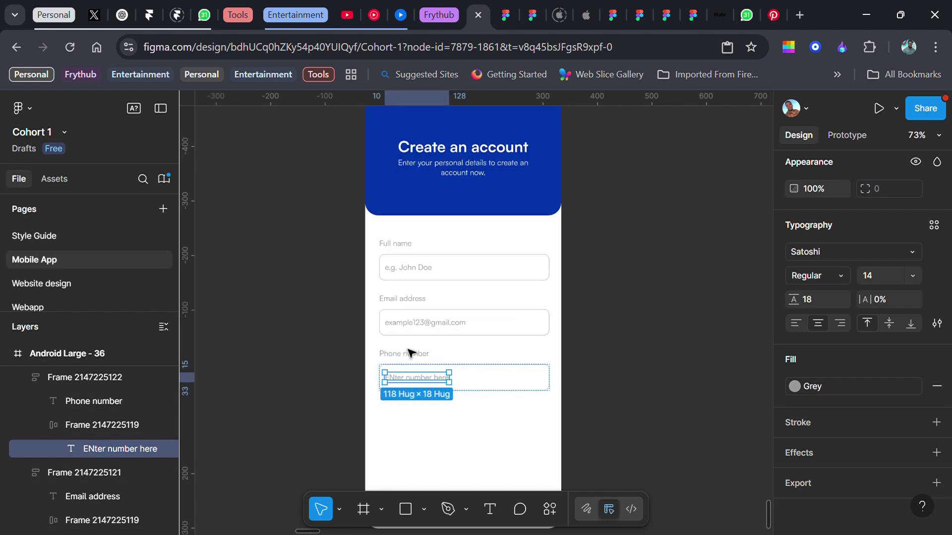
{"action": "scroll", "coordinate": [411, 353], "scroll_direction": "down", "scroll_amount": 1}
{"action": "left_click", "coordinate": [455, 317]}
{"action": "left_click", "coordinate": [498, 364]}
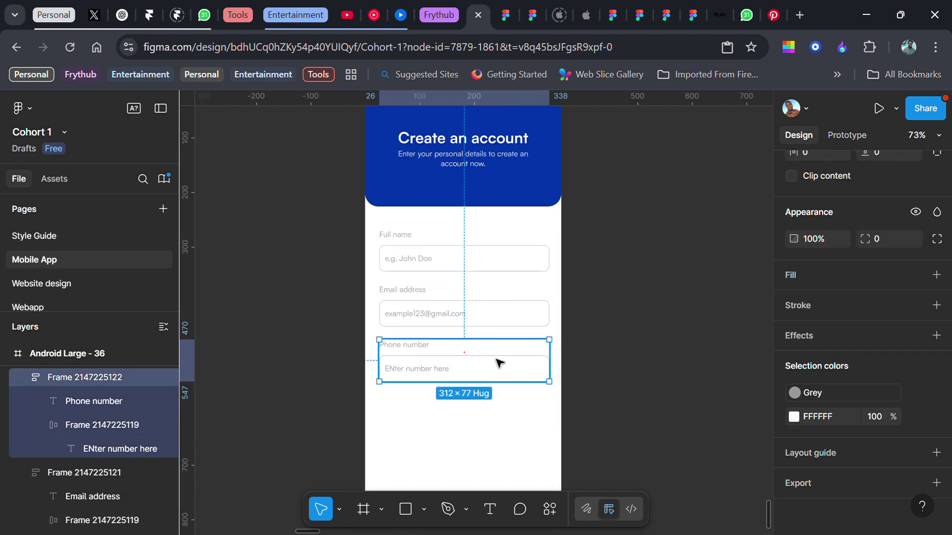
- Duplicate the phone field and correct its placeholder to 'Enter number here'
{"action": "key", "text": "ctrl+d"}
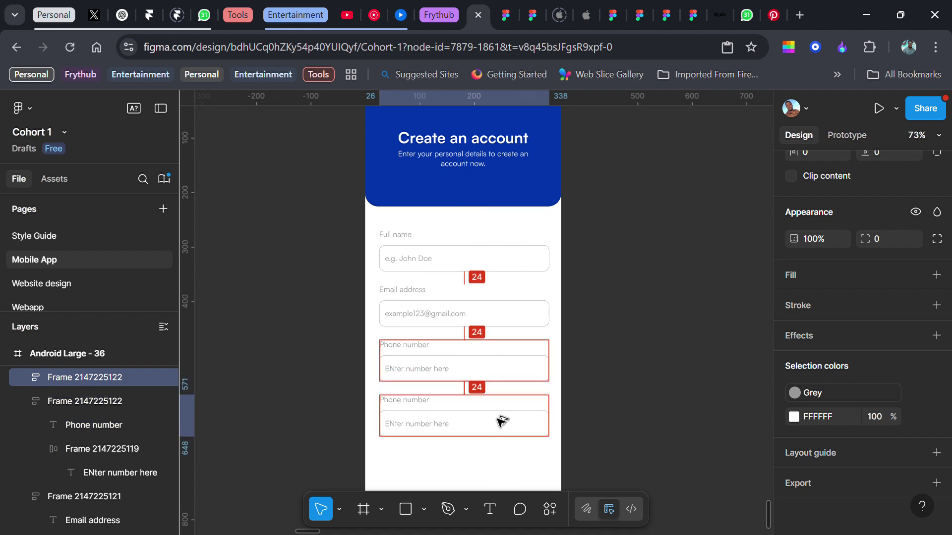
{"action": "scroll", "coordinate": [432, 449], "scroll_direction": "down", "scroll_amount": 1}
{"action": "scroll", "coordinate": [412, 421], "scroll_direction": "up", "scroll_amount": 5}
{"action": "left_click", "coordinate": [357, 257], "text": "ctrl"}
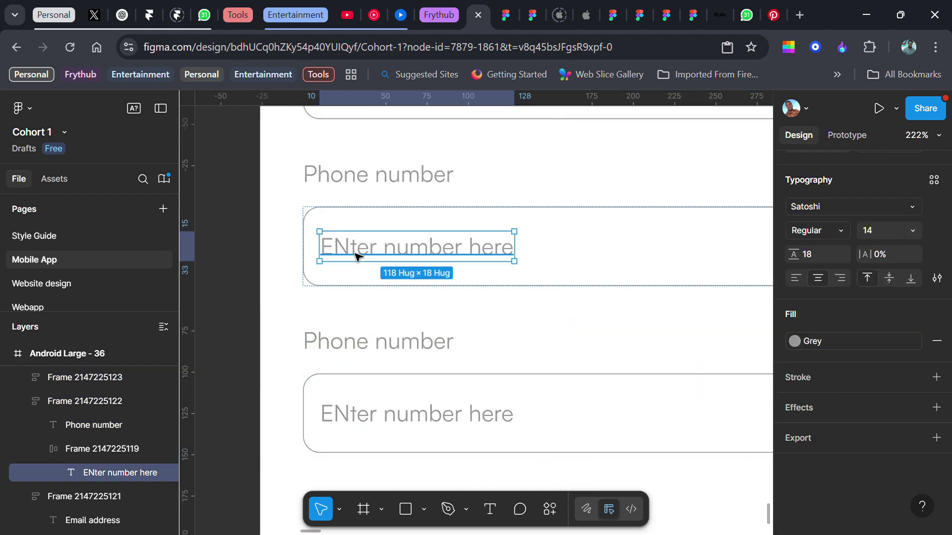
{"action": "double_click", "coordinate": [356, 257]}
{"action": "key", "text": "BackSpace"}
{"action": "type", "text": "n"}
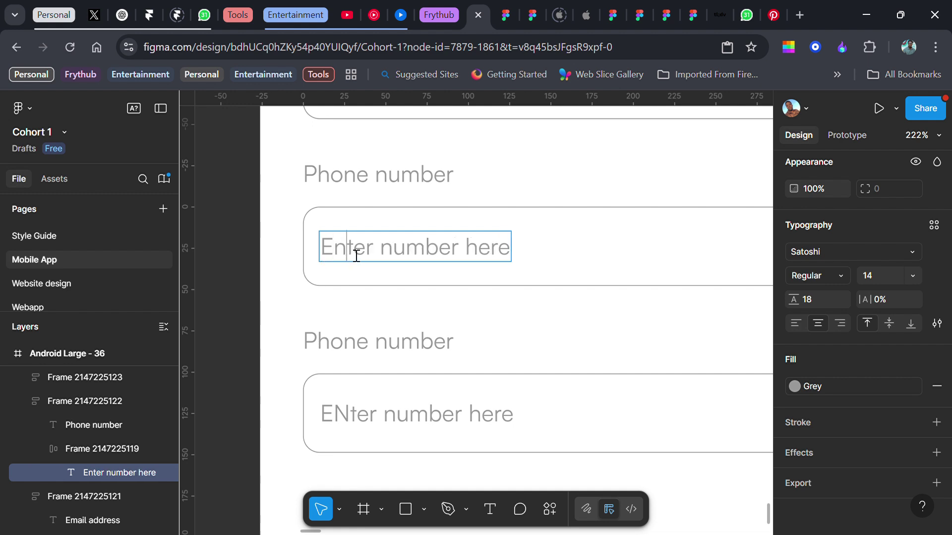
- Relabel the duplicated field 'Password' with the placeholder 'Create password'
{"action": "left_click", "coordinate": [390, 355]}
{"action": "key", "text": "Return"}
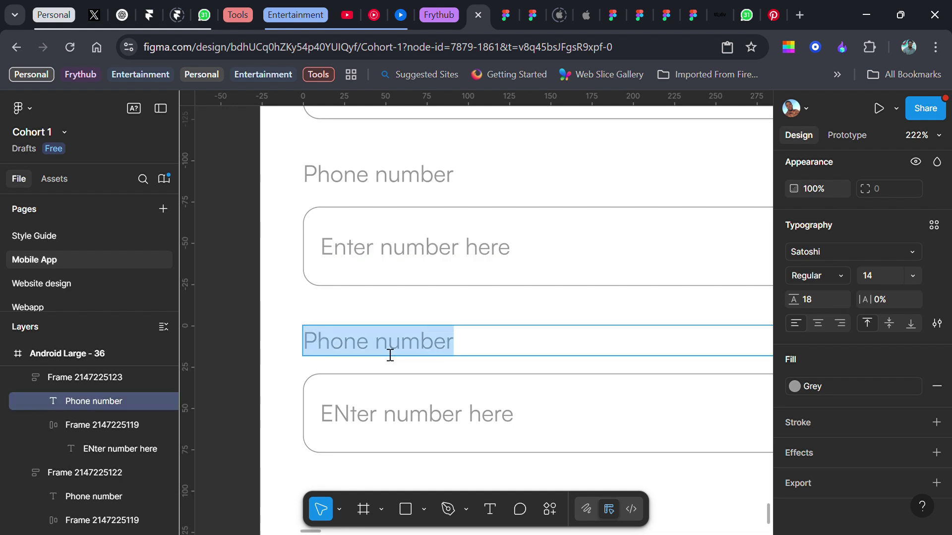
{"action": "type", "text": "Password"}
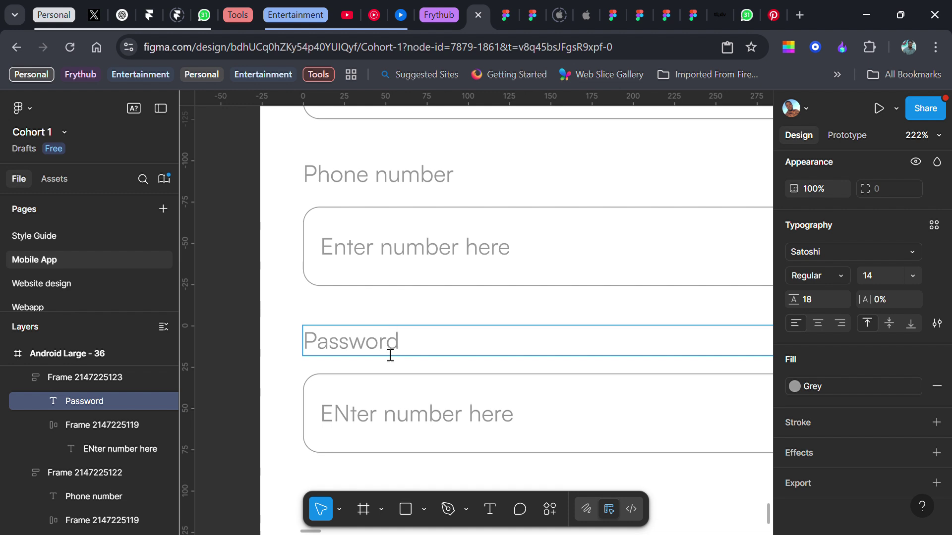
{"action": "double_click", "coordinate": [388, 421]}
{"action": "type", "text": "Create"}
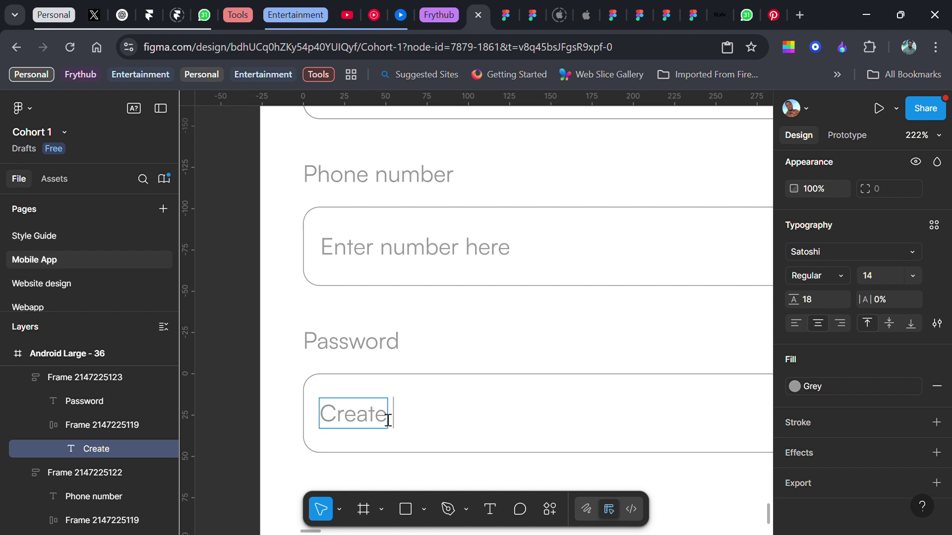
{"action": "type", "text": " password"}
{"action": "key", "text": "Escape"}
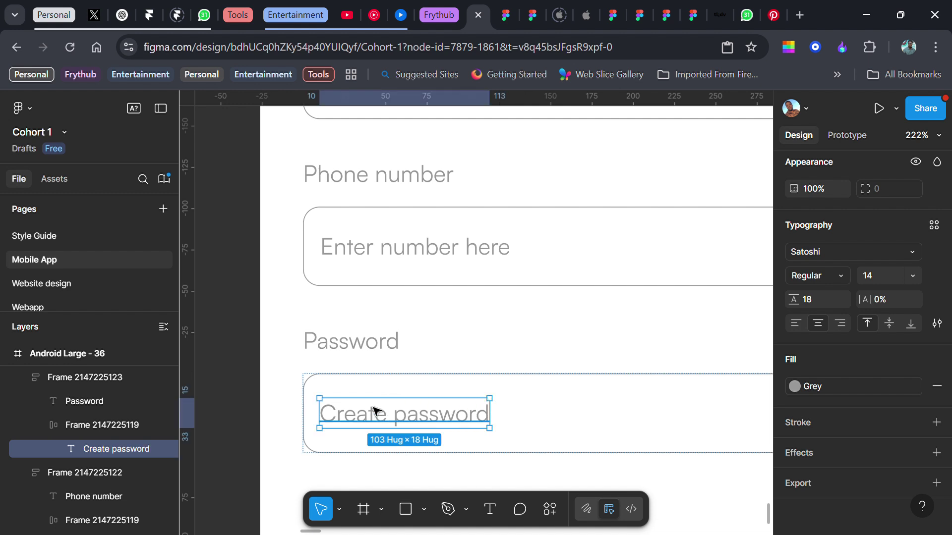
{"action": "scroll", "coordinate": [375, 410], "scroll_direction": "down", "scroll_amount": 5}
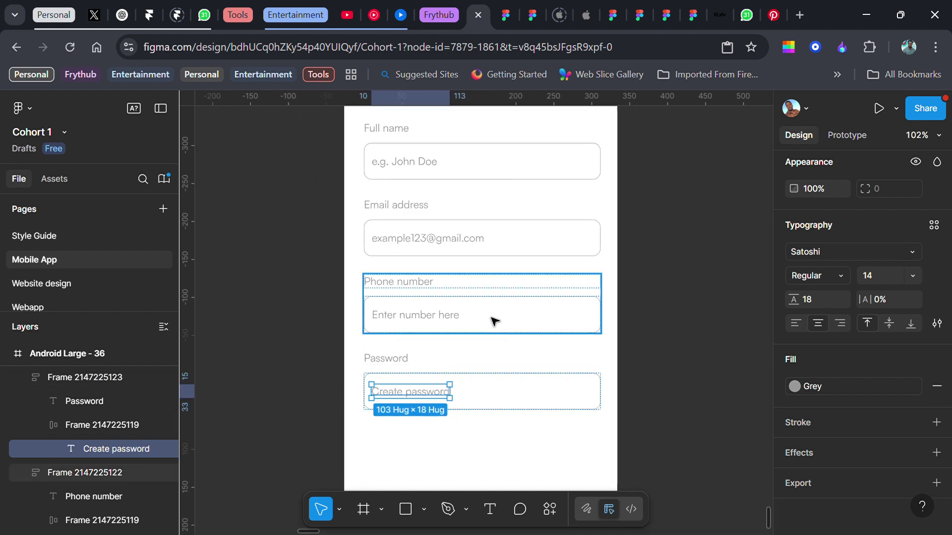
{"action": "left_click", "coordinate": [494, 322]}
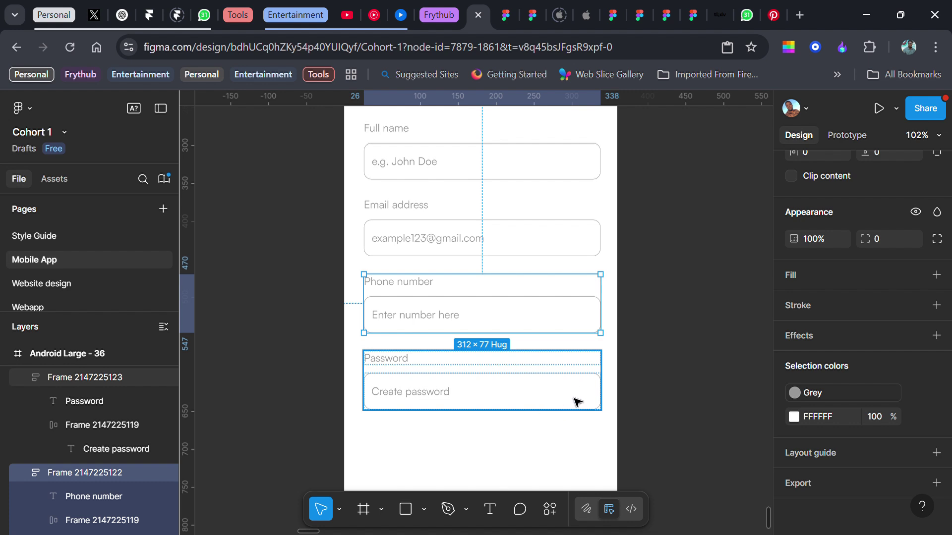
- Insert the Eye-slash icon from Assets into the Password input, pushed to its right edge
{"action": "left_click", "coordinate": [59, 180]}
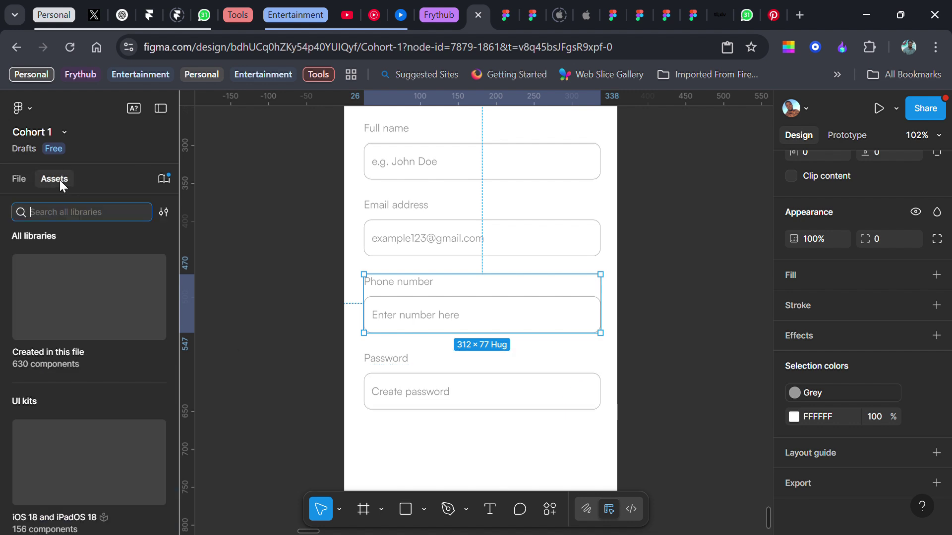
{"action": "type", "text": "eye"}
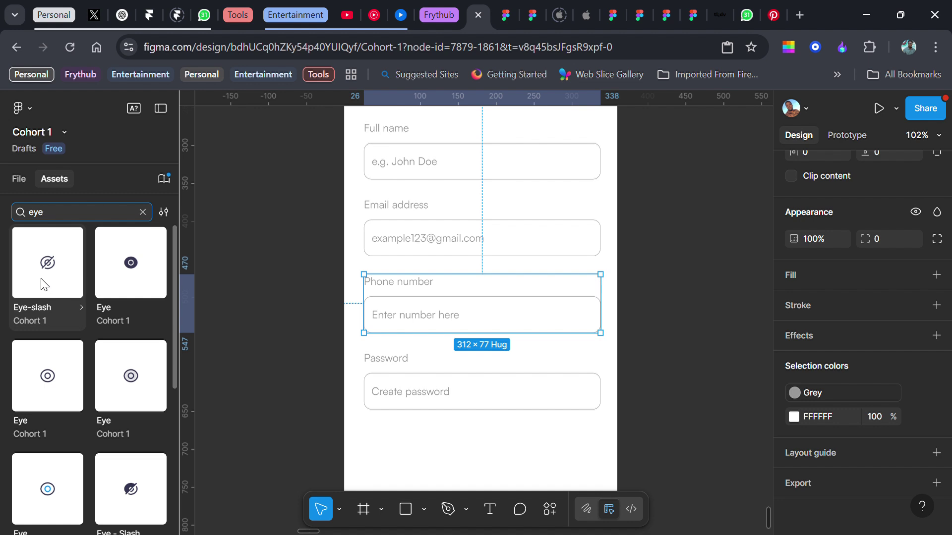
{"action": "mouse_move", "coordinate": [40, 255]}
{"action": "left_mouse_down"}
{"action": "mouse_move", "coordinate": [408, 399]}
{"action": "mouse_move", "coordinate": [541, 395]}
{"action": "mouse_move", "coordinate": [531, 397]}
{"action": "left_mouse_up"}
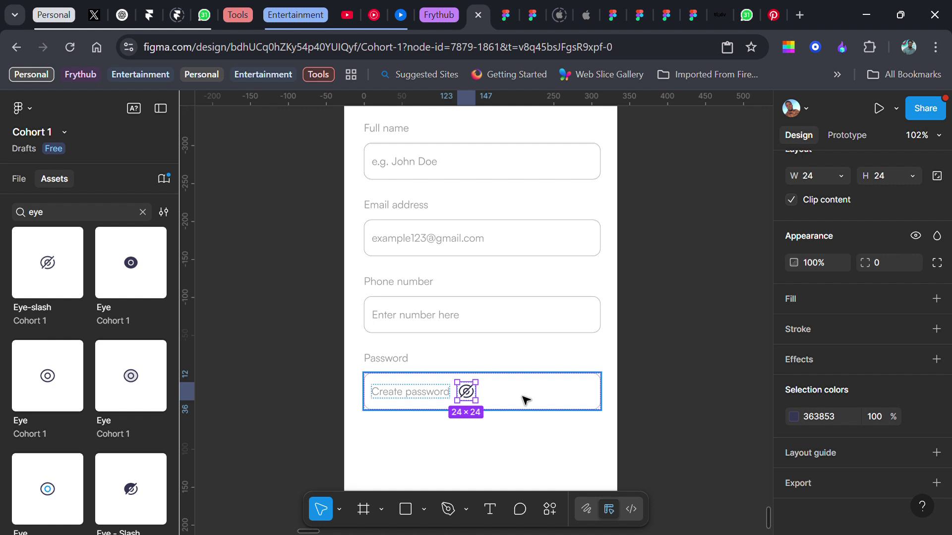
{"action": "left_click", "coordinate": [522, 397]}
{"action": "scroll", "coordinate": [862, 378], "scroll_direction": "up", "scroll_amount": 3}
{"action": "scroll", "coordinate": [810, 272], "scroll_direction": "up", "scroll_amount": 4}
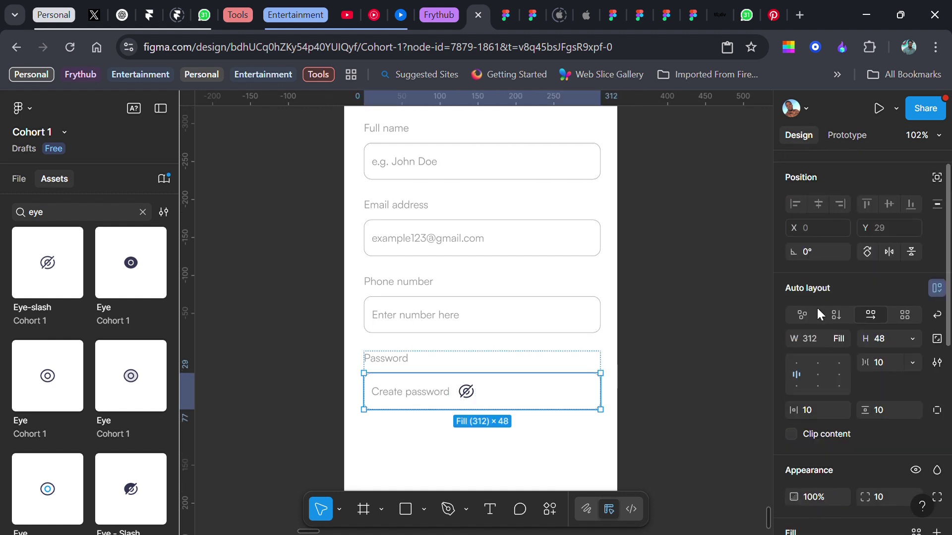
{"action": "double_click", "coordinate": [818, 383]}
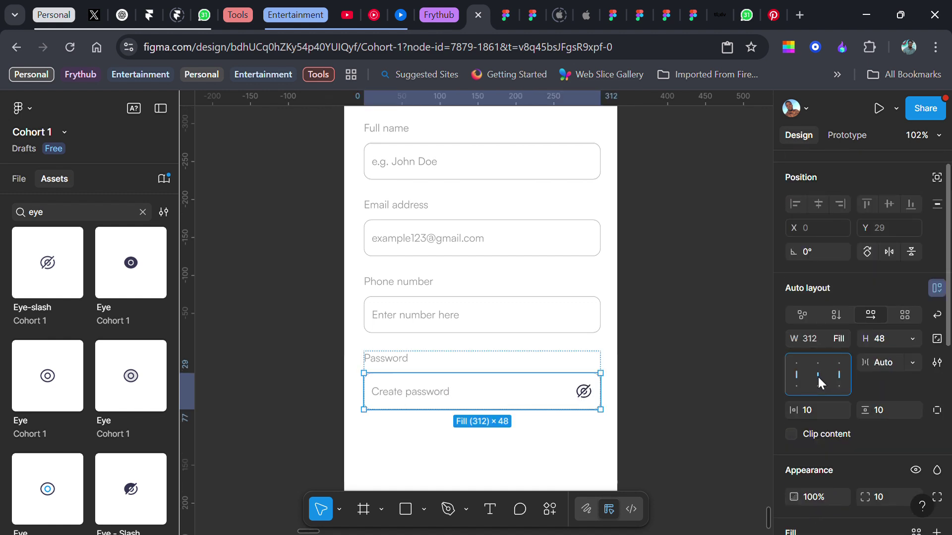
- Apply the Grey colour style to the eye-slash icon
{"action": "scroll", "coordinate": [893, 417], "scroll_direction": "down", "scroll_amount": 5}
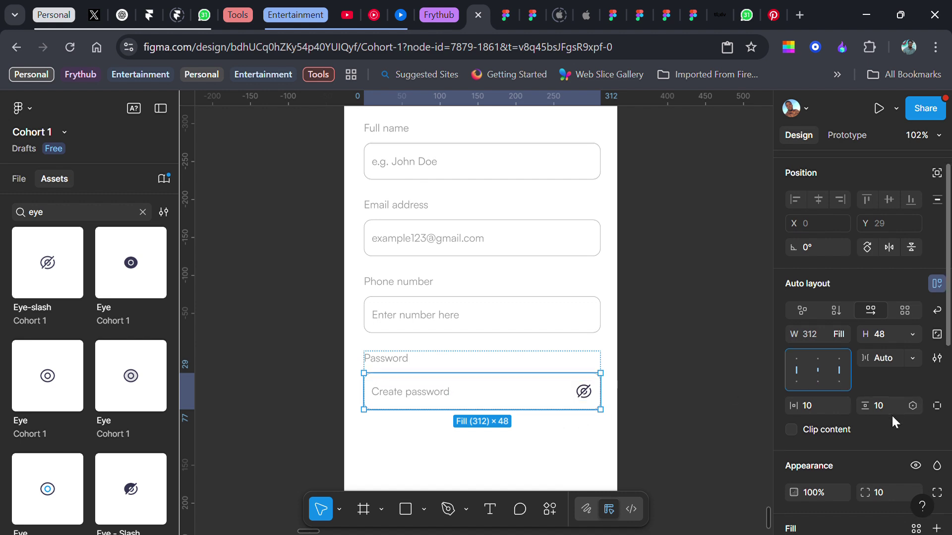
{"action": "left_click", "coordinate": [916, 467]}
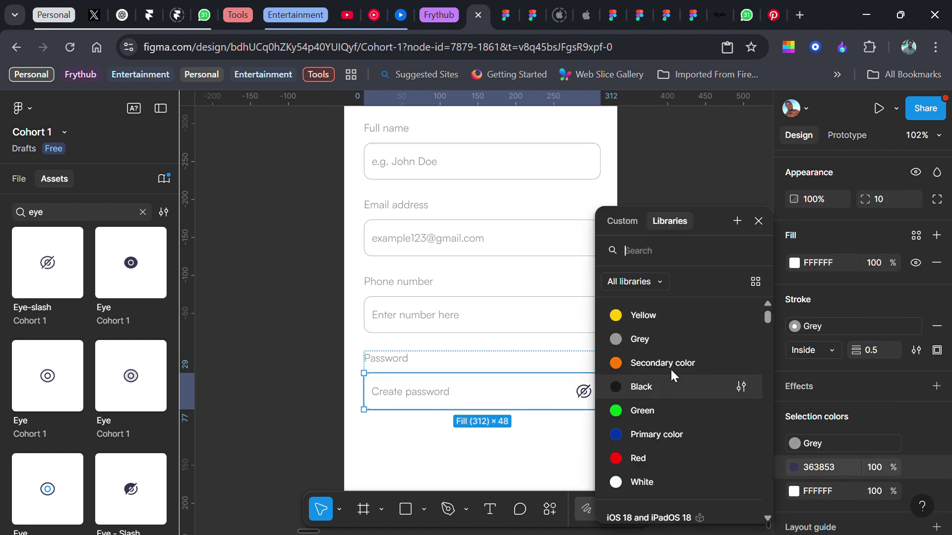
{"action": "left_click", "coordinate": [662, 347]}
{"action": "scroll", "coordinate": [662, 347], "scroll_direction": "down", "scroll_amount": 3}
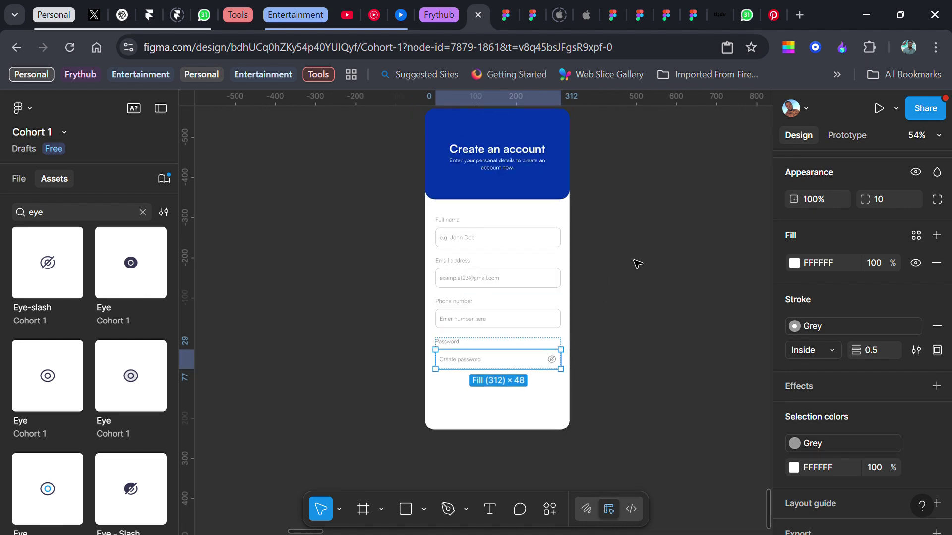
{"action": "left_click", "coordinate": [606, 152]}
{"action": "scroll", "coordinate": [600, 191], "scroll_direction": "down", "scroll_amount": 2}
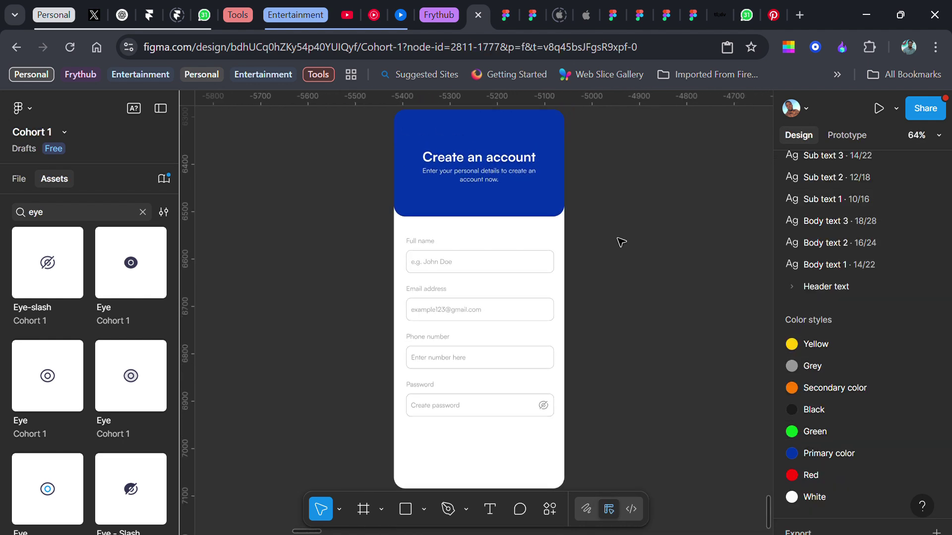
- Wrap the four field groups in a vertical auto layout with 16 spacing
{"action": "left_click", "coordinate": [498, 252]}
{"action": "left_click", "coordinate": [477, 312], "text": "shift"}
{"action": "left_click", "coordinate": [463, 355], "text": "shift"}
{"action": "left_click", "coordinate": [451, 395], "text": "shift"}
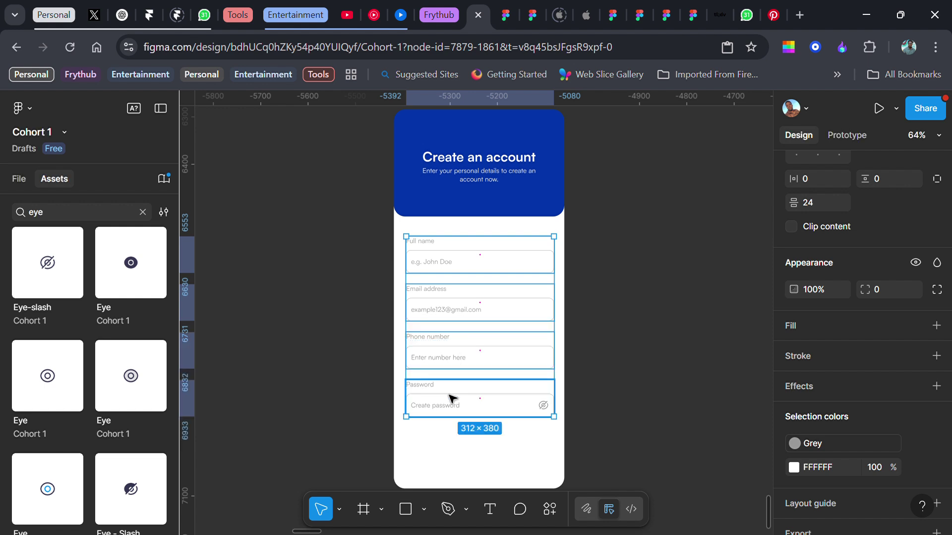
{"action": "key", "text": "shift+a"}
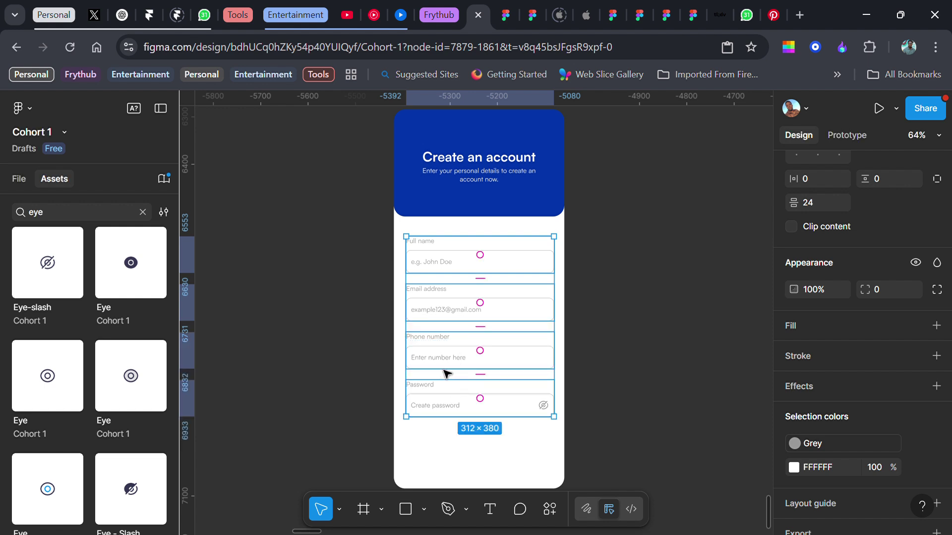
{"action": "key", "text": "shift+a"}
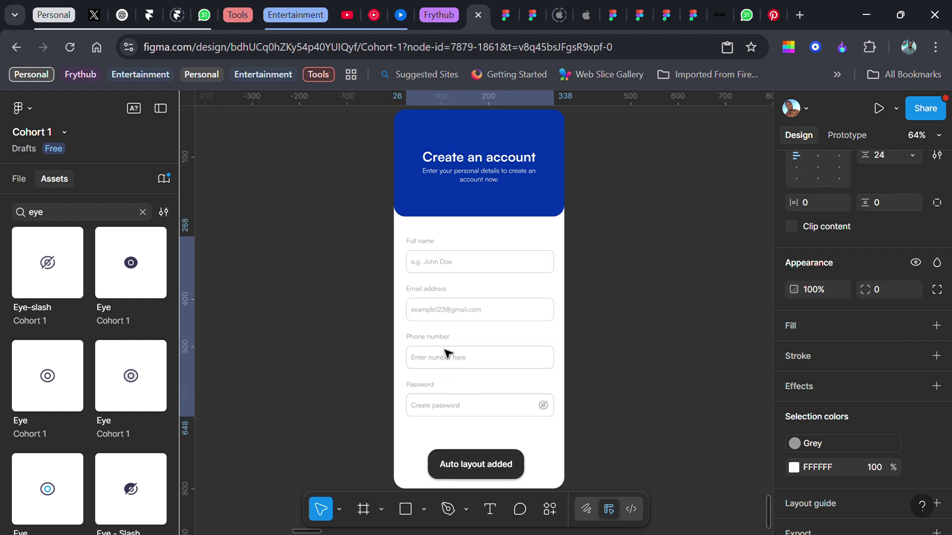
{"action": "scroll", "coordinate": [803, 366], "scroll_direction": "up", "scroll_amount": 5}
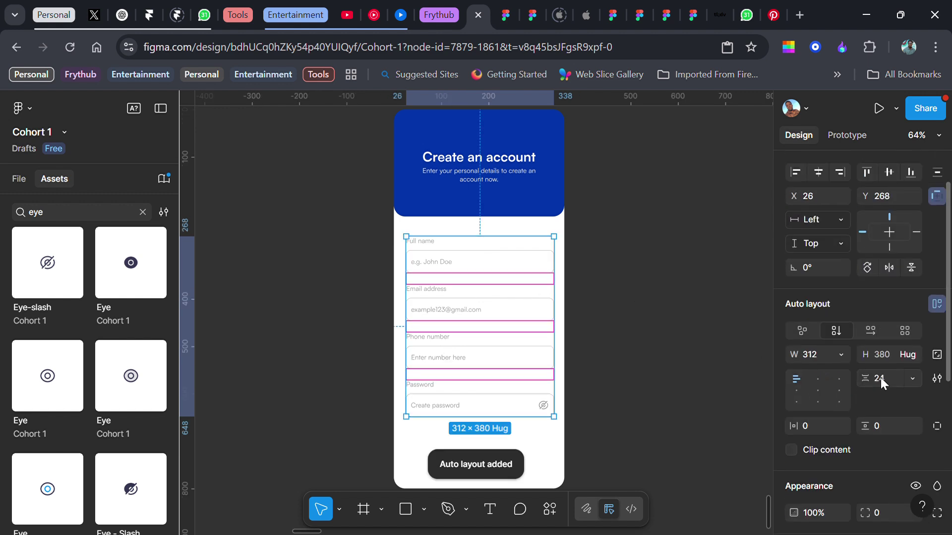
{"action": "type", "text": "6"}
{"action": "key", "text": "Return"}
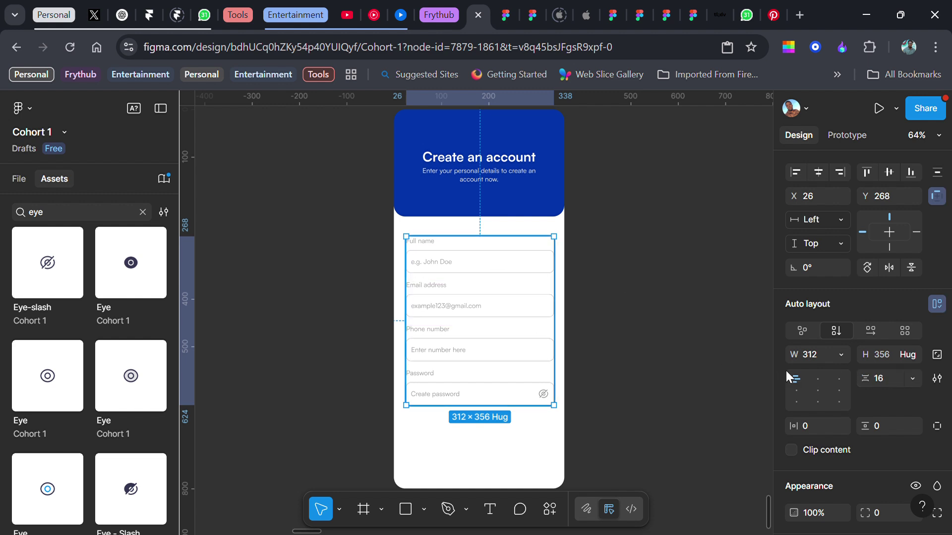
- Keep the form at fixed 312 width, pad it 16 horizontally and 20 vertically, and move it over the header
{"action": "scroll", "coordinate": [842, 383], "scroll_direction": "down", "scroll_amount": 3}
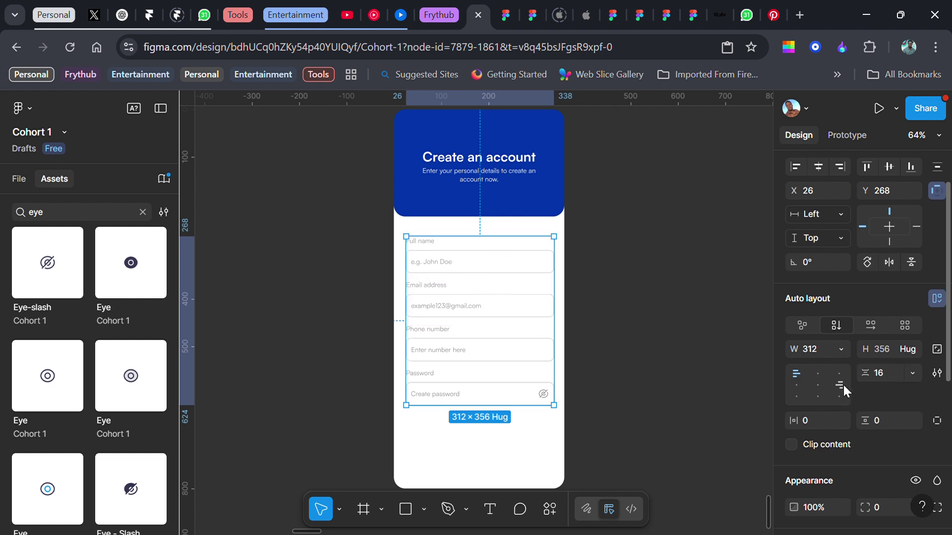
{"action": "left_click", "coordinate": [837, 280]}
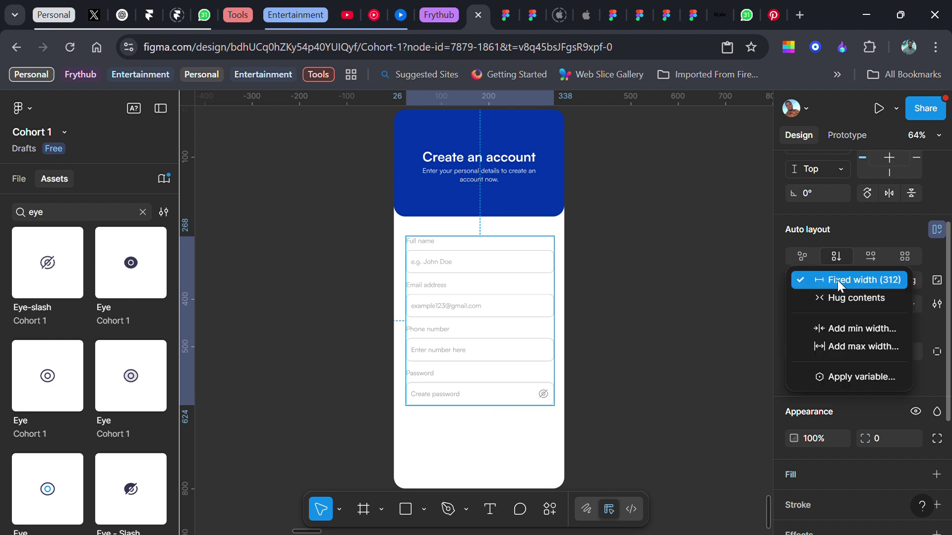
{"action": "left_click", "coordinate": [838, 280]}
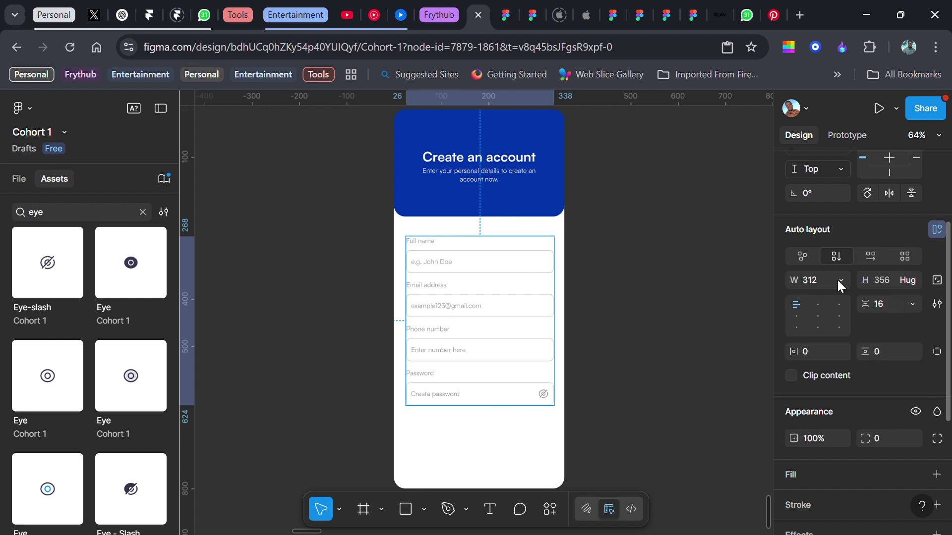
{"action": "left_click", "coordinate": [814, 353]}
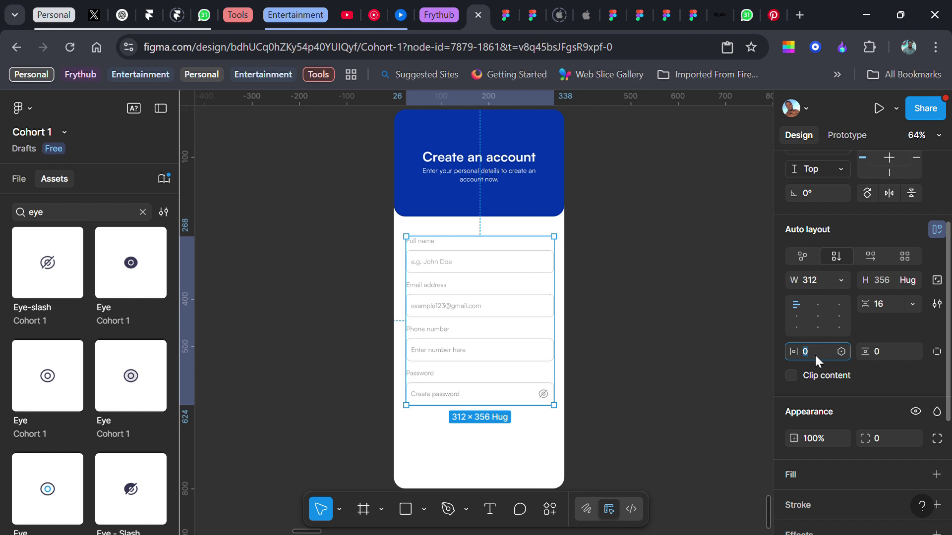
{"action": "type", "text": "16"}
{"action": "key", "text": "Tab"}
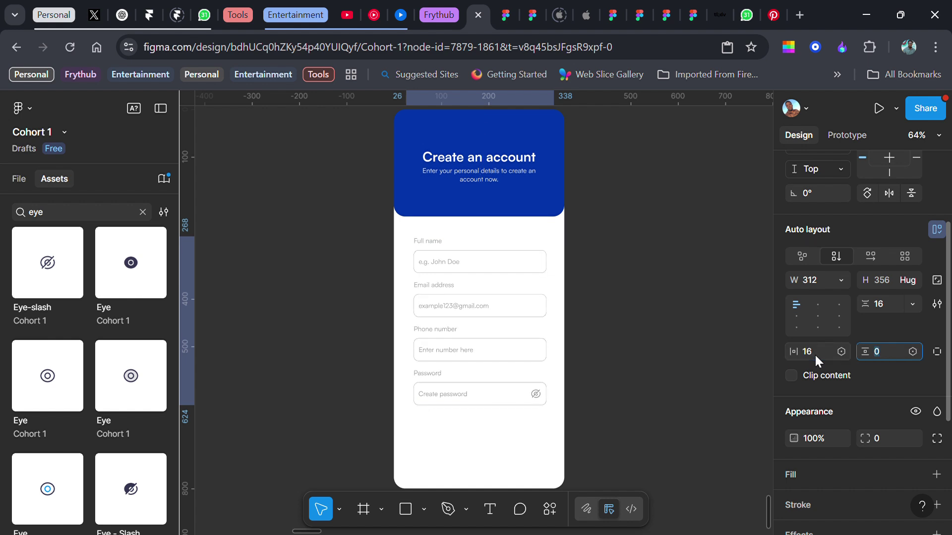
{"action": "type", "text": "20"}
{"action": "key", "text": "Return"}
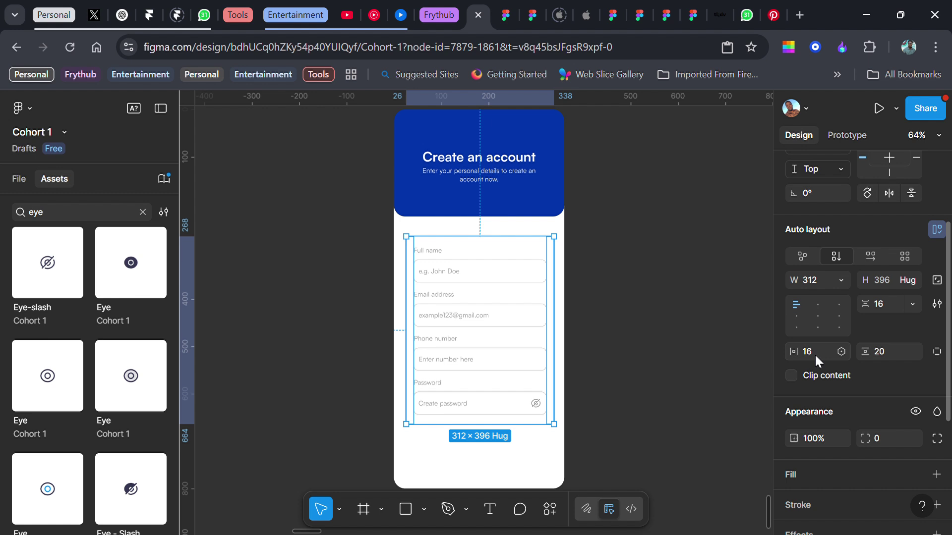
{"action": "scroll", "coordinate": [822, 362], "scroll_direction": "down", "scroll_amount": 4}
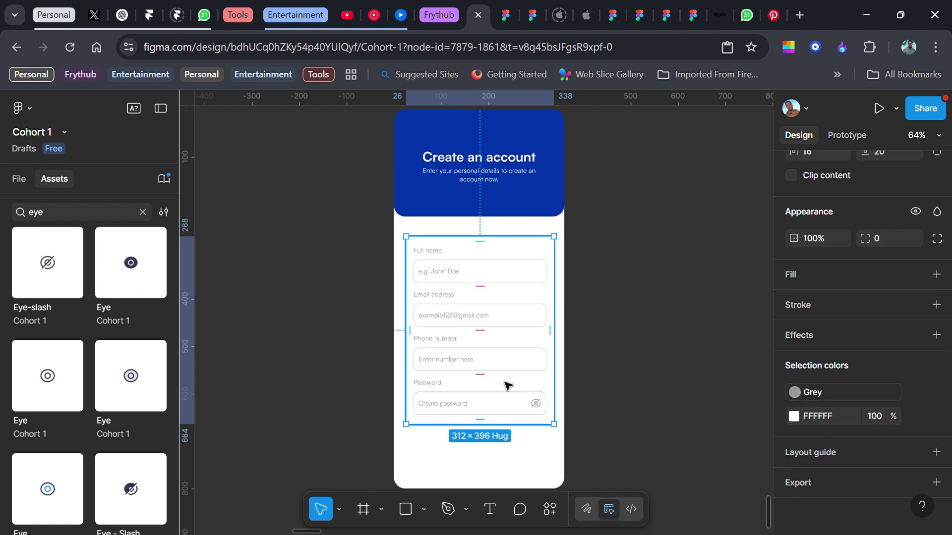
{"action": "left_click_drag", "start_coordinate": [508, 385], "coordinate": [512, 337]}
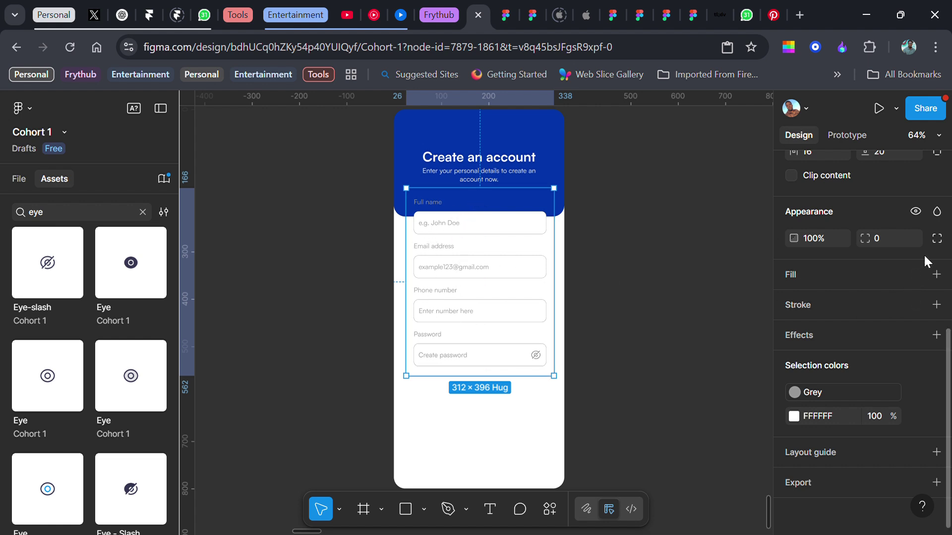
- Fill the form frame with white FFFFFF, round its corners to 16, and nudge it slightly lower
{"action": "left_click", "coordinate": [935, 275]}
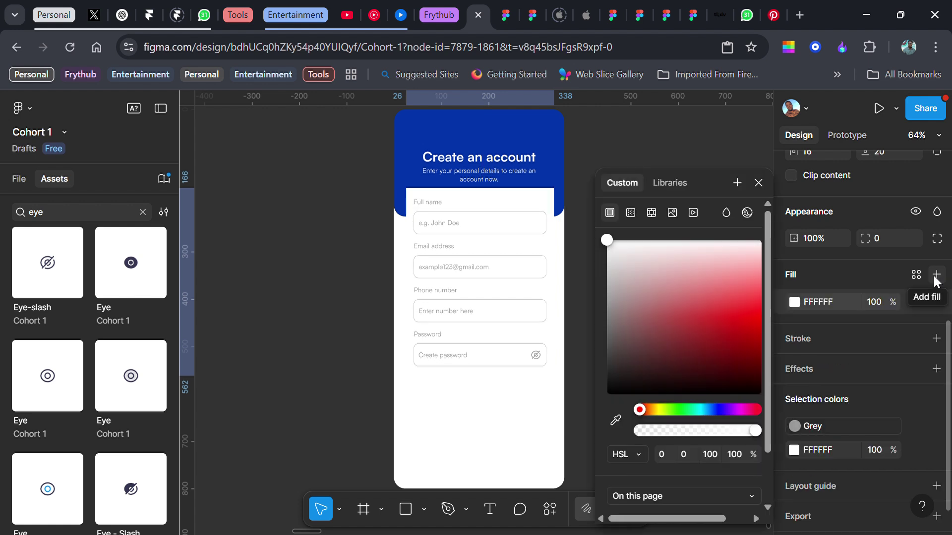
{"action": "left_click", "coordinate": [883, 239]}
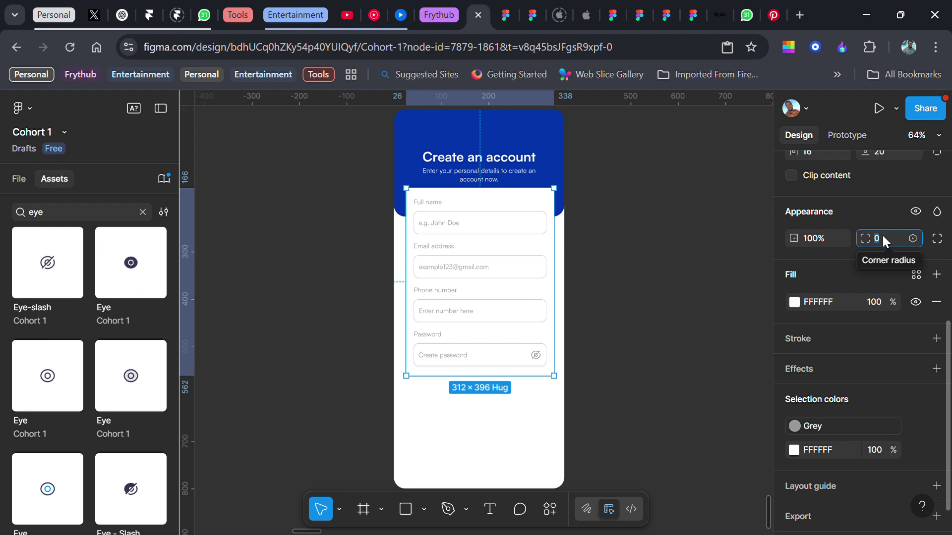
{"action": "type", "text": "16"}
{"action": "key", "text": "Return"}
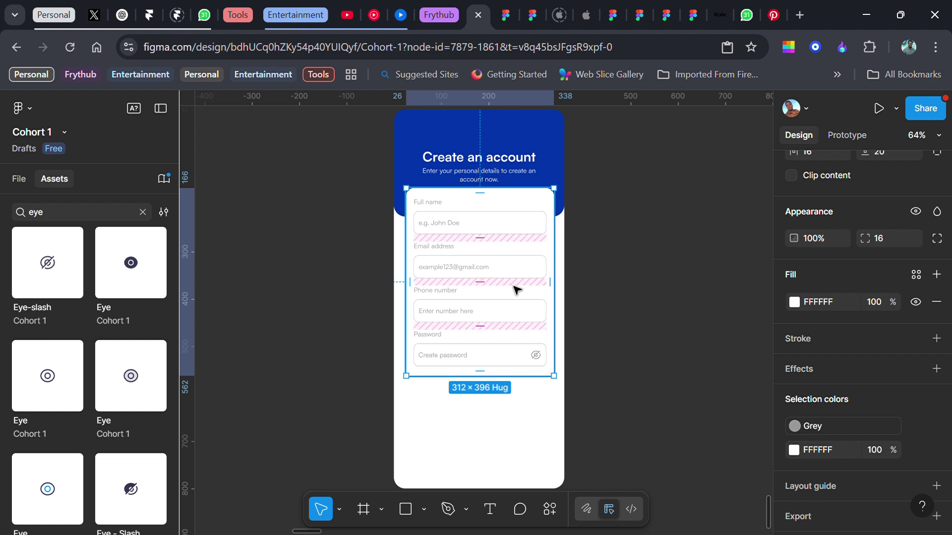
{"action": "left_click_drag", "start_coordinate": [524, 251], "coordinate": [527, 266]}
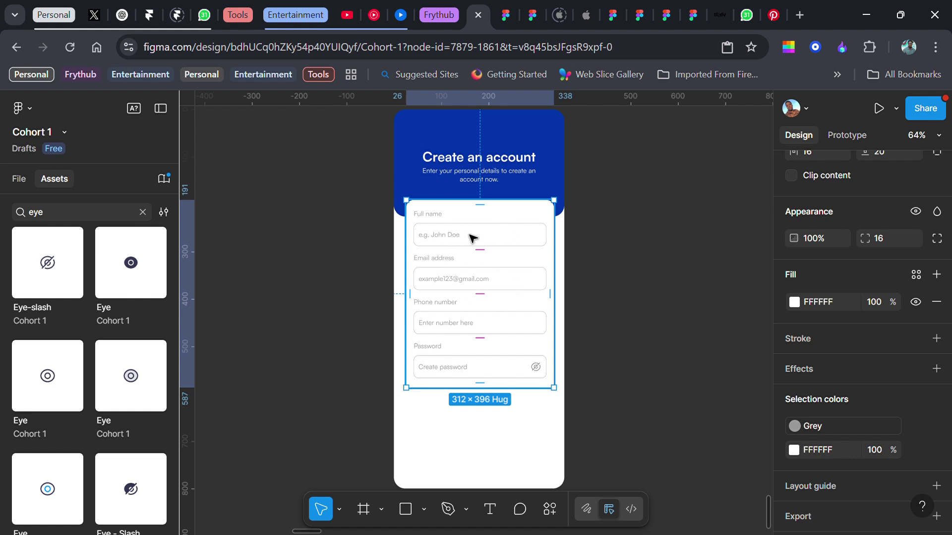
{"action": "scroll", "coordinate": [476, 248], "scroll_direction": "up", "scroll_amount": 1}
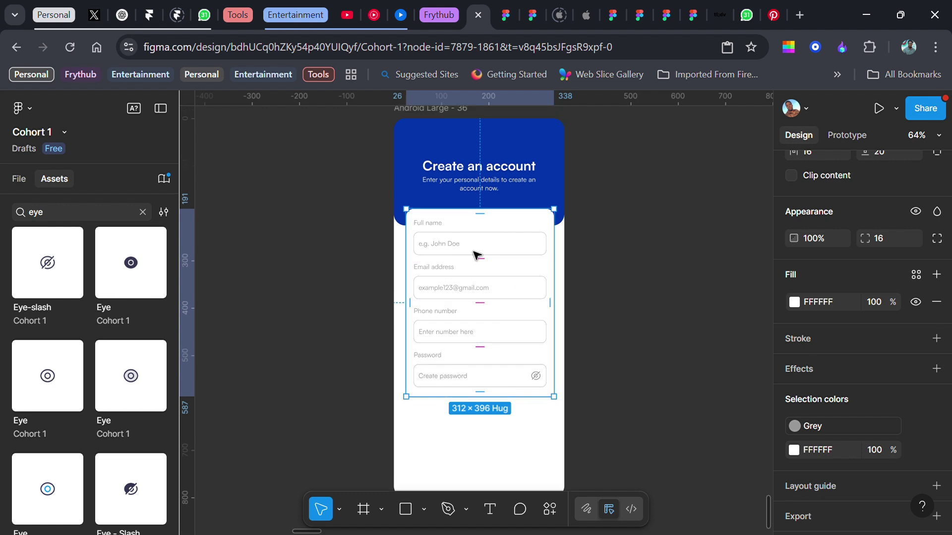
{"action": "left_click", "coordinate": [445, 113]}
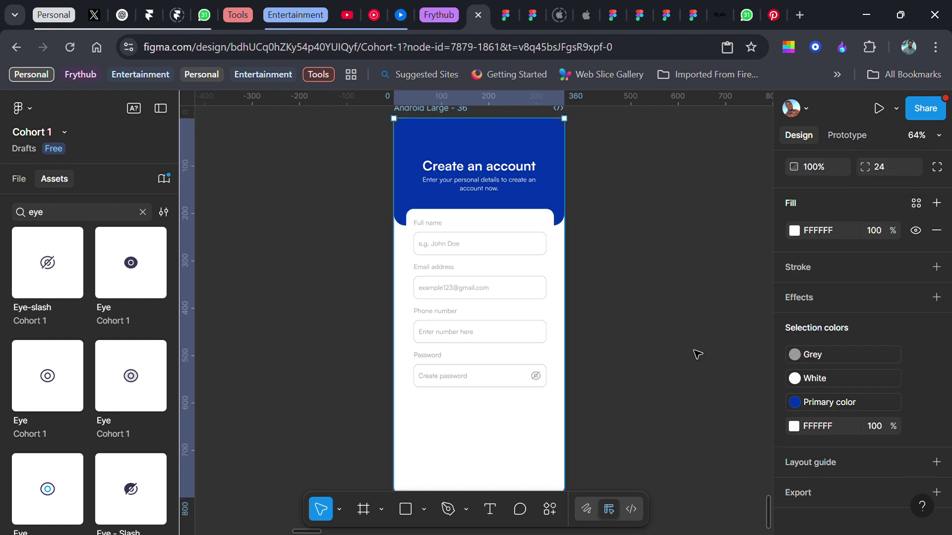
{"action": "left_click", "coordinate": [794, 231]}
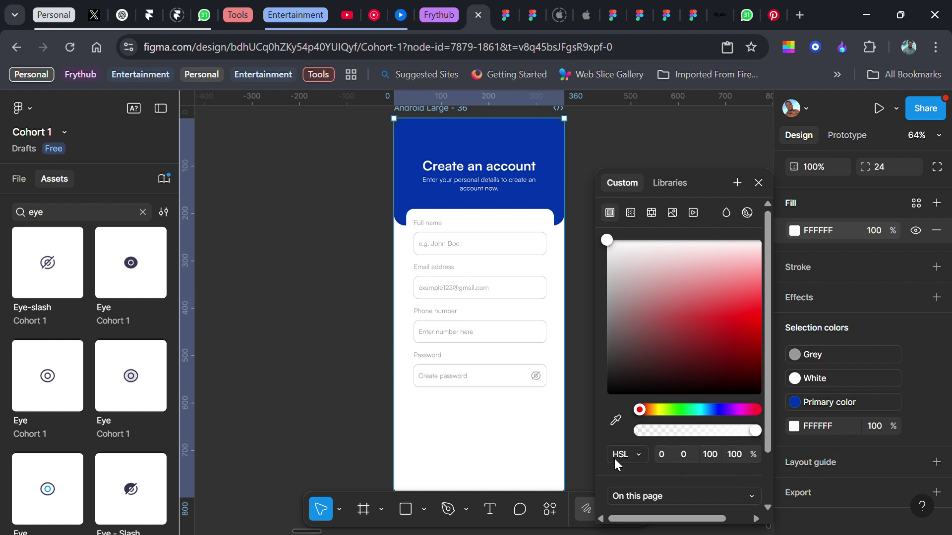
{"action": "left_click", "coordinate": [711, 455]}
{"action": "type", "text": "98"}
{"action": "key", "text": "Return"}
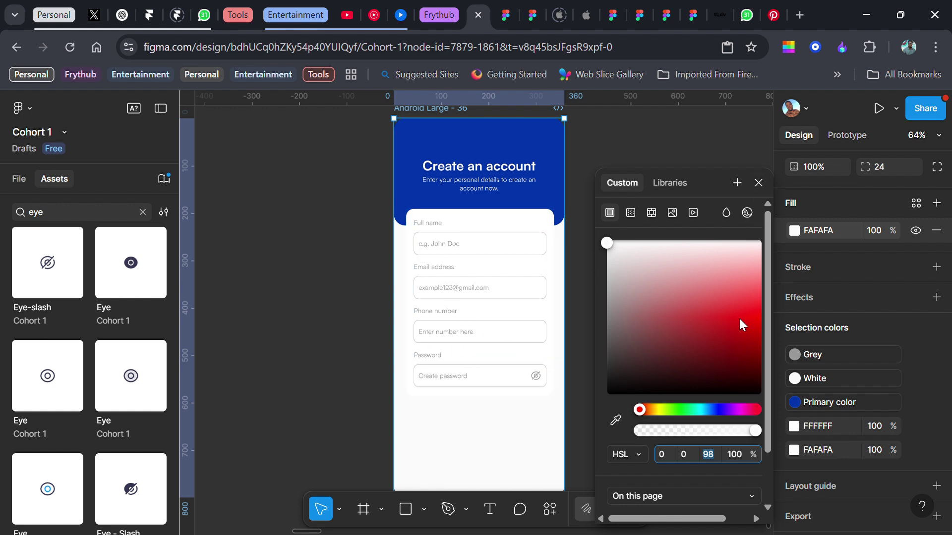
{"action": "key", "text": "ctrl+z"}
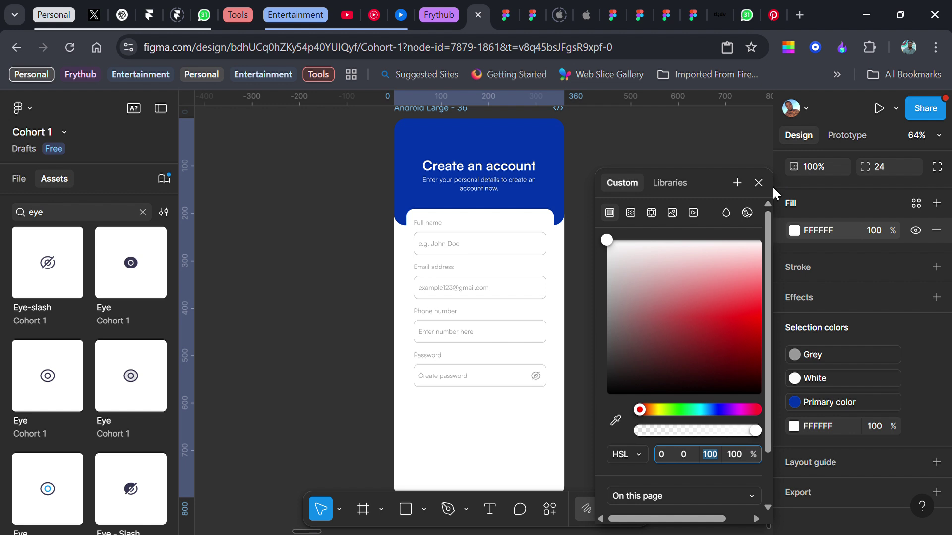
{"action": "left_click", "coordinate": [762, 183]}
{"action": "left_click", "coordinate": [527, 287]}
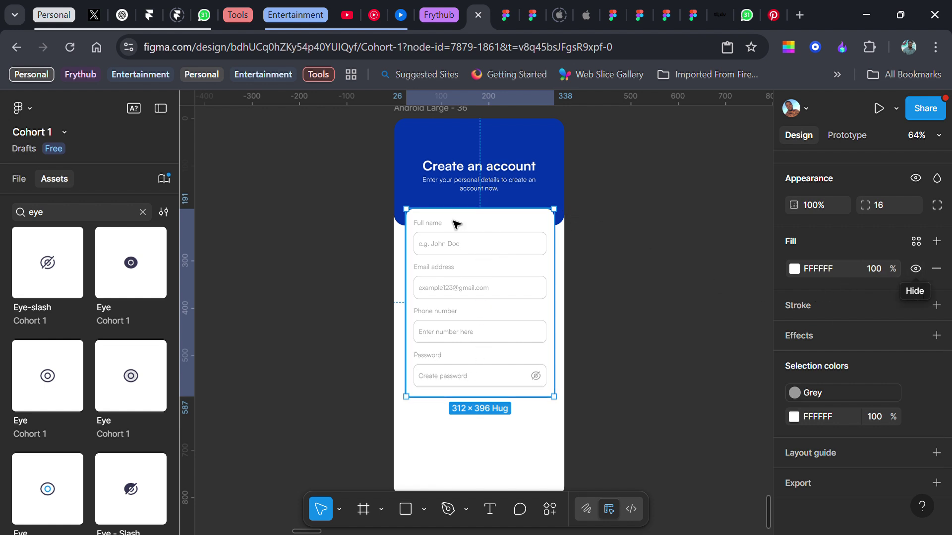
- Add a drop shadow to the form card: X 0, Y 0, blur 8, colour 333333 at 14%
{"action": "left_click", "coordinate": [795, 362]}
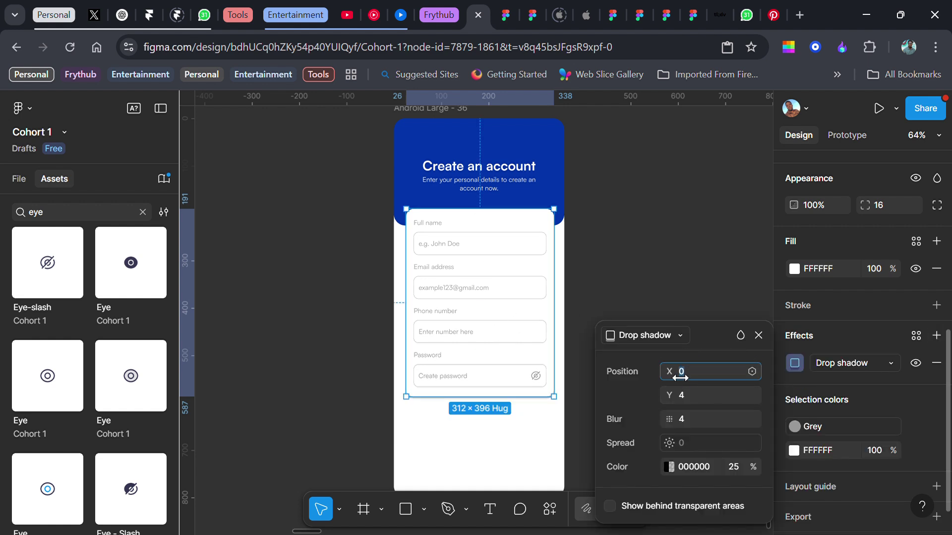
{"action": "key", "text": "Tab"}
{"action": "type", "text": "0"}
{"action": "key", "text": "Tab"}
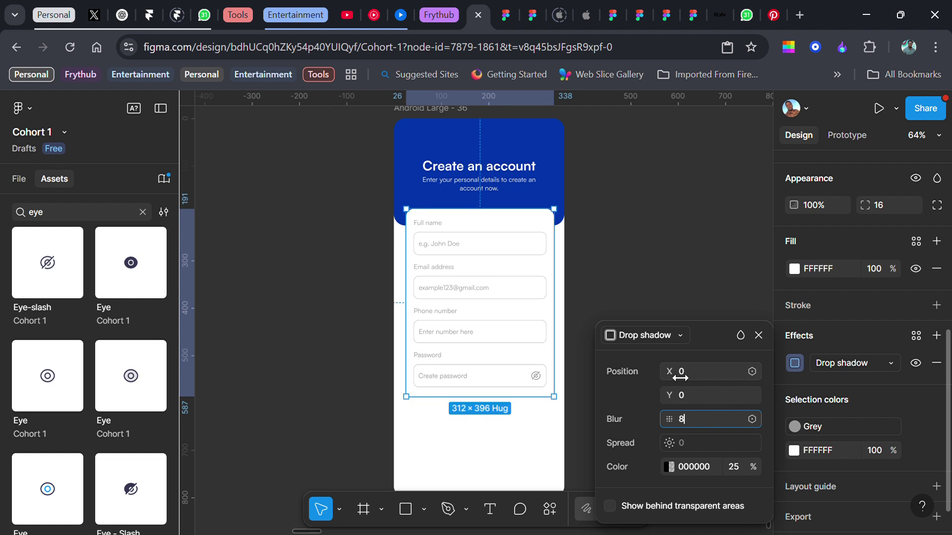
{"action": "key", "text": "Tab"}
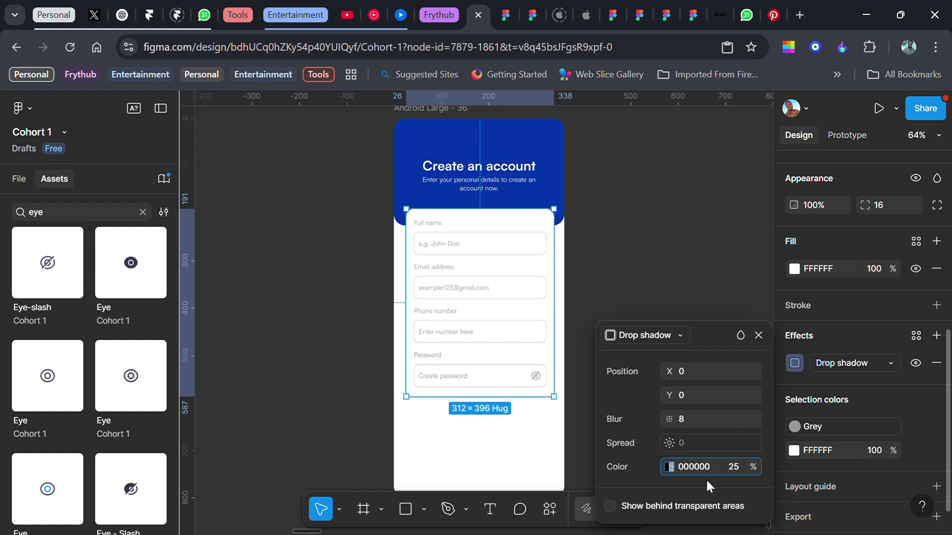
{"action": "key", "text": "Tab"}
{"action": "type", "text": "14"}
{"action": "key", "text": "Return"}
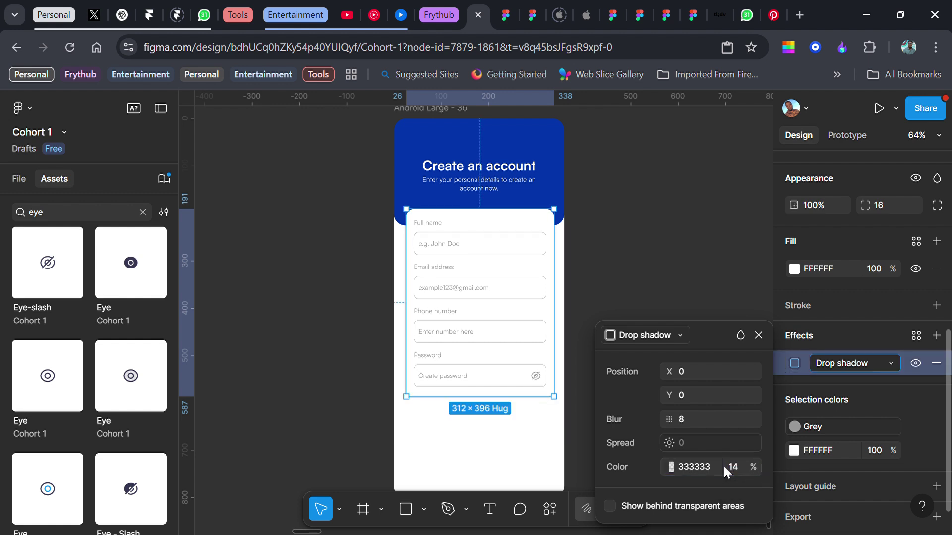
{"action": "left_click", "coordinate": [758, 335]}
{"action": "left_click", "coordinate": [679, 276]}
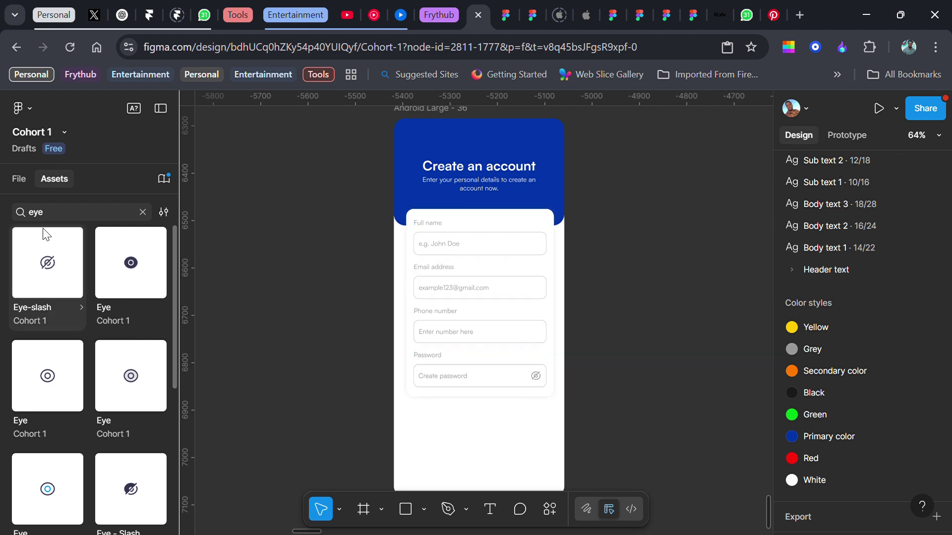
{"action": "scroll", "coordinate": [487, 307], "scroll_direction": "down", "scroll_amount": 2}
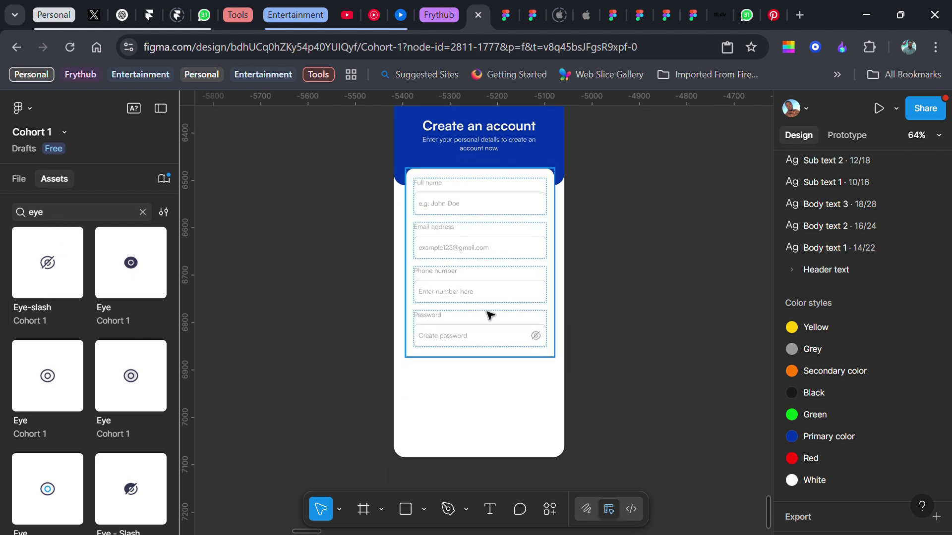
{"action": "scroll", "coordinate": [486, 314], "scroll_direction": "up", "scroll_amount": 3, "text": "ctrl"}
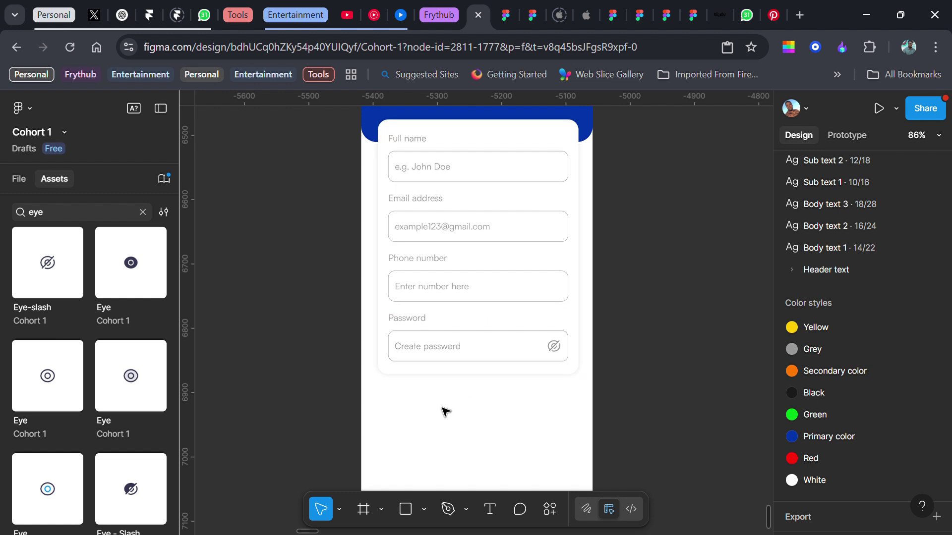
- Add bold 'Create account' text below the form card
{"action": "key", "text": "t"}
{"action": "left_click", "coordinate": [441, 424]}
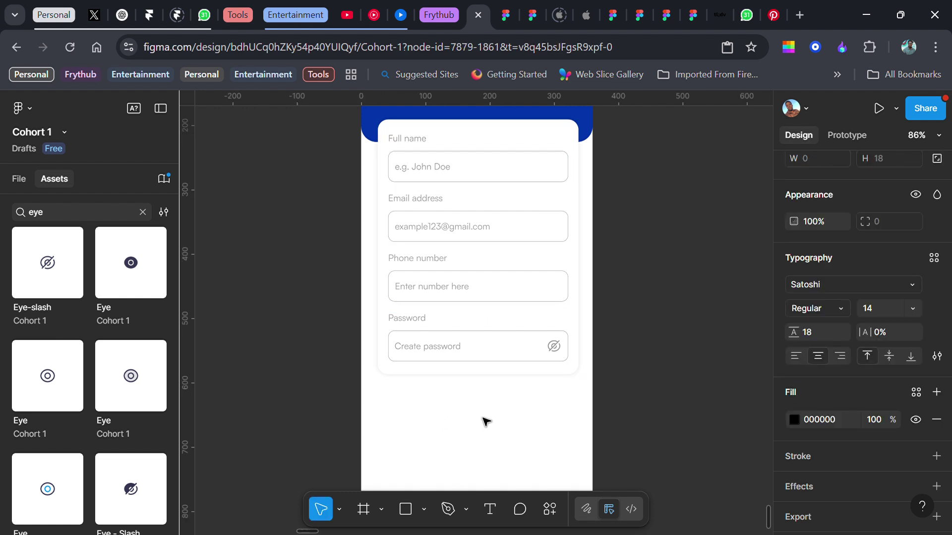
{"action": "type", "text": "Create account"}
{"action": "key", "text": "Escape"}
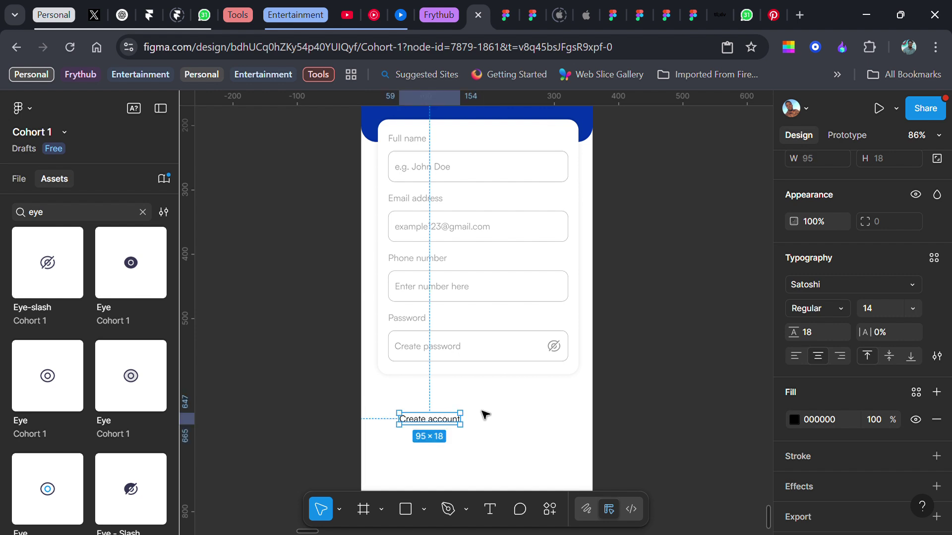
{"action": "scroll", "coordinate": [859, 365], "scroll_direction": "down", "scroll_amount": 1}
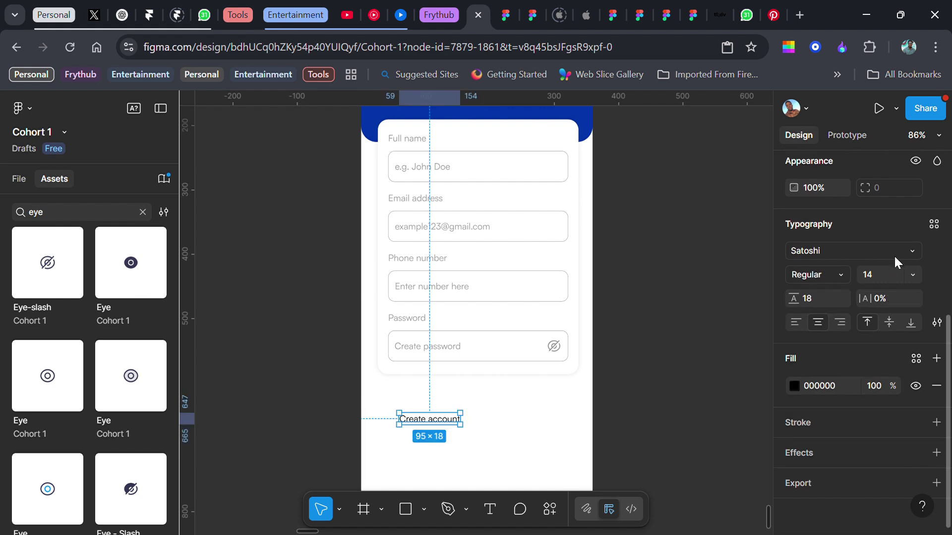
{"action": "left_click", "coordinate": [831, 272]}
{"action": "left_click", "coordinate": [825, 310]}
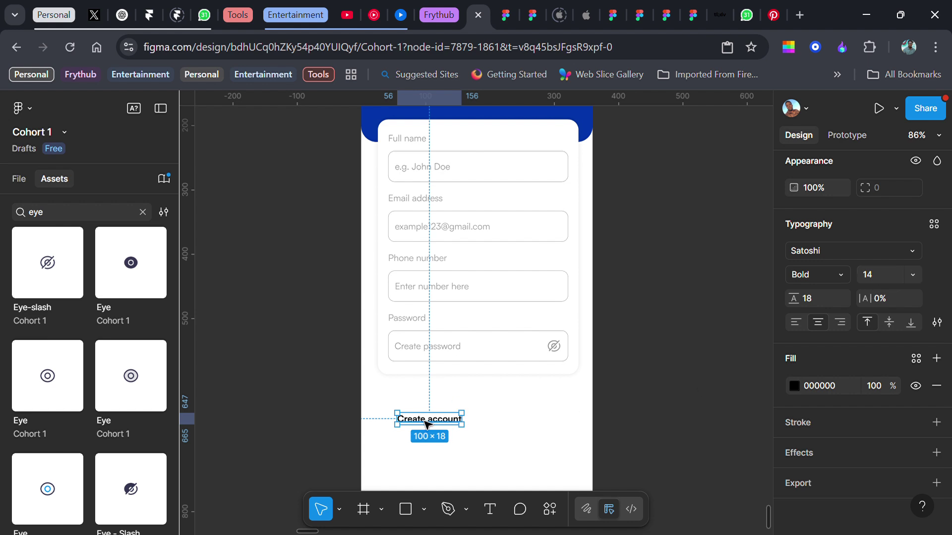
- Wrap the text in auto layout with a Primary color fill and White text colour
{"action": "key", "text": "shift+a"}
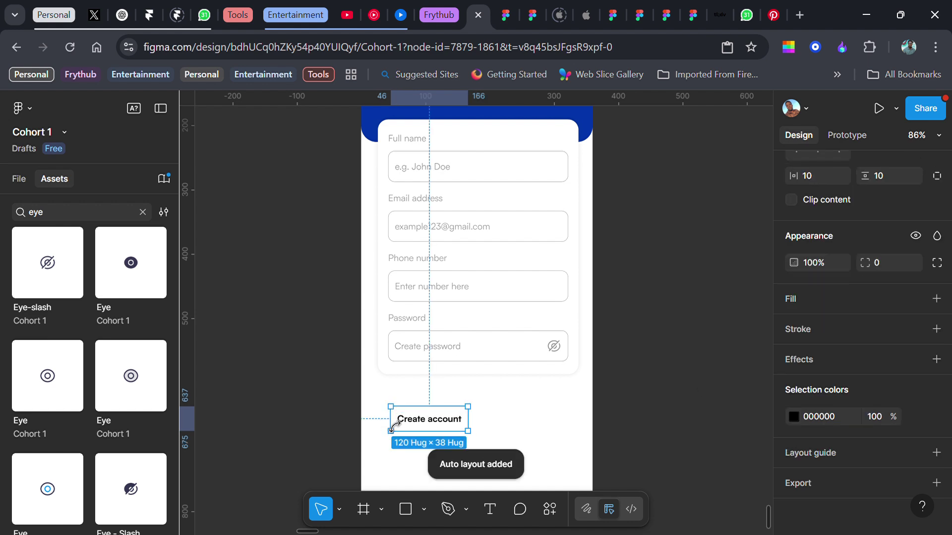
{"action": "left_click", "coordinate": [936, 299]}
{"action": "left_click", "coordinate": [916, 298]}
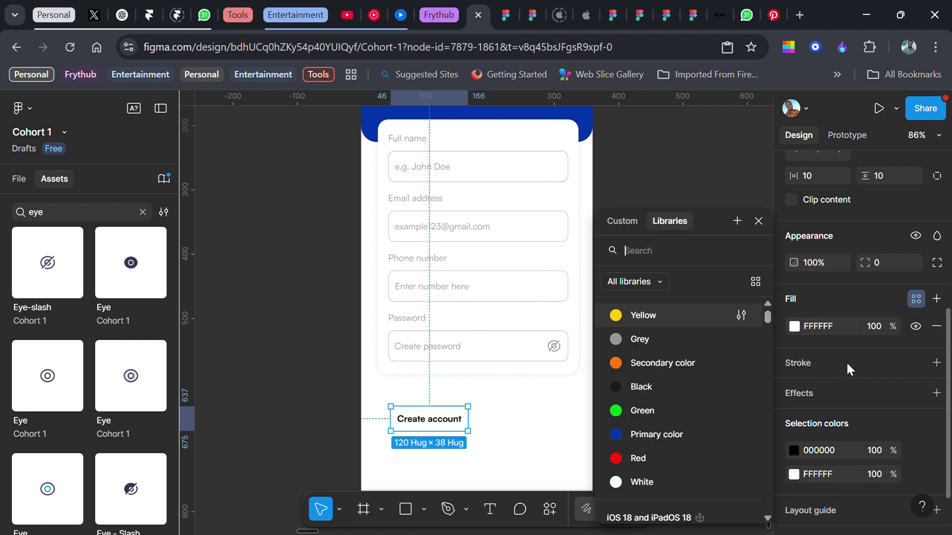
{"action": "left_click", "coordinate": [673, 435]}
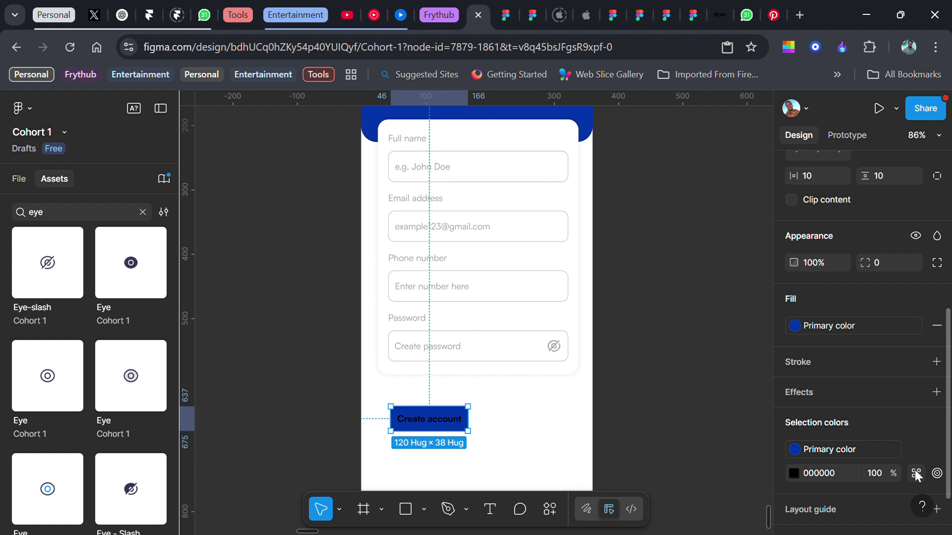
{"action": "left_click", "coordinate": [916, 473]}
{"action": "left_click", "coordinate": [641, 482]}
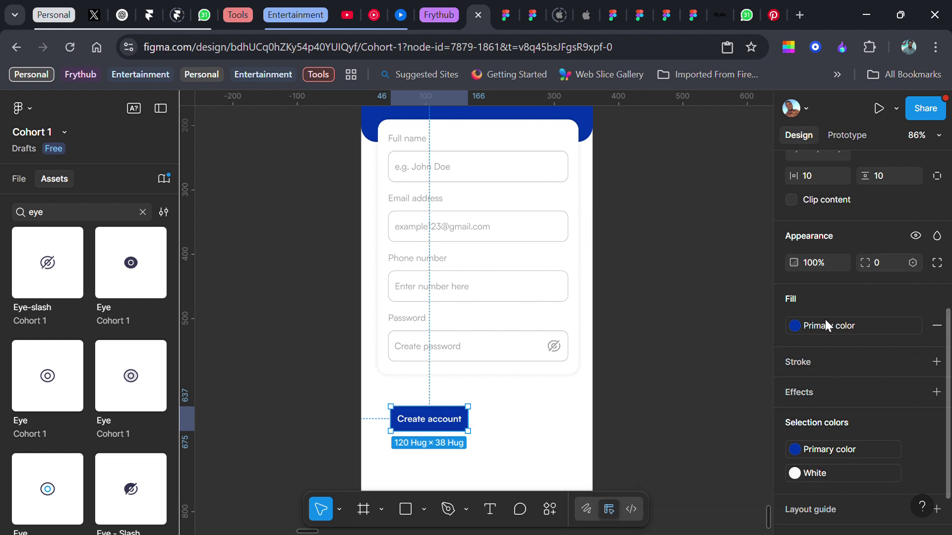
- Set the Create account button height to 48, matching the password input
{"action": "left_click", "coordinate": [447, 321]}
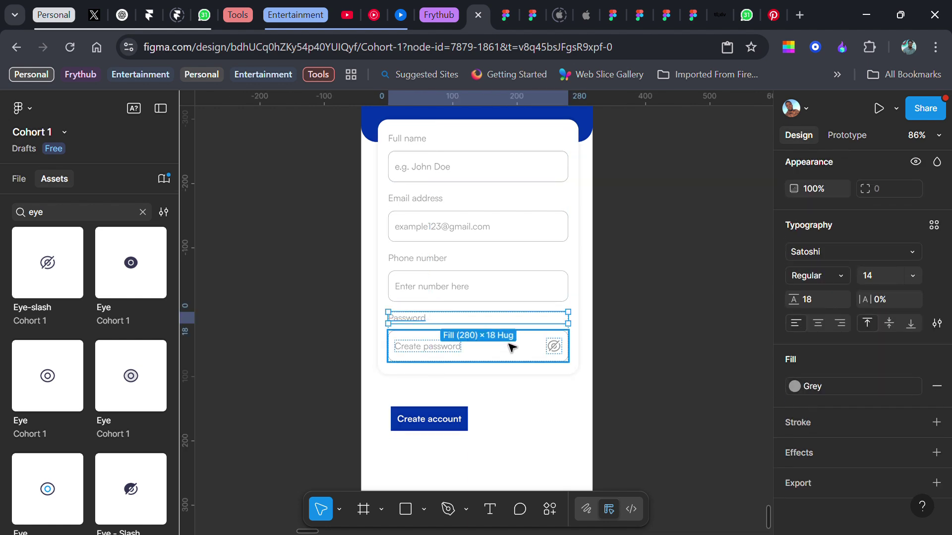
{"action": "left_click", "coordinate": [512, 348]}
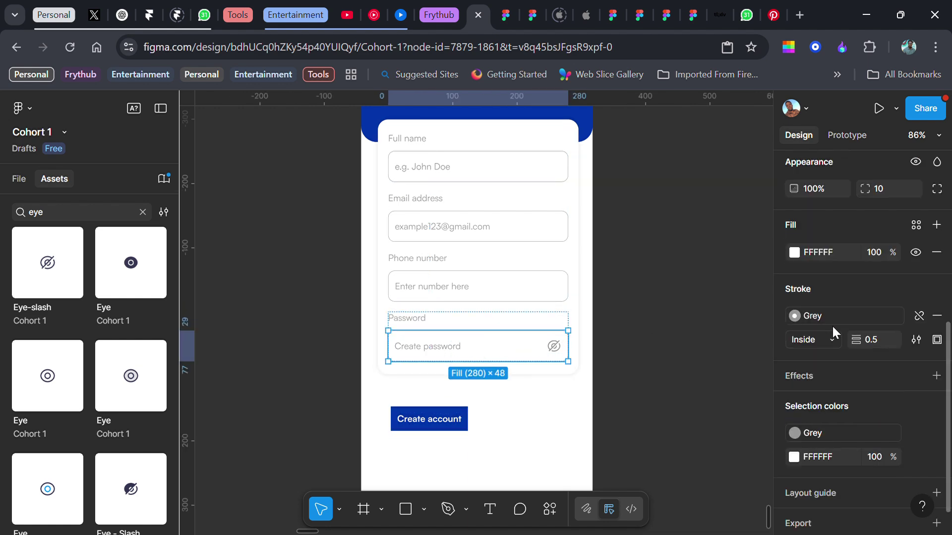
{"action": "scroll", "coordinate": [832, 326], "scroll_direction": "up", "scroll_amount": 3}
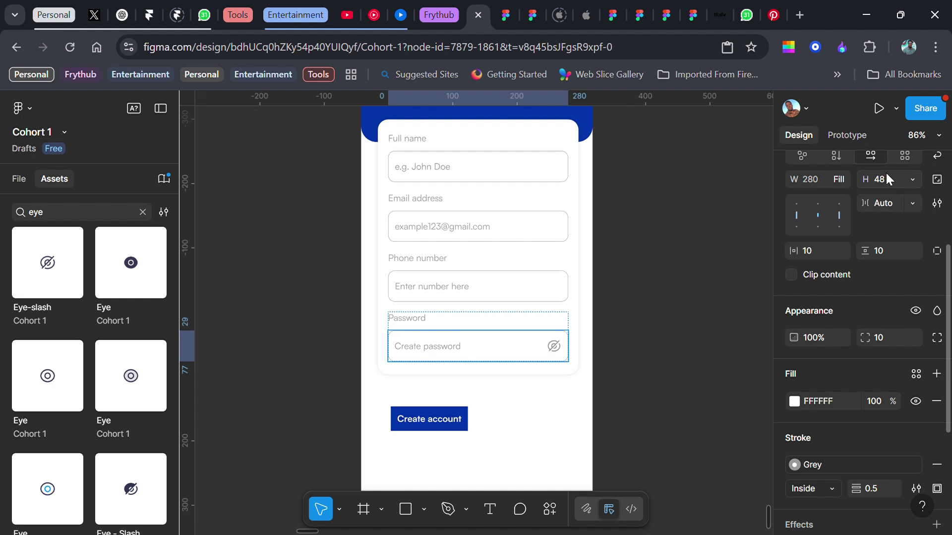
{"action": "left_click", "coordinate": [402, 422]}
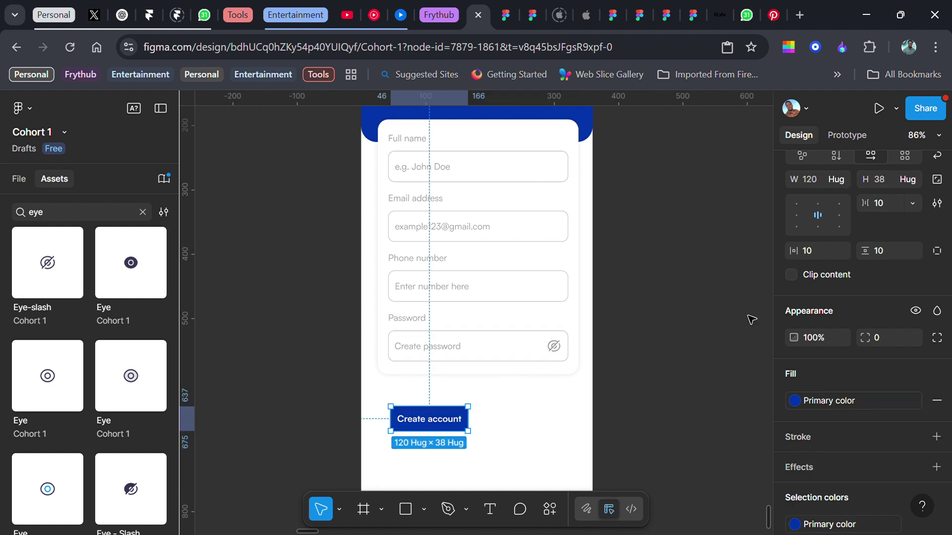
{"action": "left_click", "coordinate": [881, 184]}
{"action": "type", "text": "48"}
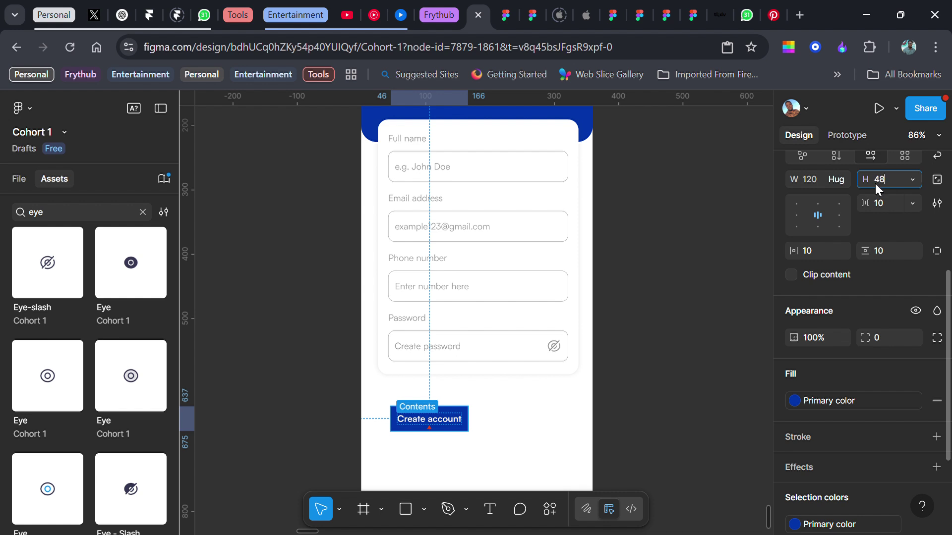
{"action": "key", "text": "Return"}
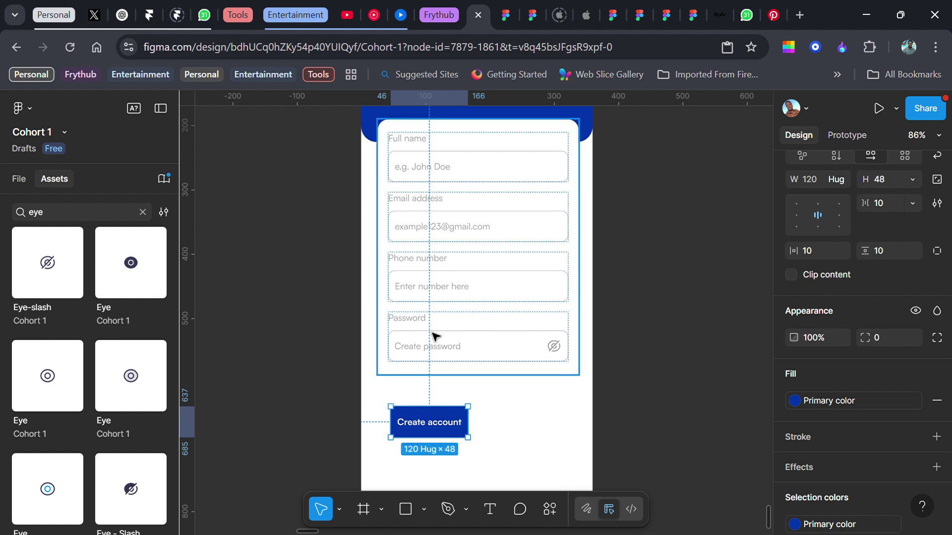
- Give the button a 10 px corner radius like the password input
{"action": "left_click", "coordinate": [424, 318]}
{"action": "left_click", "coordinate": [516, 364]}
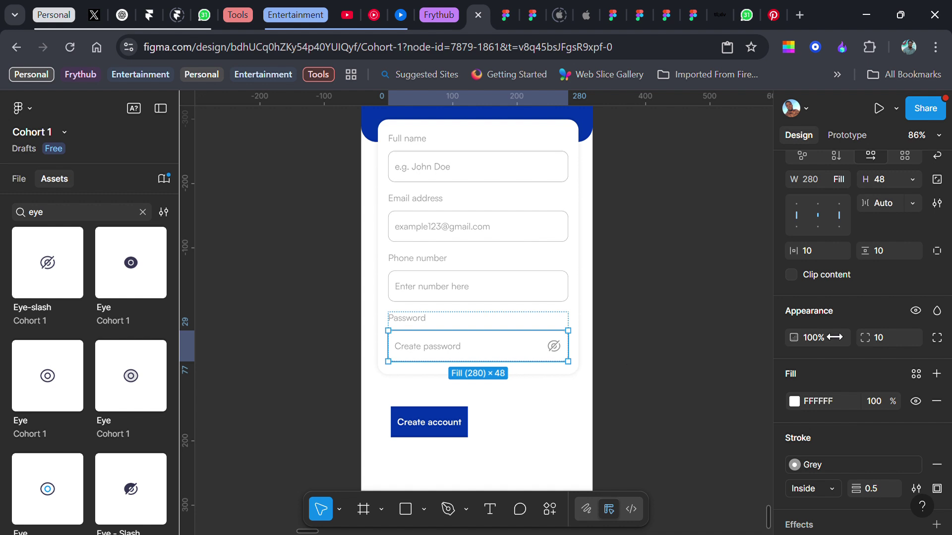
{"action": "scroll", "coordinate": [862, 318], "scroll_direction": "up", "scroll_amount": 3}
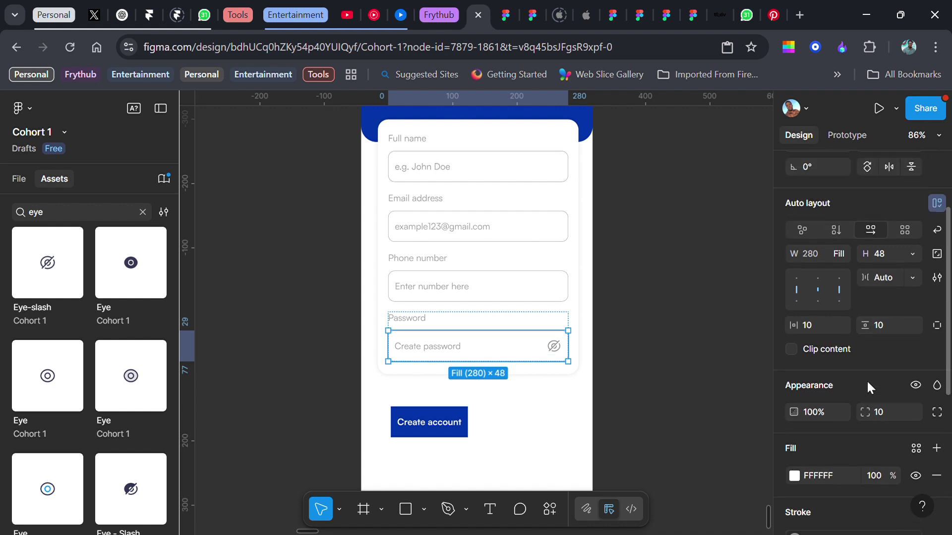
{"action": "left_click", "coordinate": [430, 422]}
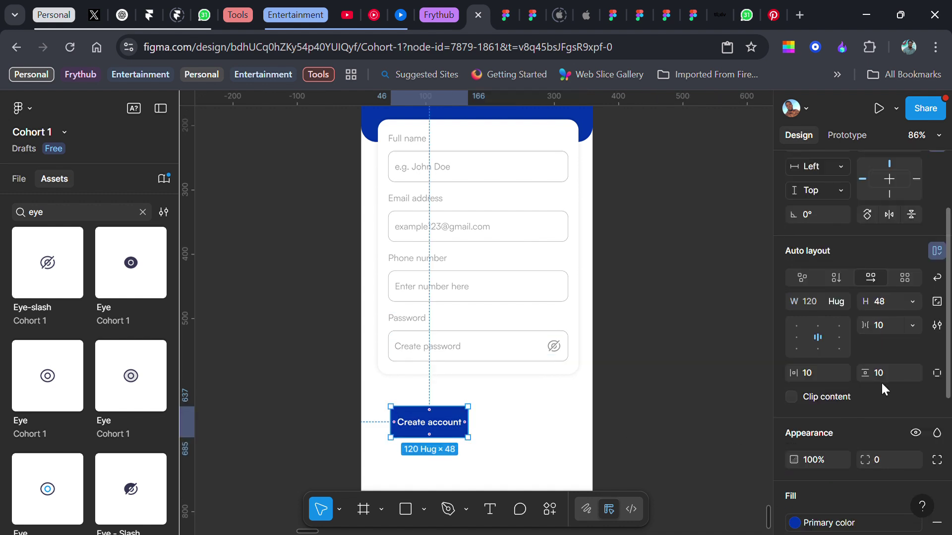
{"action": "type", "text": "10"}
{"action": "key", "text": "Return"}
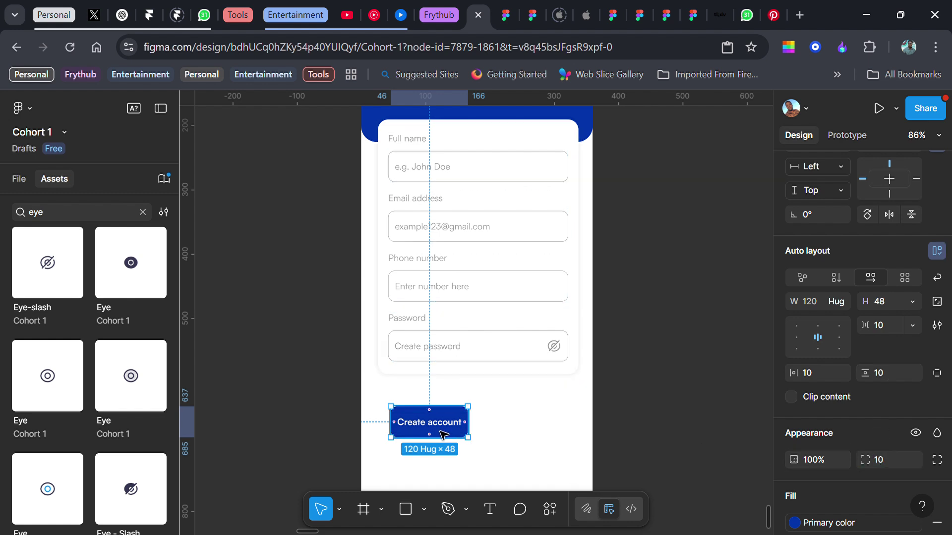
- Move the button into the form card below Password and make it fill the container width
{"action": "left_click_drag", "start_coordinate": [437, 423], "coordinate": [480, 375]}
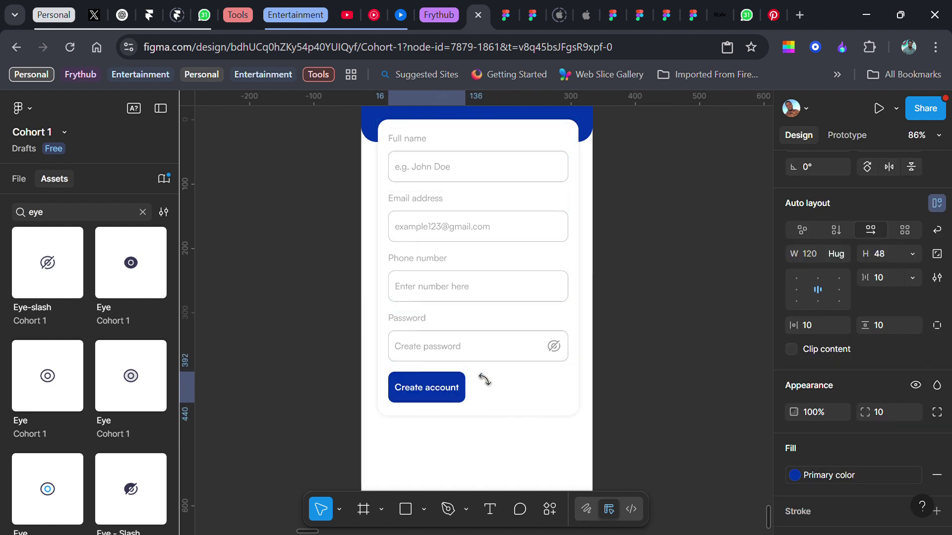
{"action": "left_click", "coordinate": [840, 251]}
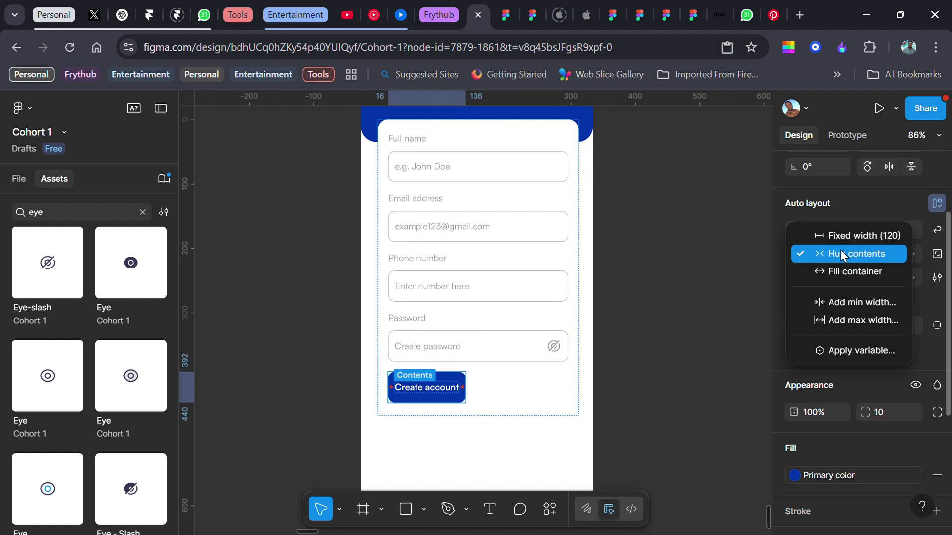
{"action": "left_click", "coordinate": [840, 271]}
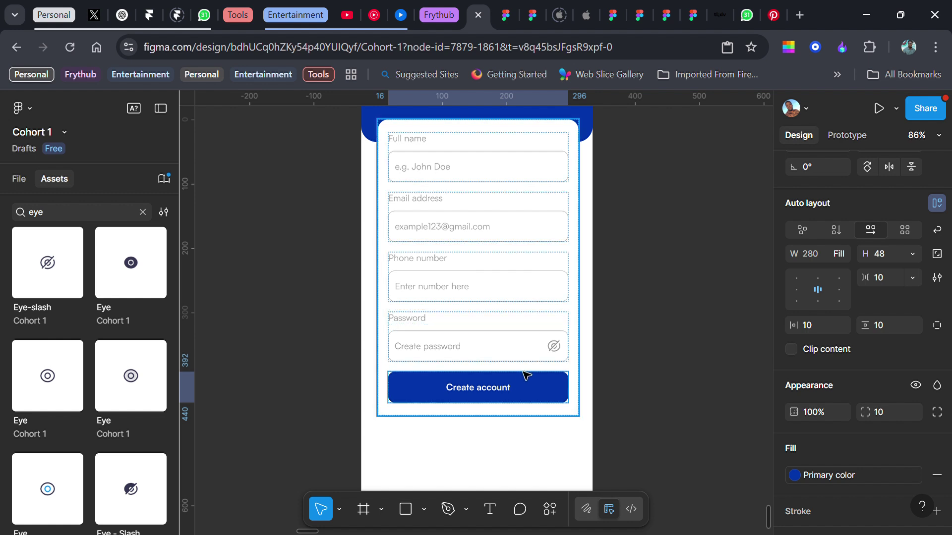
{"action": "scroll", "coordinate": [510, 427], "scroll_direction": "down", "scroll_amount": 3}
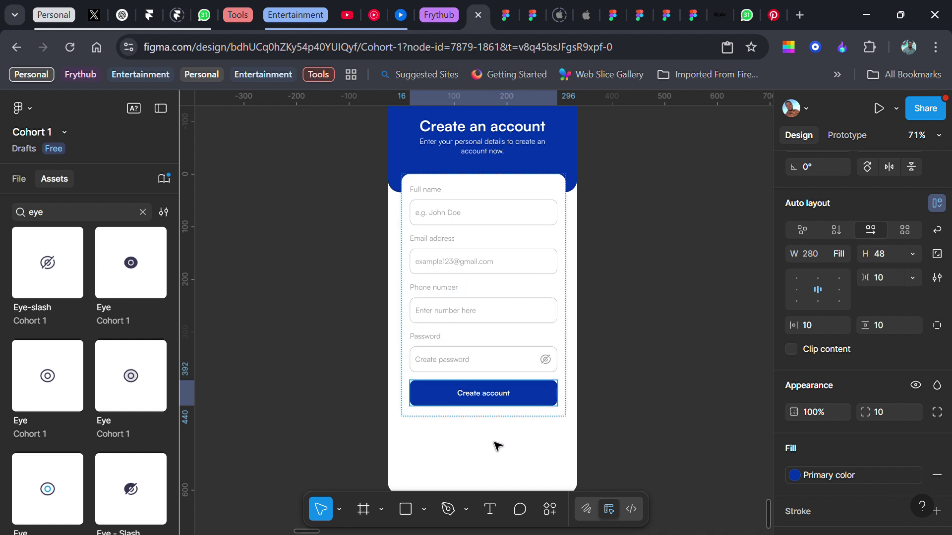
- Wrap the Password, Phone number, Email address and Full name fields in their own auto layout
{"action": "left_click", "coordinate": [475, 360]}
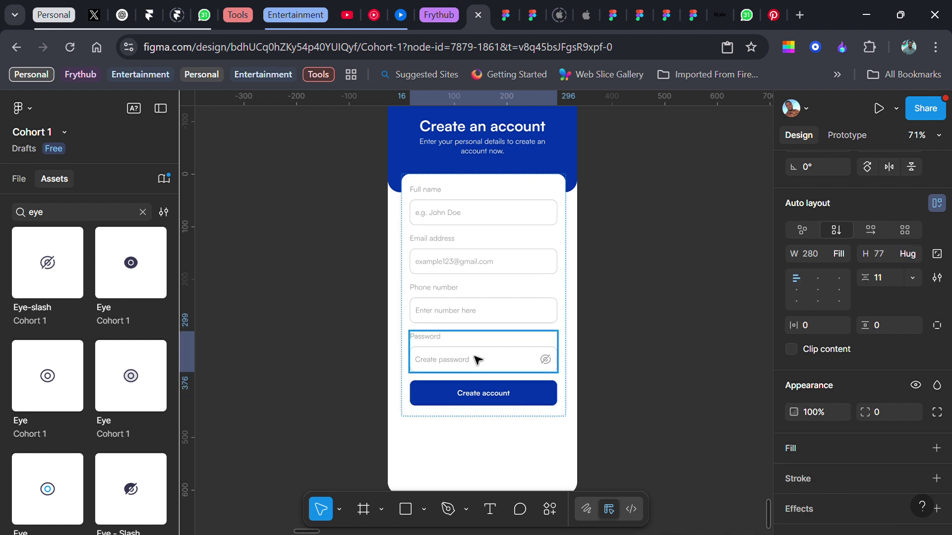
{"action": "left_click", "coordinate": [477, 300], "text": "shift"}
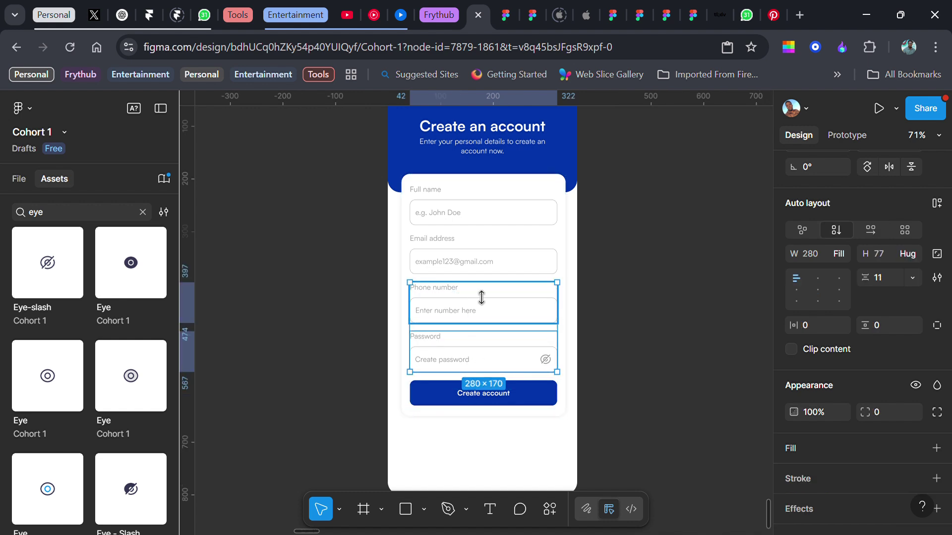
{"action": "left_click", "coordinate": [484, 254], "text": "shift"}
{"action": "left_click", "coordinate": [488, 224], "text": "shift"}
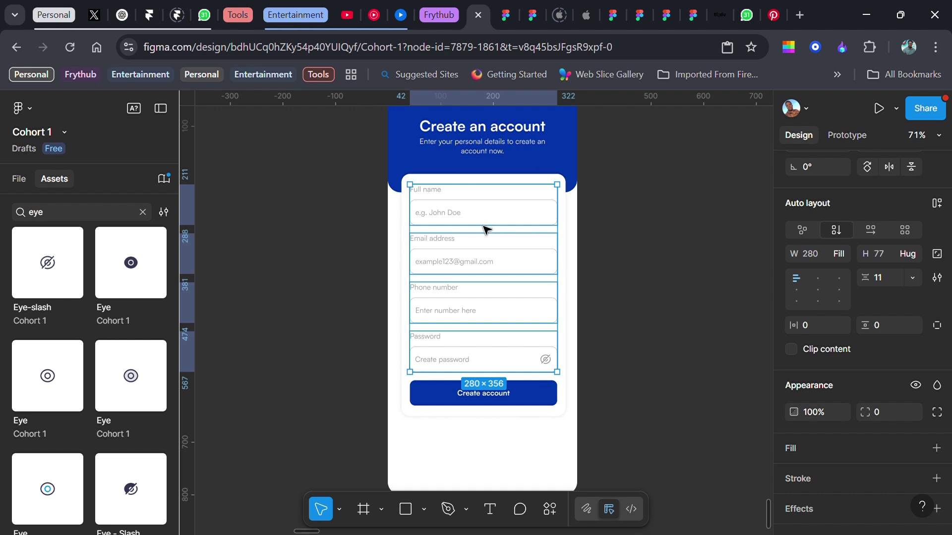
{"action": "key", "text": "shift+a"}
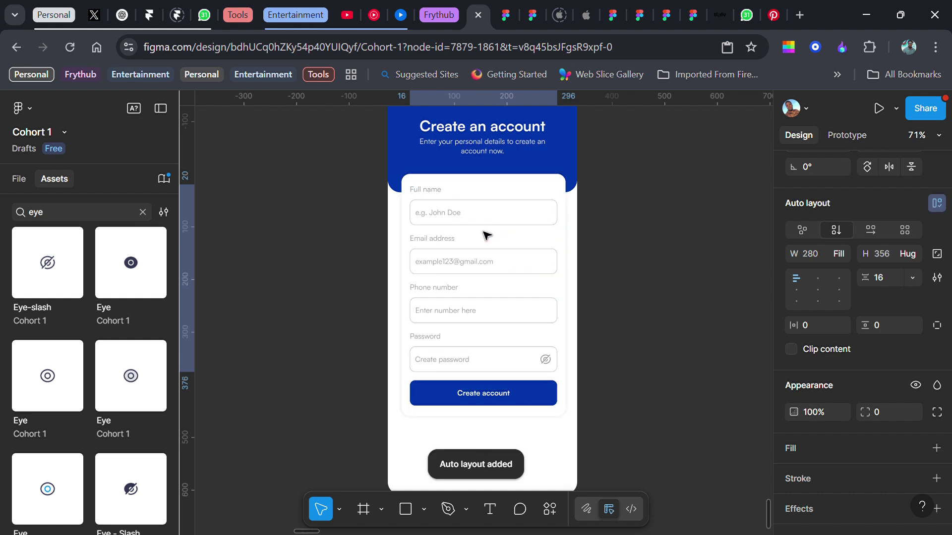
- Set a 56 px gap between the fields group and the Create account button
{"action": "left_click", "coordinate": [498, 179]}
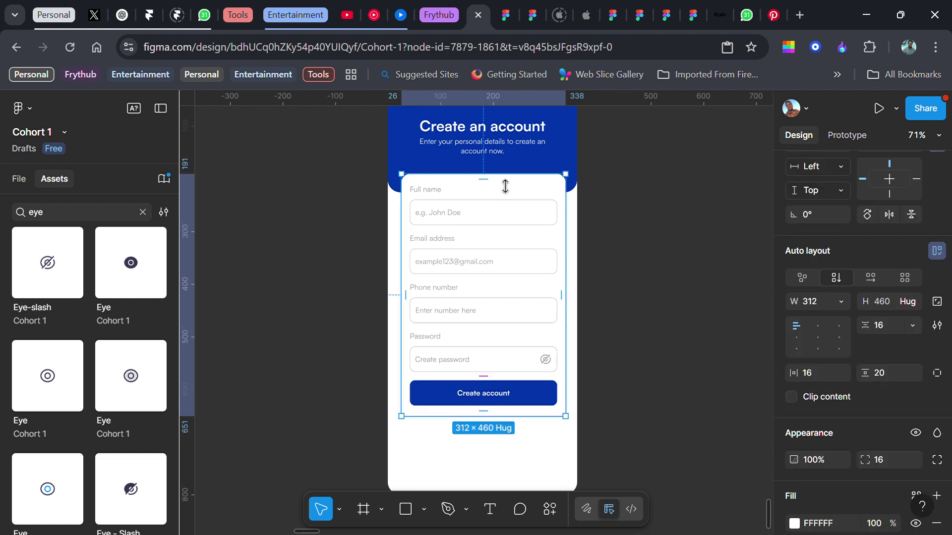
{"action": "left_click", "coordinate": [494, 386]}
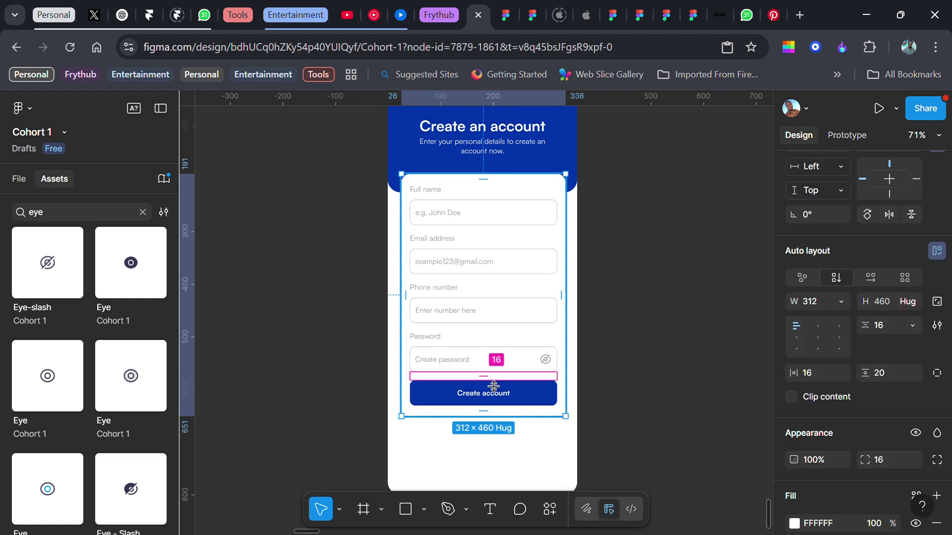
{"action": "type", "text": "5"}
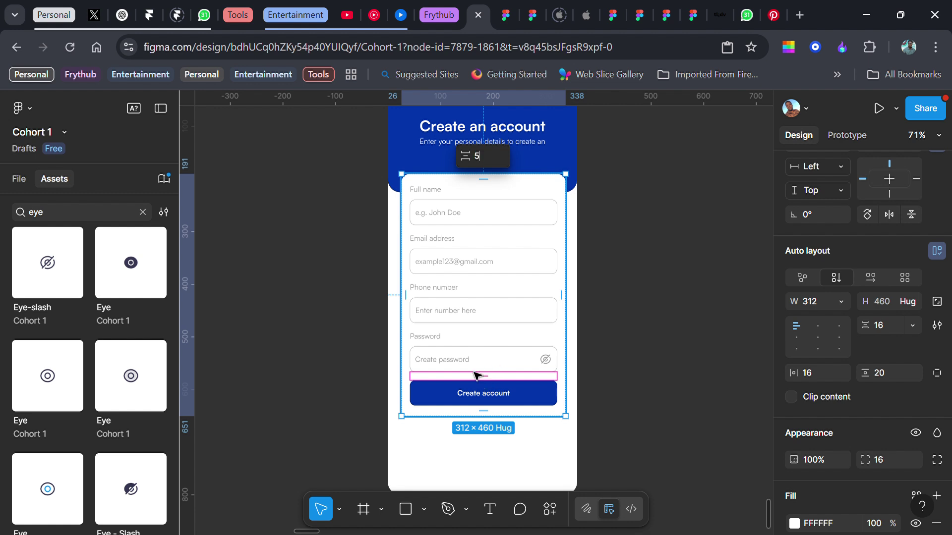
{"action": "type", "text": "6"}
{"action": "key", "text": "Return"}
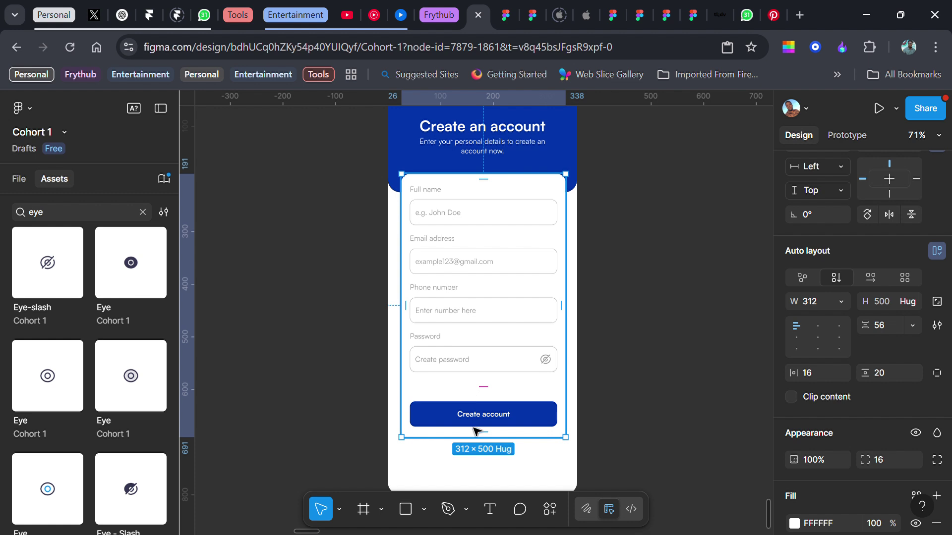
{"action": "scroll", "coordinate": [477, 432], "scroll_direction": "down", "scroll_amount": 1}
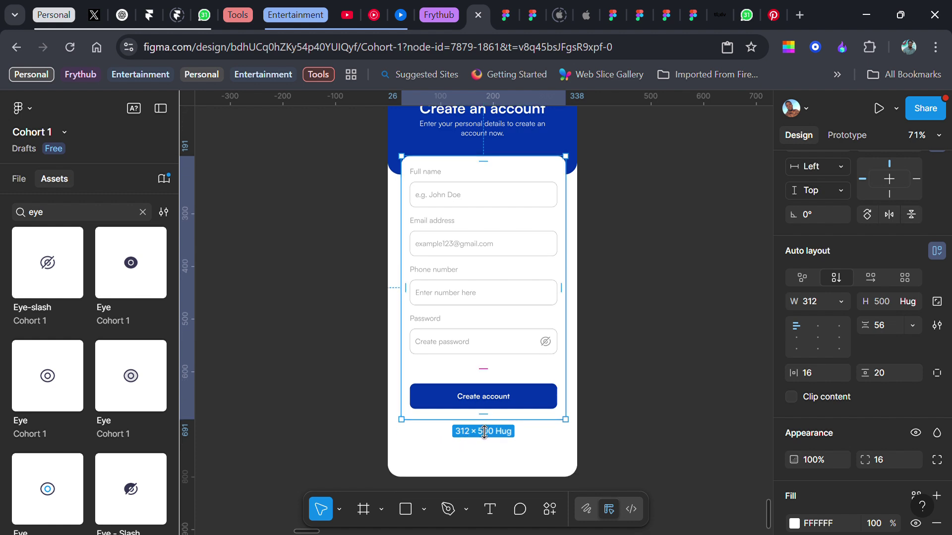
- Duplicate the Create account button and strip the copy's frame, leaving only its text
{"action": "scroll", "coordinate": [486, 433], "scroll_direction": "up", "scroll_amount": 3}
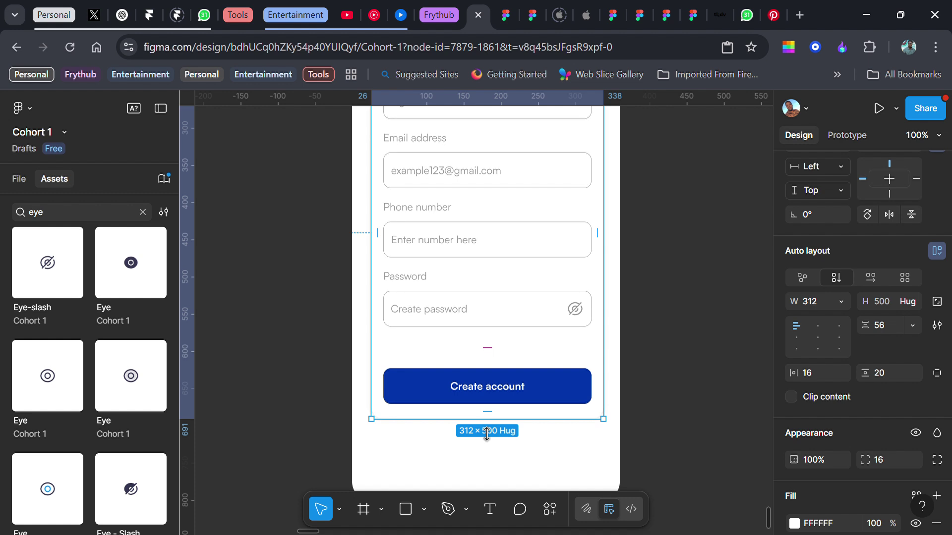
{"action": "scroll", "coordinate": [480, 423], "scroll_direction": "down", "scroll_amount": 1}
{"action": "left_click", "coordinate": [534, 357]}
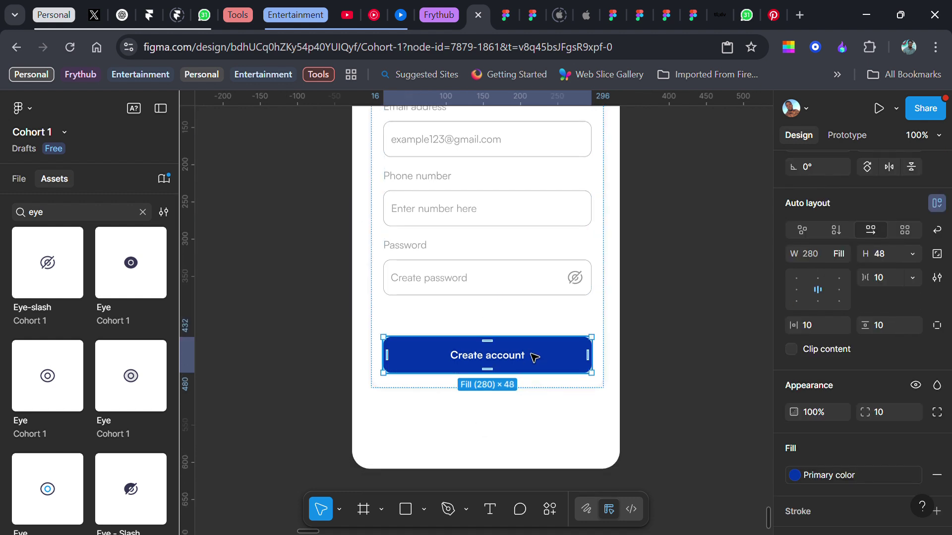
{"action": "key", "text": "ctrl+d"}
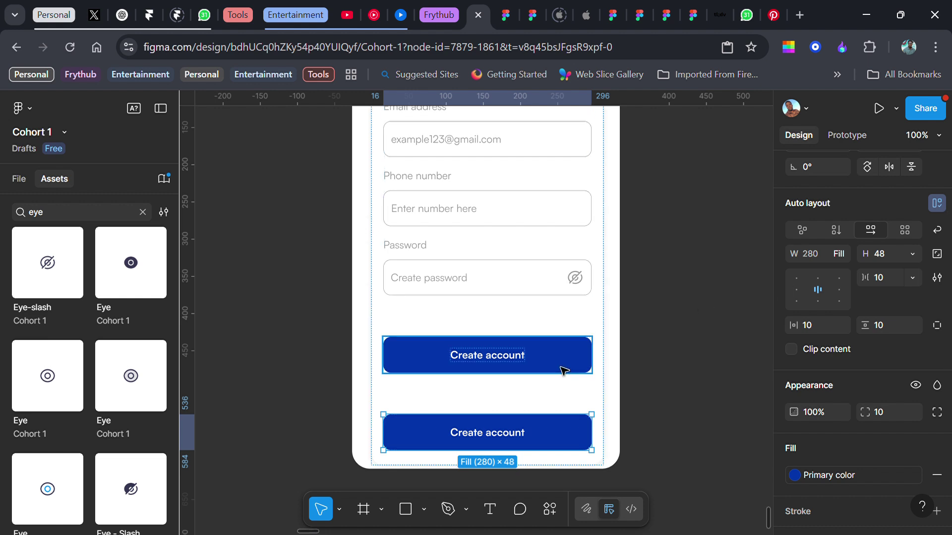
{"action": "key", "text": "ctrl+shift+g"}
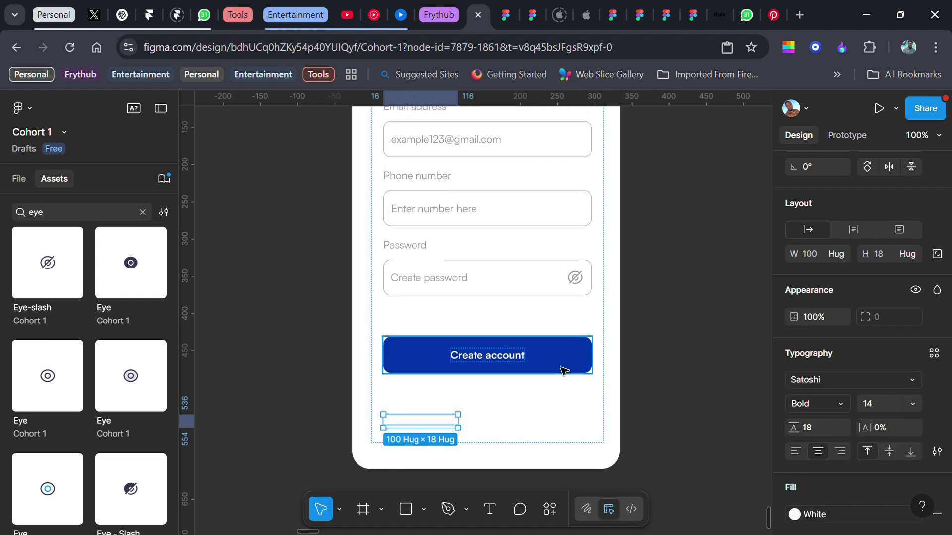
- Colour the copied text Grey and start retyping it as 'Already have an account? Log'
{"action": "scroll", "coordinate": [823, 397], "scroll_direction": "down", "scroll_amount": 3}
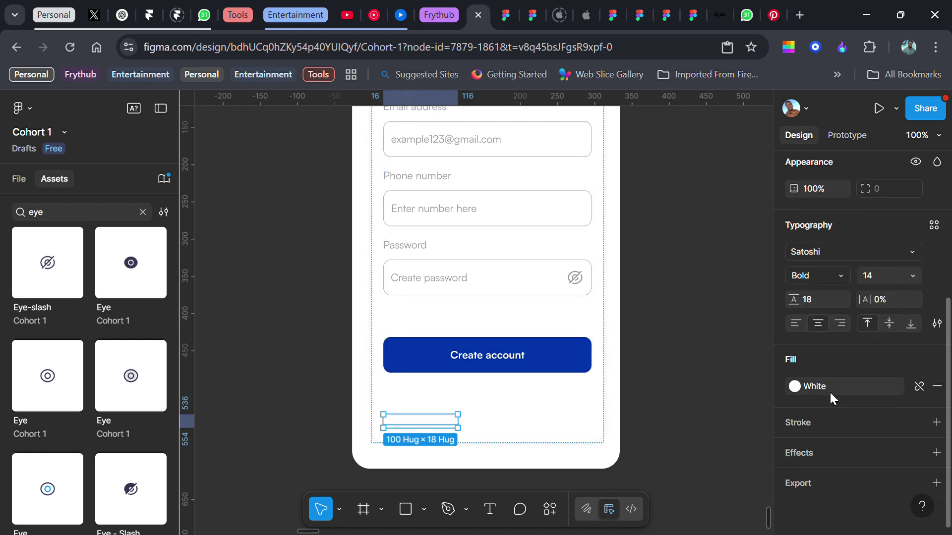
{"action": "left_click", "coordinate": [884, 385]}
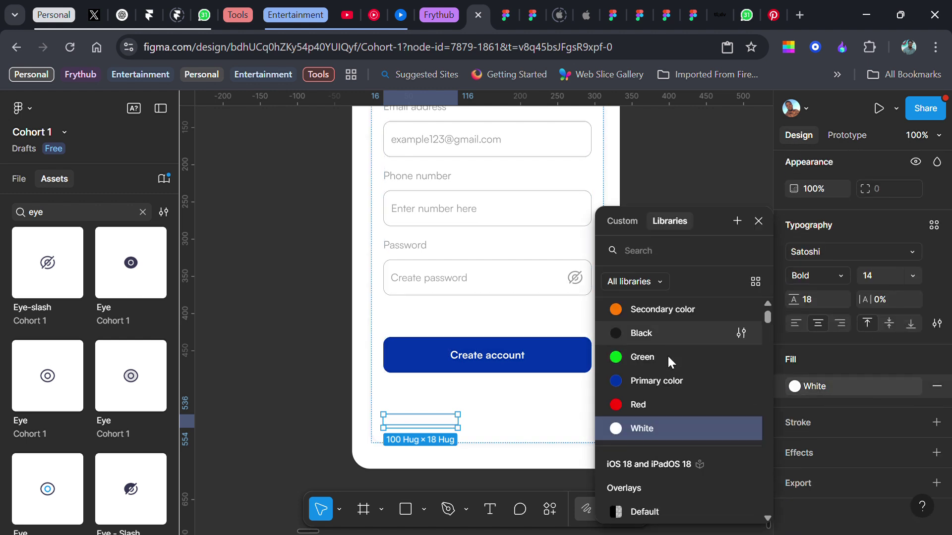
{"action": "scroll", "coordinate": [658, 329], "scroll_direction": "up", "scroll_amount": 2}
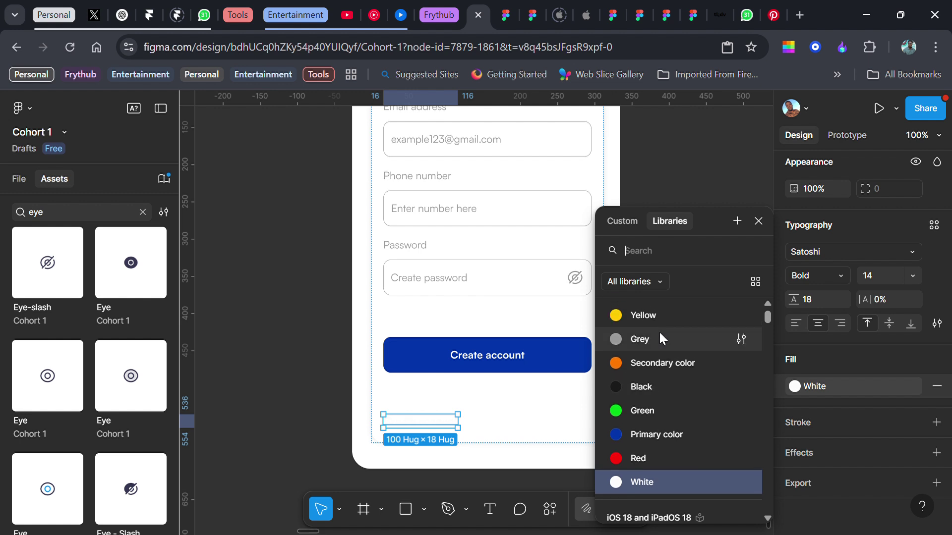
{"action": "left_click", "coordinate": [659, 332]}
{"action": "key", "text": "Return"}
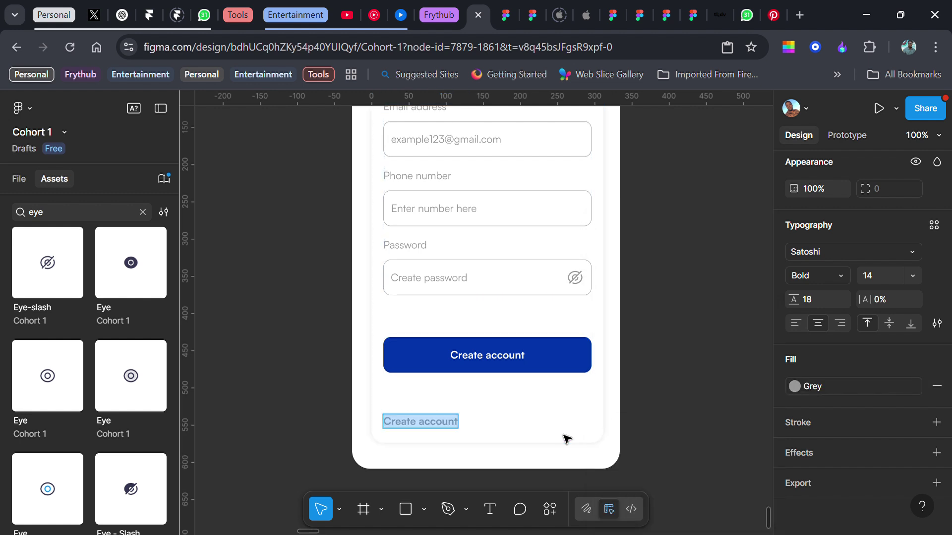
{"action": "type", "text": "Alr"}
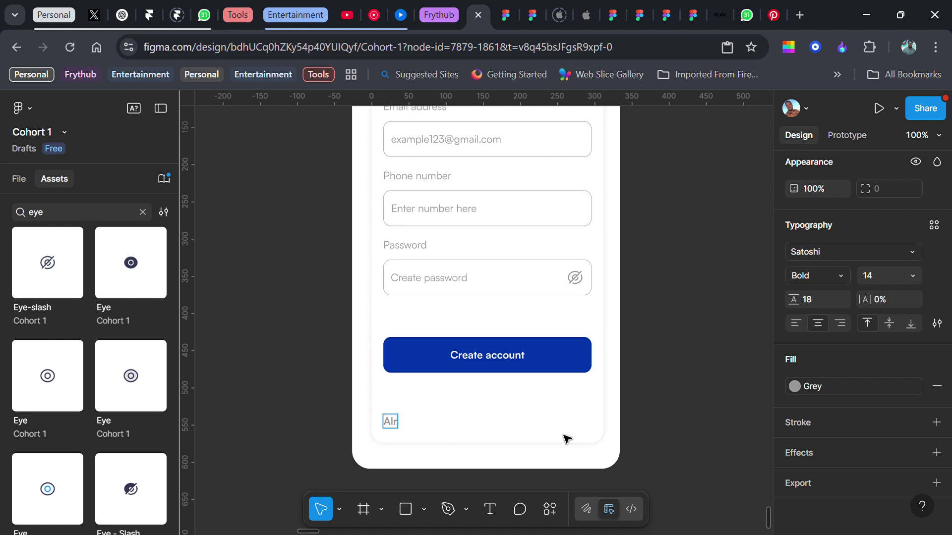
{"action": "type", "text": "eady have an account?"}
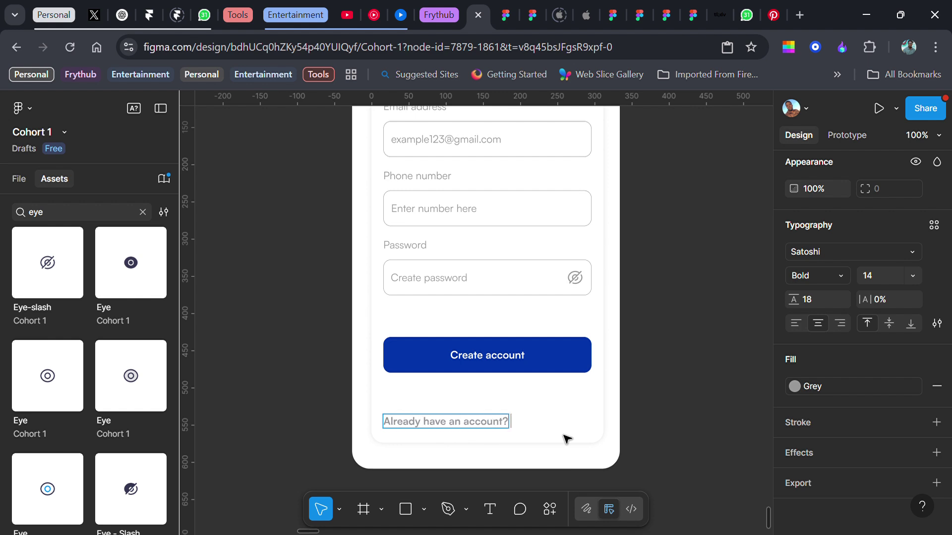
{"action": "type", "text": " Log"}
- Give the words 'Log In' the Primary color fill style
{"action": "key", "text": "shift+Left"}
{"action": "key", "text": "shift+Left"}
{"action": "key", "text": "shift+Left"}
{"action": "key", "text": "shift+Left"}
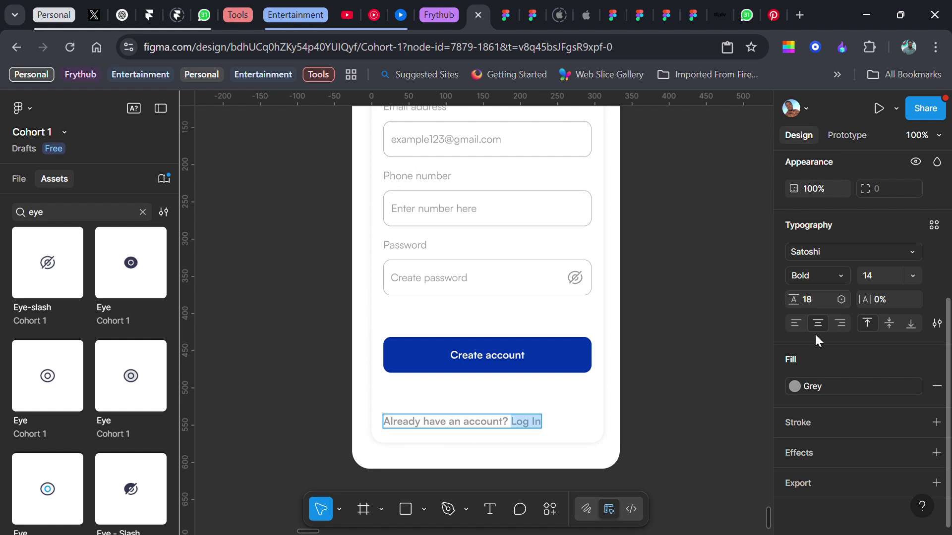
{"action": "left_click", "coordinate": [817, 382]}
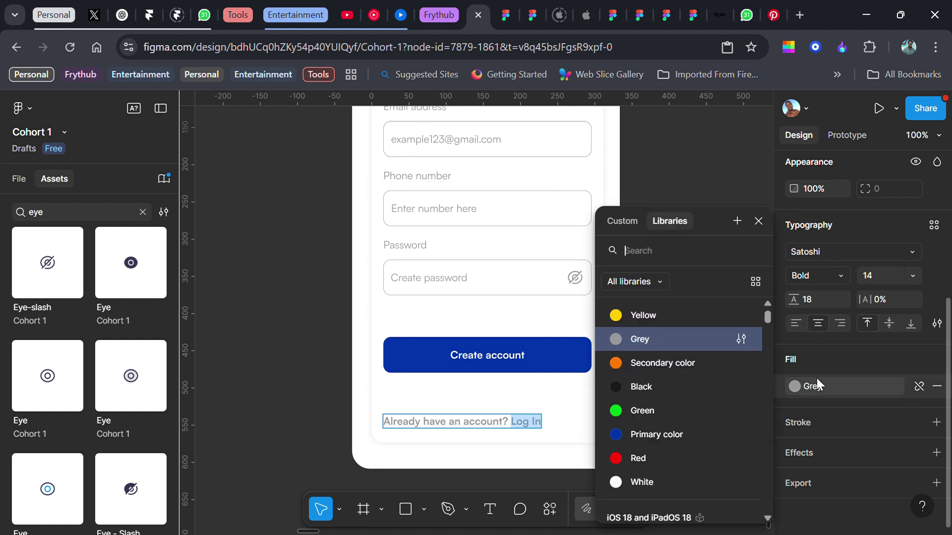
{"action": "left_click", "coordinate": [671, 434]}
- Set the 'Already have an account?' wording to Regular weight and finish editing the line
{"action": "left_click", "coordinate": [515, 431]}
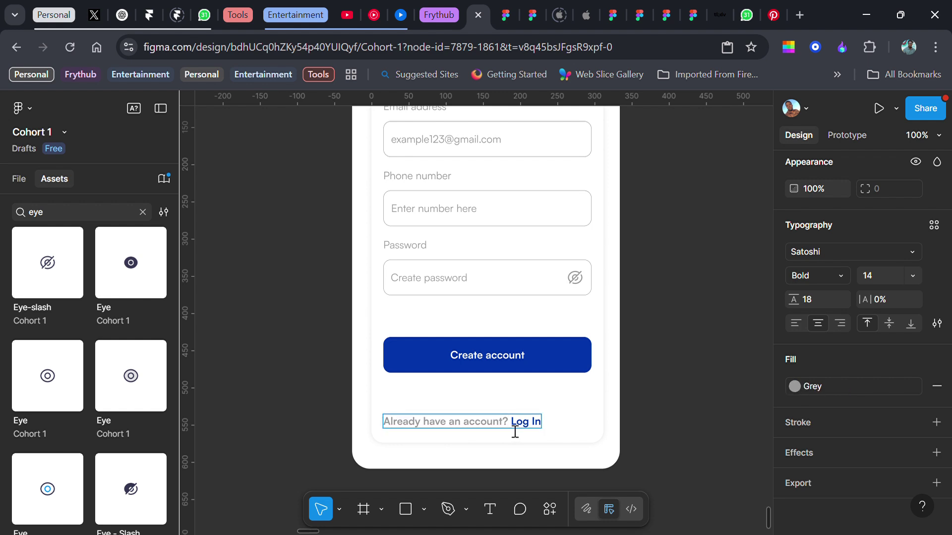
{"action": "key", "text": "shift+Home"}
{"action": "left_click", "coordinate": [804, 279]}
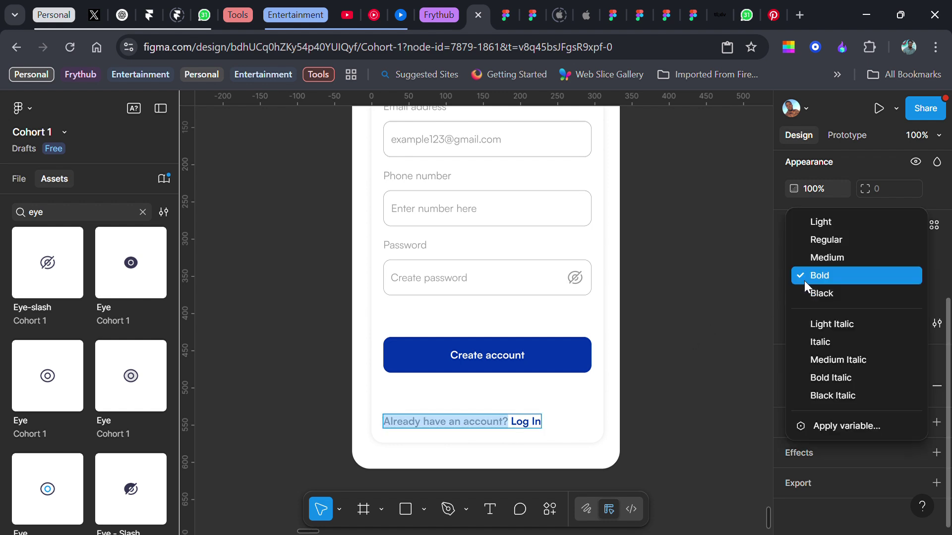
{"action": "left_click", "coordinate": [814, 241]}
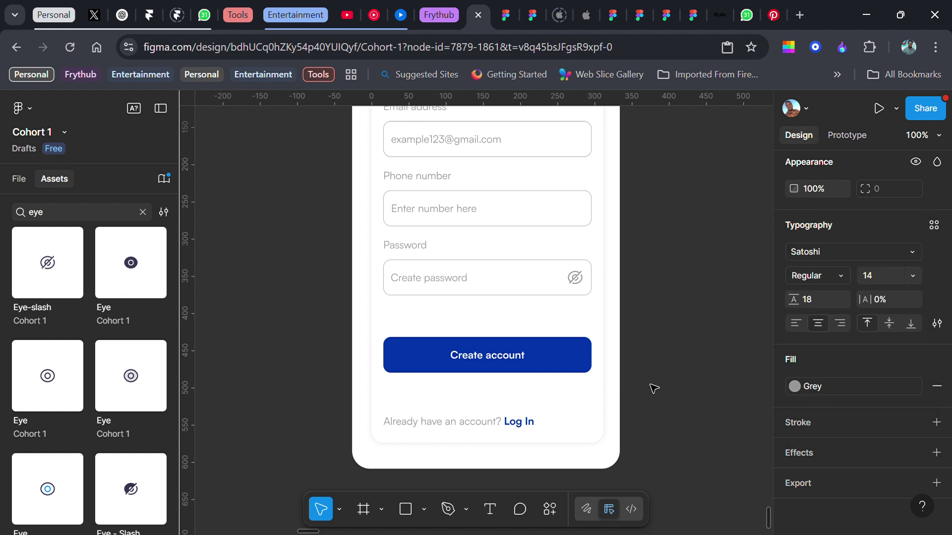
{"action": "key", "text": "Escape"}
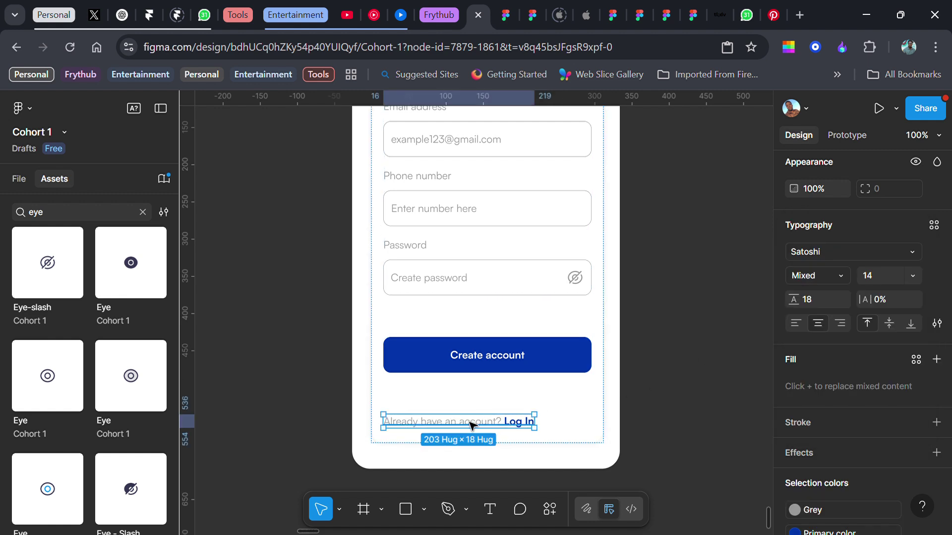
- Wrap the button and Log In line in a centre-aligned auto layout with a 20 gap
{"action": "left_click", "coordinate": [504, 362], "text": "shift"}
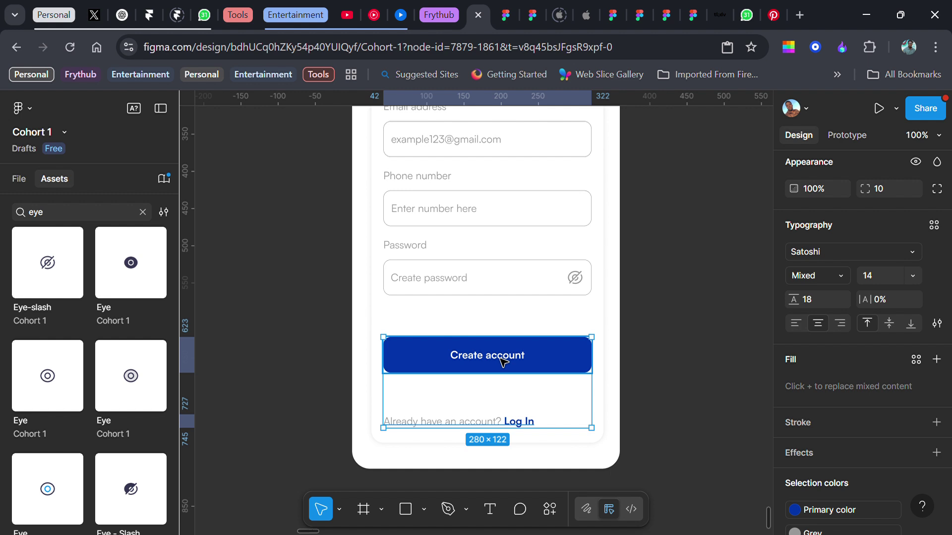
{"action": "scroll", "coordinate": [510, 365], "scroll_direction": "down", "scroll_amount": 3, "text": "ctrl"}
{"action": "scroll", "coordinate": [478, 240], "scroll_direction": "up", "scroll_amount": 1}
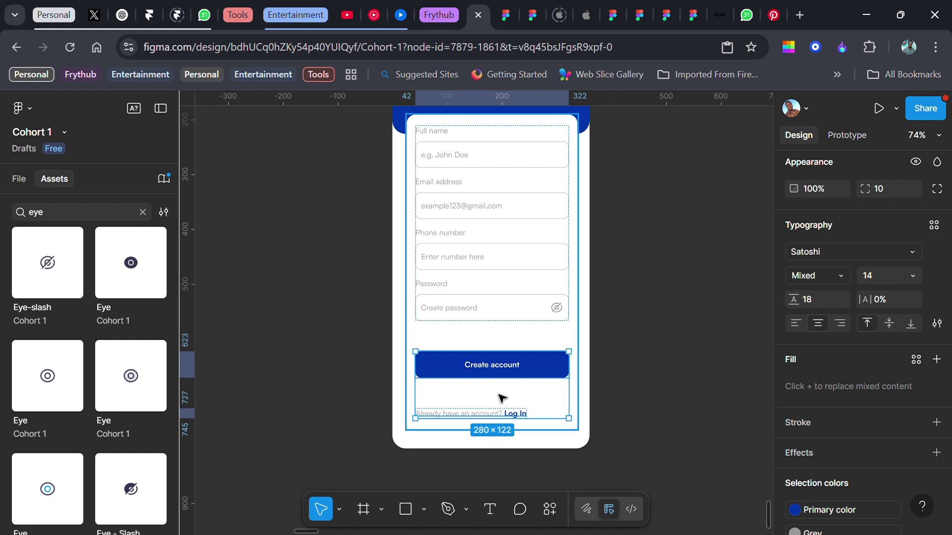
{"action": "key", "text": "shift+a"}
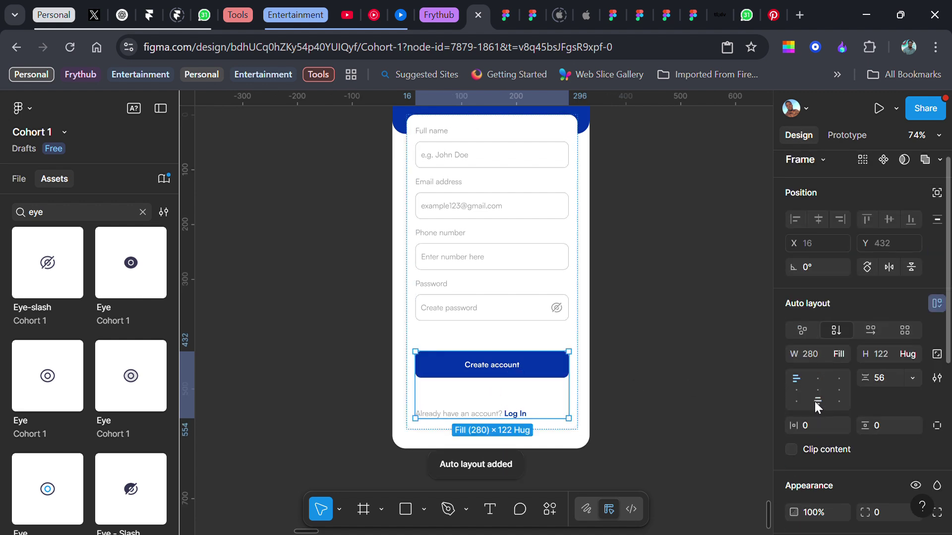
{"action": "left_click", "coordinate": [815, 389]}
{"action": "left_click", "coordinate": [882, 379]}
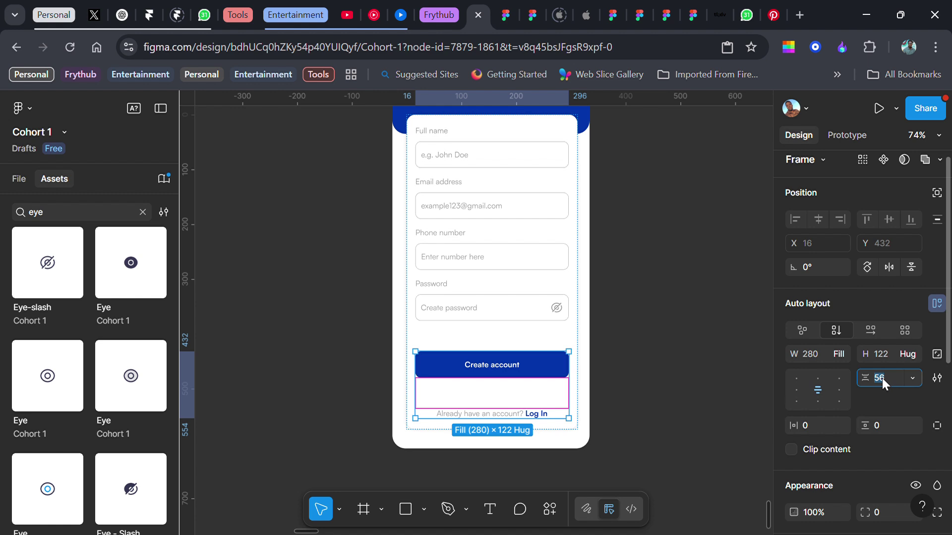
{"action": "type", "text": "20"}
{"action": "key", "text": "Return"}
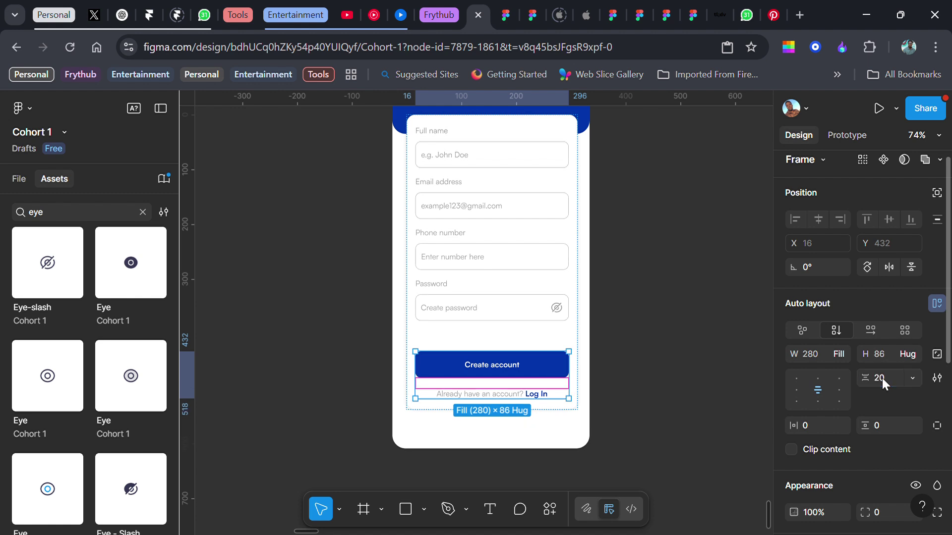
- Reduce the form frame's gap above the Create account button to 40
{"action": "left_click", "coordinate": [491, 347]}
{"action": "left_click", "coordinate": [506, 346]}
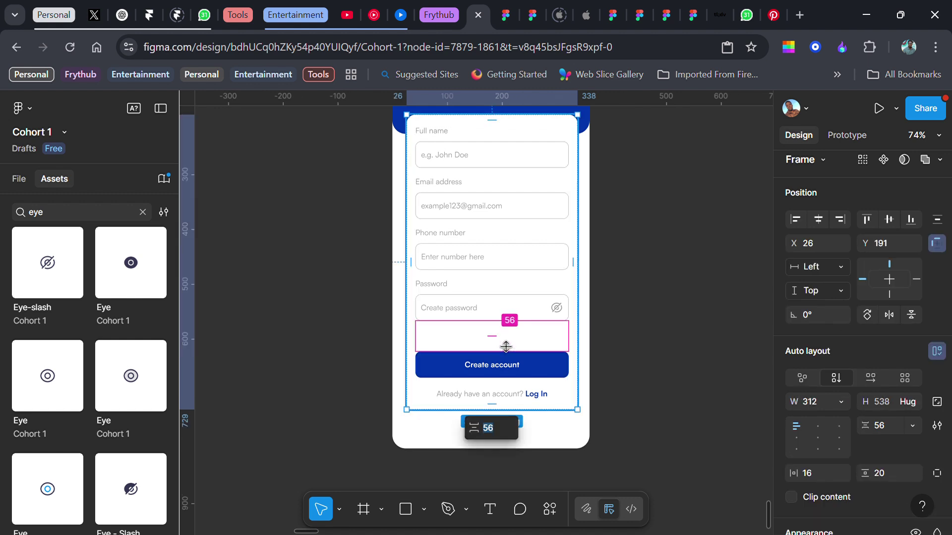
{"action": "type", "text": "40"}
{"action": "key", "text": "Return"}
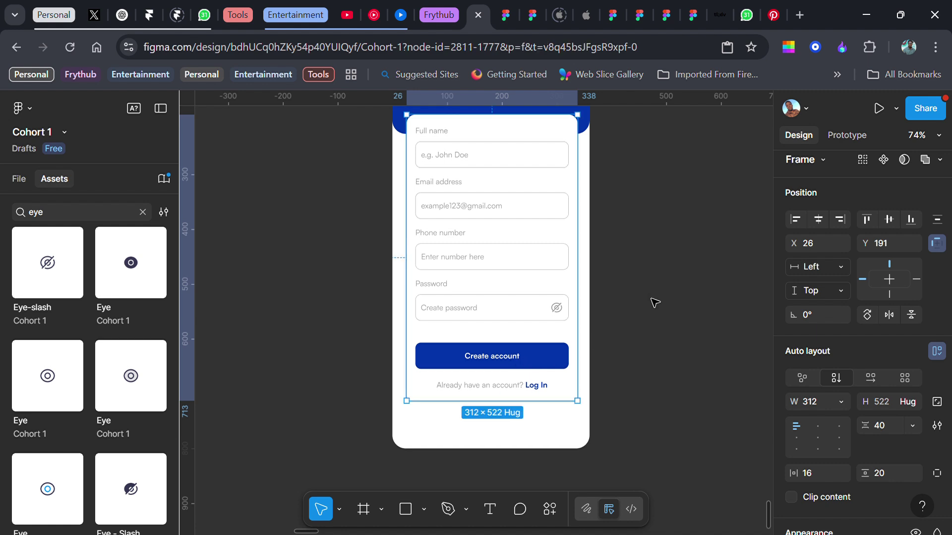
- Switch the Android Large - 36 status bar's Black colour to the White colour style
{"action": "scroll", "coordinate": [647, 332], "scroll_direction": "up", "scroll_amount": 3}
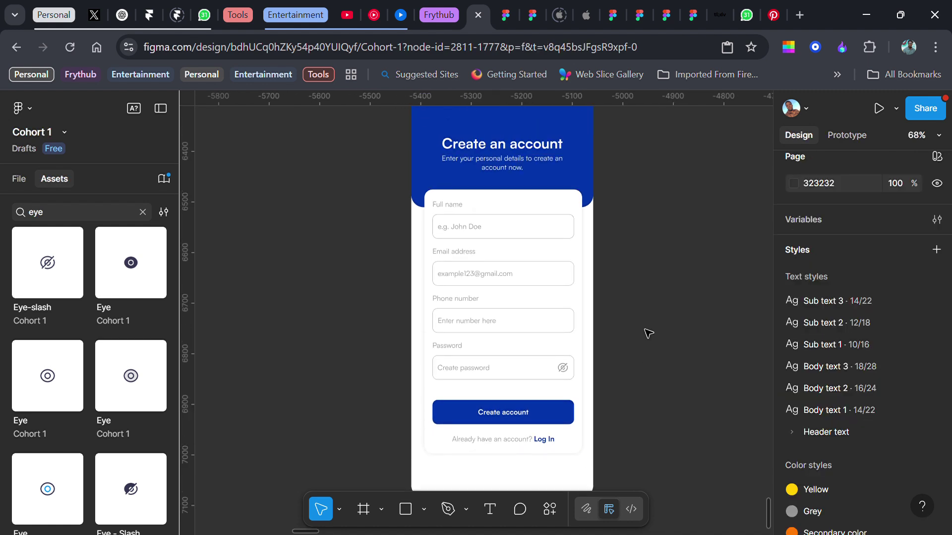
{"action": "scroll", "coordinate": [647, 332], "scroll_direction": "down", "scroll_amount": 2, "text": "ctrl"}
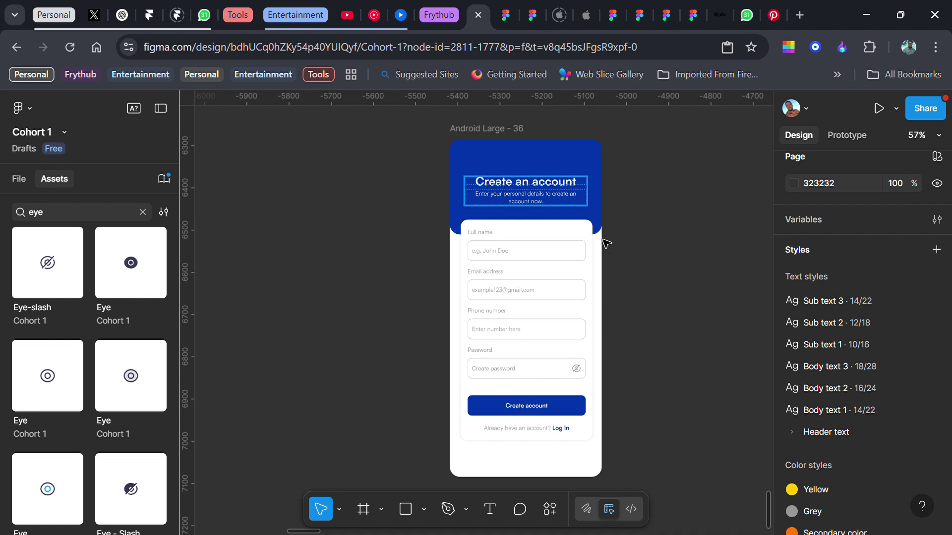
{"action": "scroll", "coordinate": [607, 298], "scroll_direction": "down", "scroll_amount": 3, "text": "ctrl"}
{"action": "scroll", "coordinate": [607, 303], "scroll_direction": "up", "scroll_amount": 2}
{"action": "scroll", "coordinate": [605, 306], "scroll_direction": "up", "scroll_amount": 8}
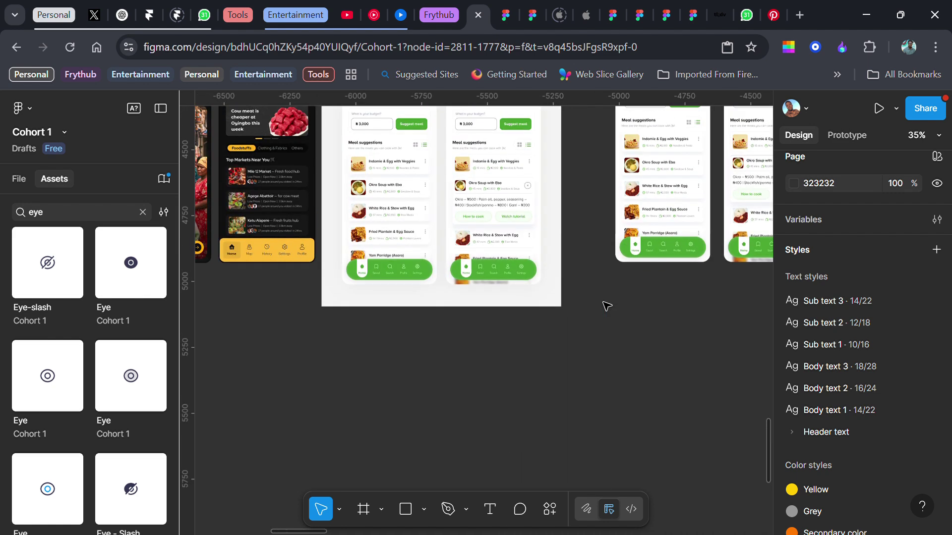
{"action": "left_click", "coordinate": [662, 163]}
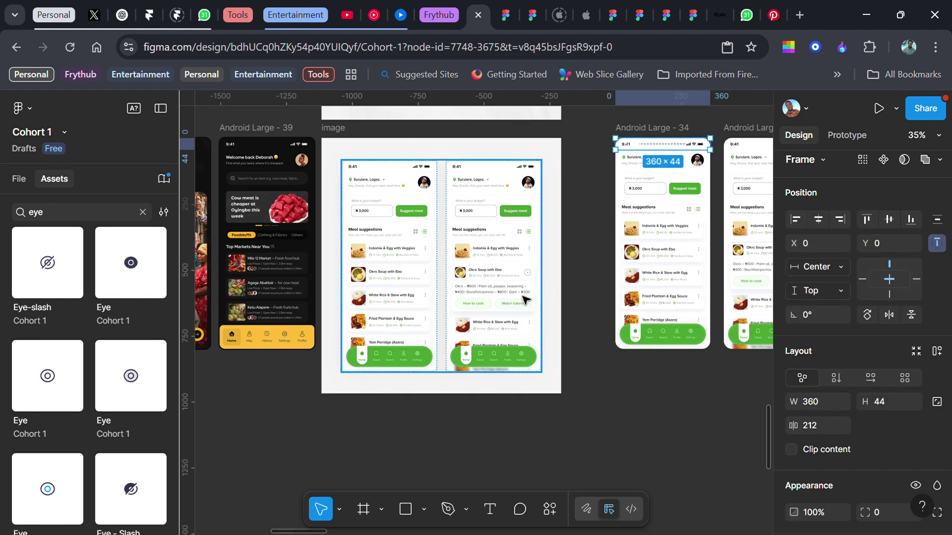
{"action": "scroll", "coordinate": [522, 300], "scroll_direction": "down", "scroll_amount": 4, "text": "ctrl"}
{"action": "scroll", "coordinate": [512, 307], "scroll_direction": "left", "scroll_amount": 5}
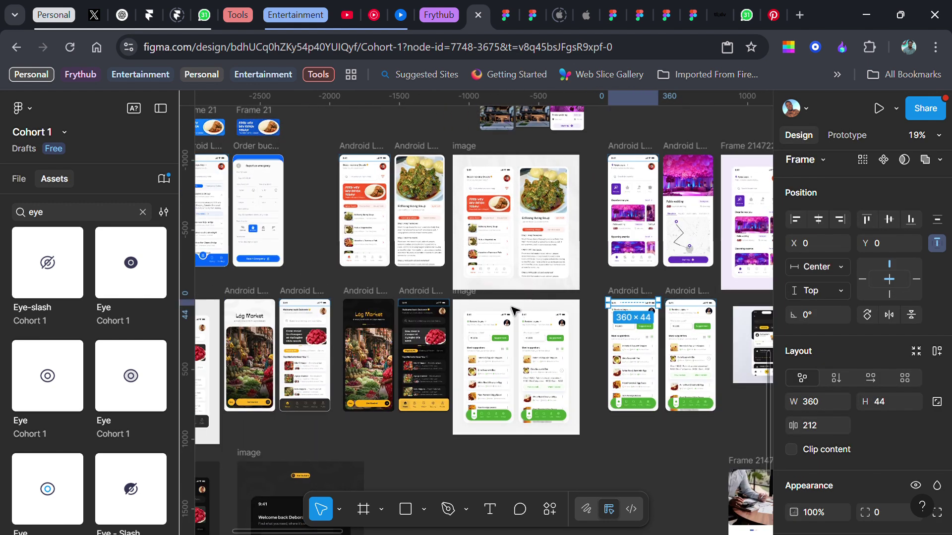
{"action": "scroll", "coordinate": [512, 307], "scroll_direction": "right", "scroll_amount": 5}
{"action": "scroll", "coordinate": [512, 307], "scroll_direction": "down", "scroll_amount": 8}
{"action": "scroll", "coordinate": [512, 307], "scroll_direction": "right", "scroll_amount": 1}
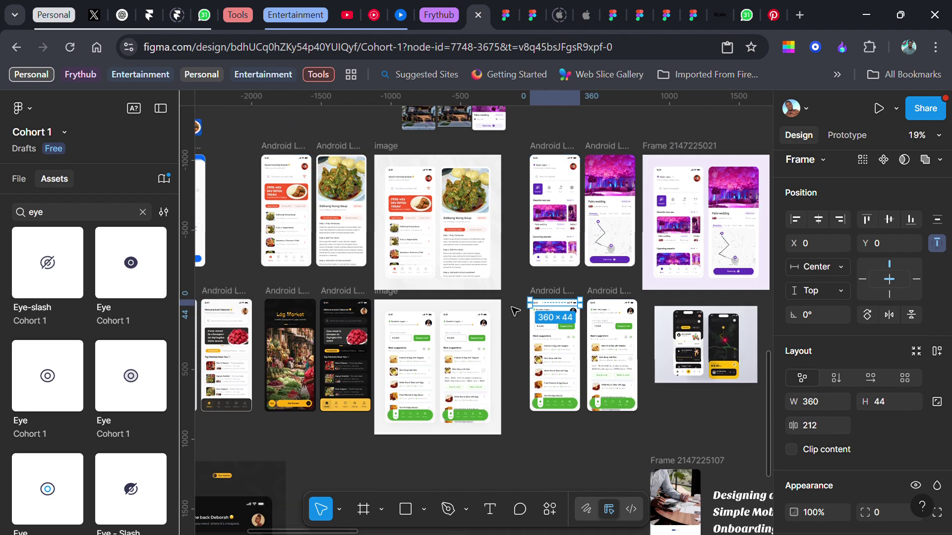
{"action": "left_click", "coordinate": [496, 204]}
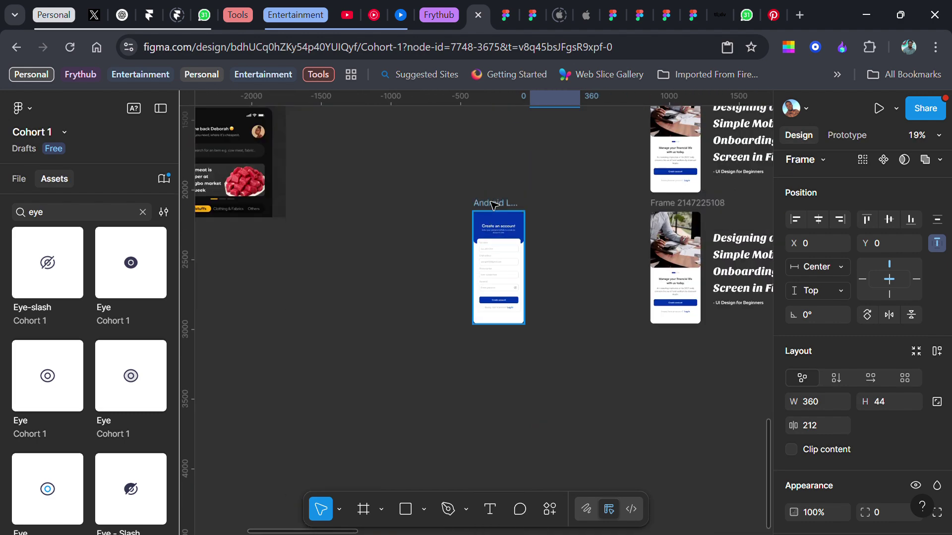
{"action": "key", "text": "shift+2"}
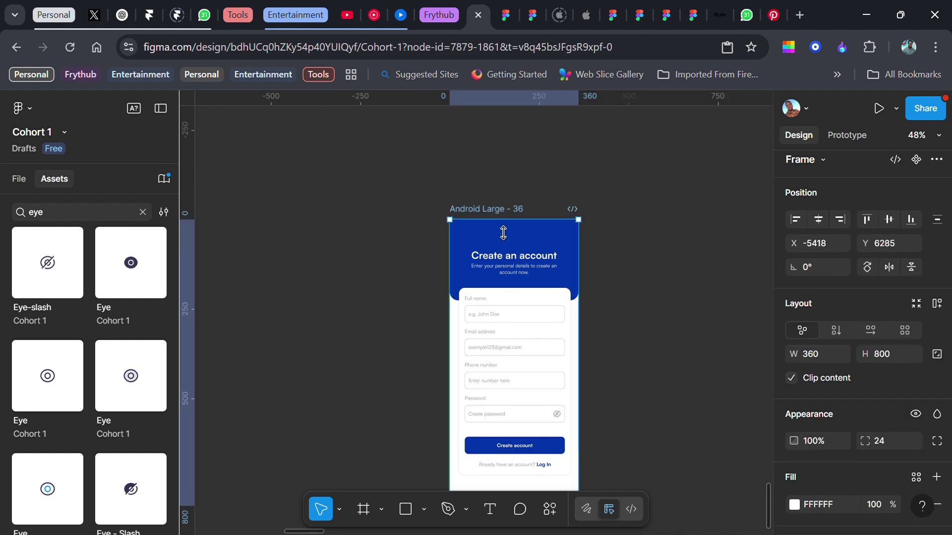
{"action": "left_click", "coordinate": [501, 226]}
{"action": "scroll", "coordinate": [892, 371], "scroll_direction": "down", "scroll_amount": 5}
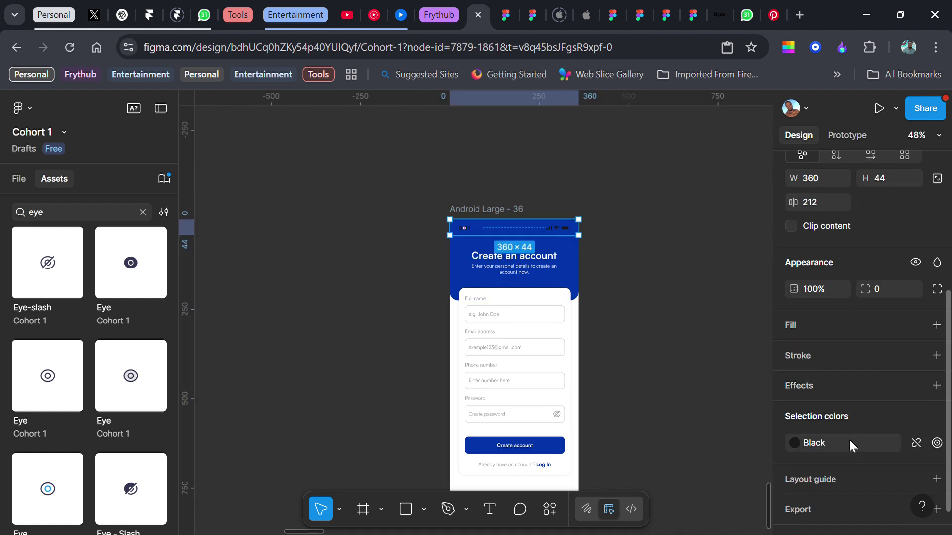
{"action": "left_click", "coordinate": [848, 442]}
{"action": "left_click", "coordinate": [644, 481]}
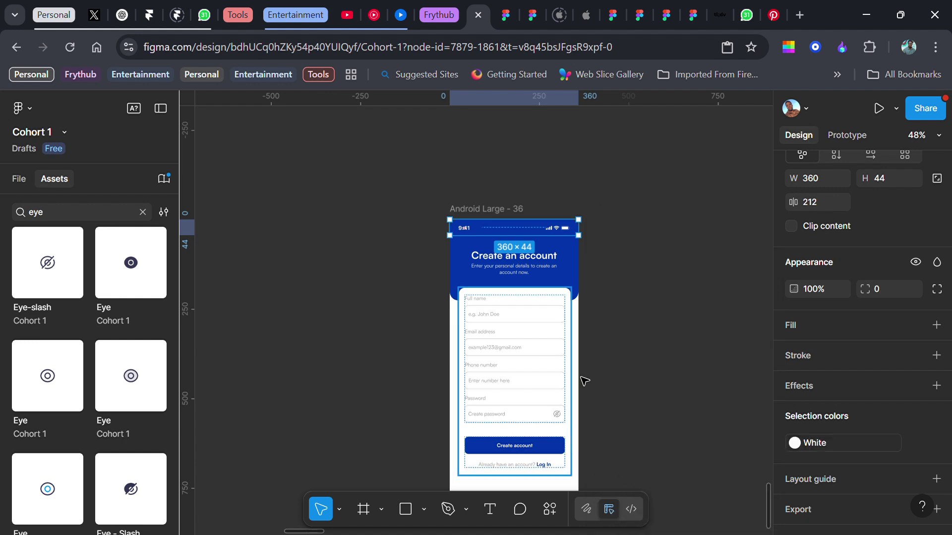
{"action": "left_click", "coordinate": [635, 315]}
{"action": "scroll", "coordinate": [636, 315], "scroll_direction": "down", "scroll_amount": 1}
- Set the auto layout gap between the header text and the white form card to 24
{"action": "scroll", "coordinate": [636, 314], "scroll_direction": "up", "scroll_amount": 3, "text": "ctrl"}
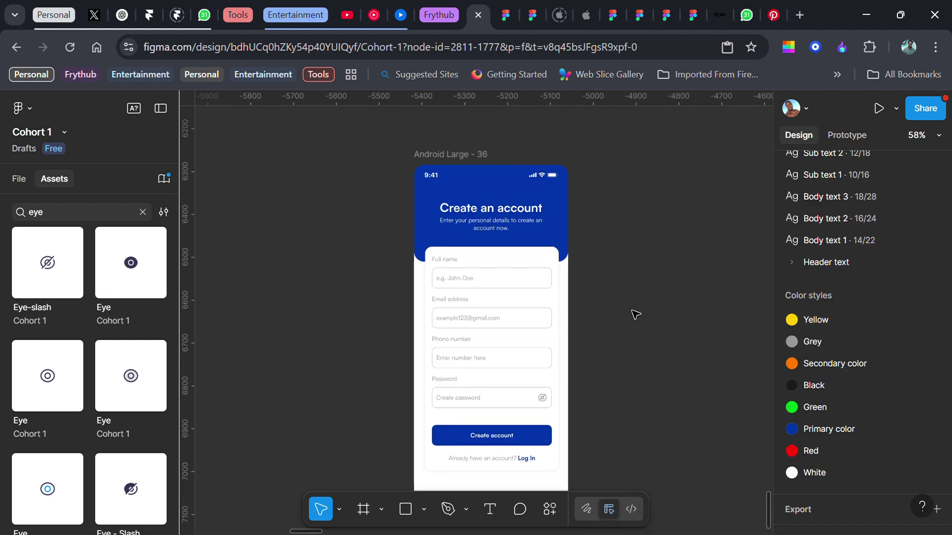
{"action": "scroll", "coordinate": [636, 315], "scroll_direction": "down", "scroll_amount": 2}
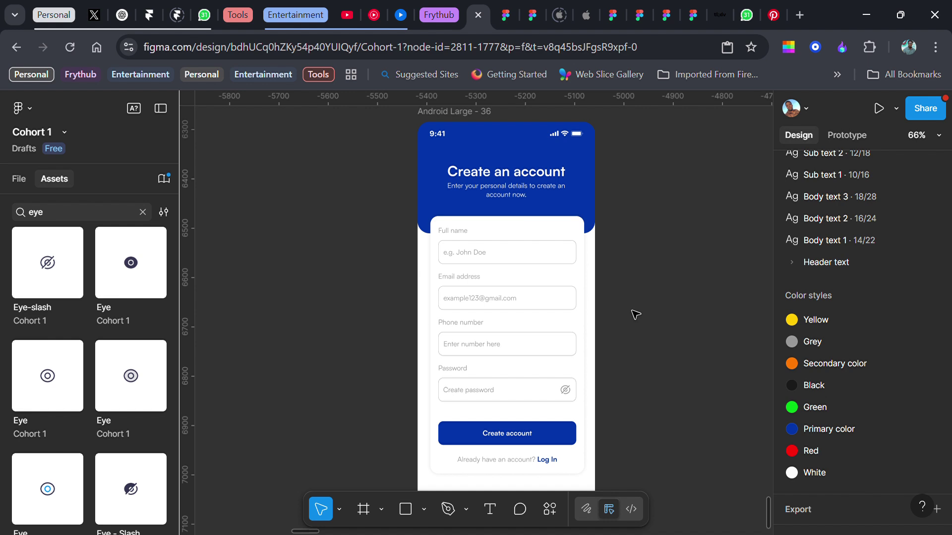
{"action": "scroll", "coordinate": [636, 313], "scroll_direction": "down", "scroll_amount": 1, "text": "ctrl"}
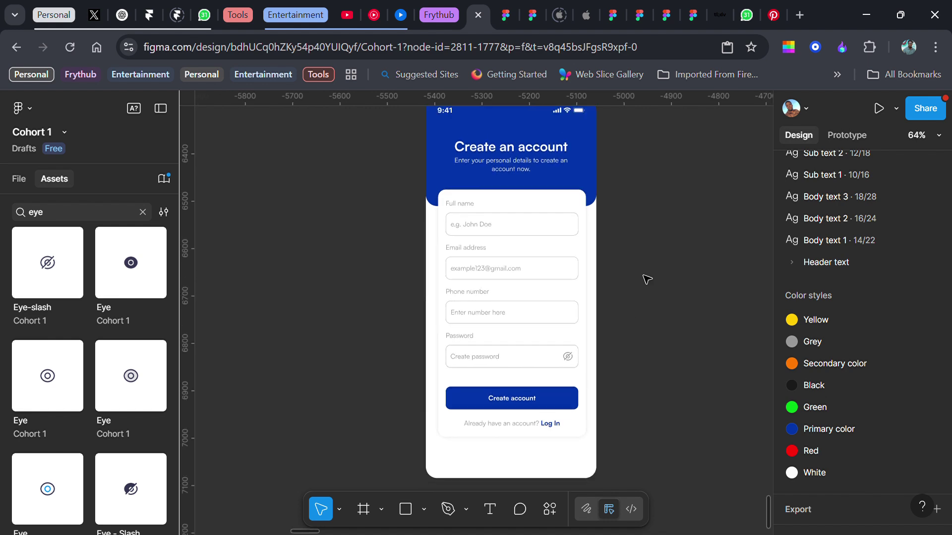
{"action": "left_click", "coordinate": [539, 214]}
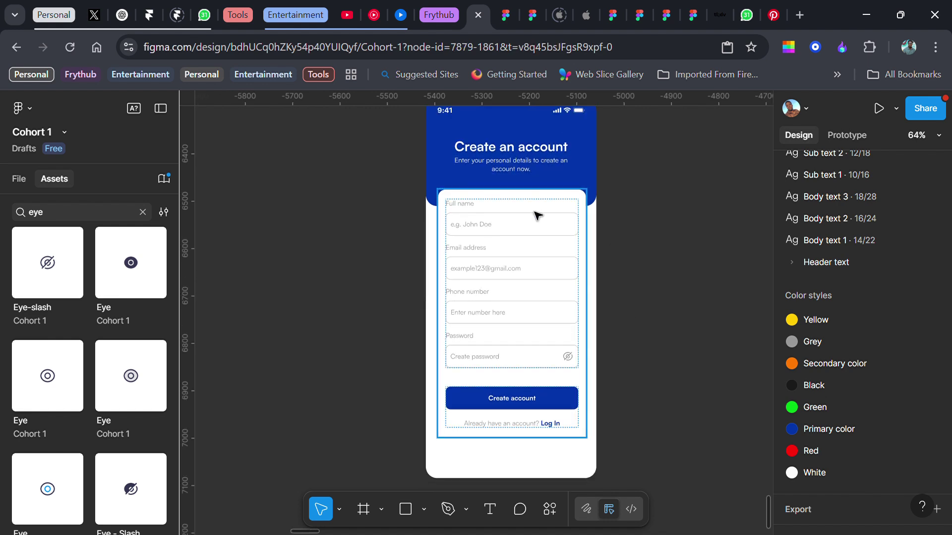
{"action": "left_click", "coordinate": [542, 158], "text": "shift"}
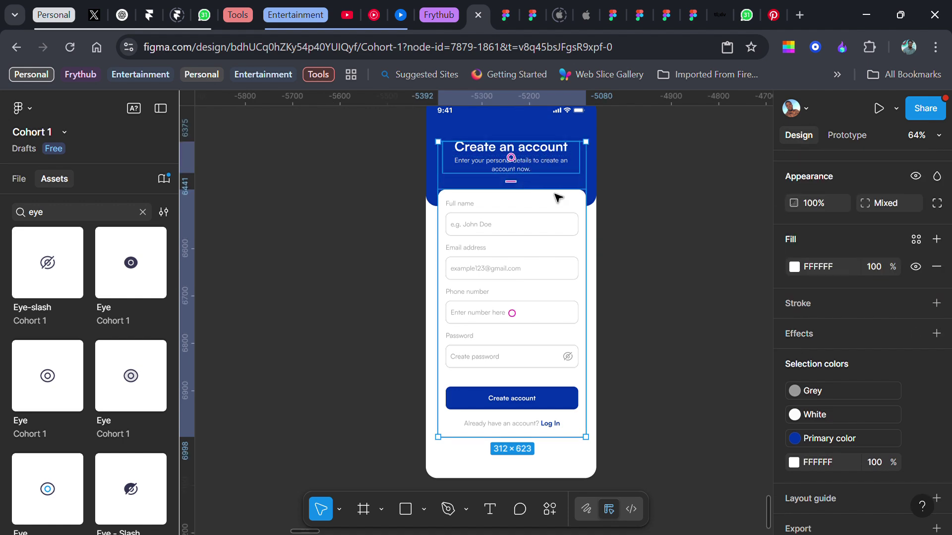
{"action": "scroll", "coordinate": [840, 321], "scroll_direction": "up", "scroll_amount": 6}
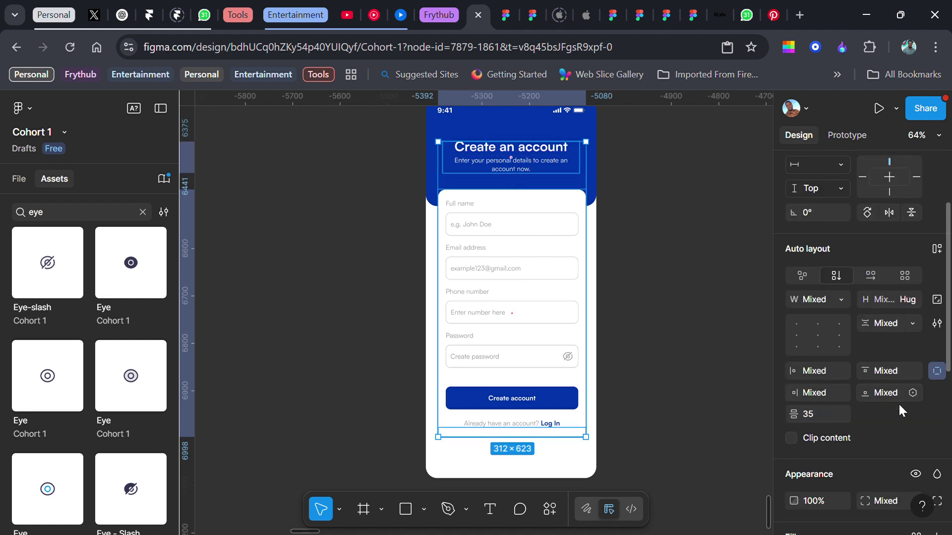
{"action": "left_click", "coordinate": [812, 410]}
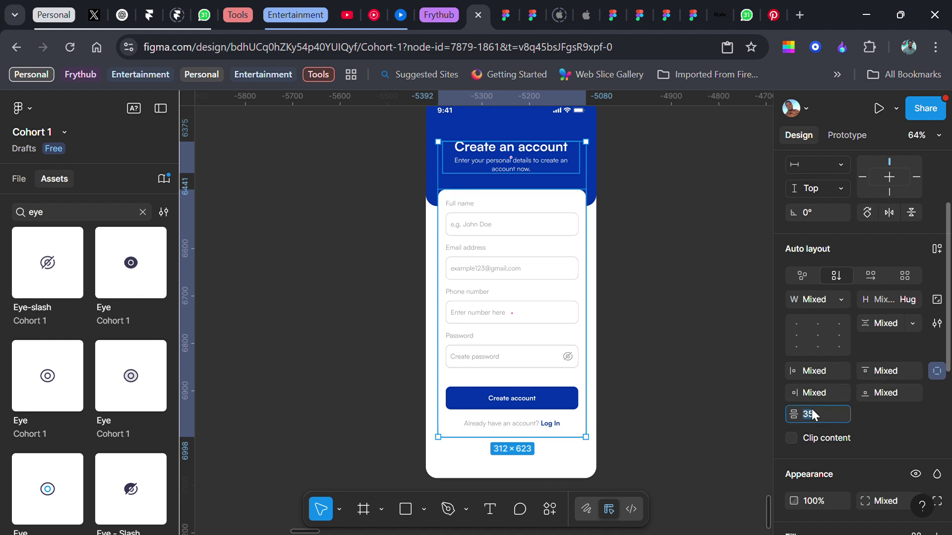
{"action": "type", "text": "32"}
{"action": "key", "text": "Return"}
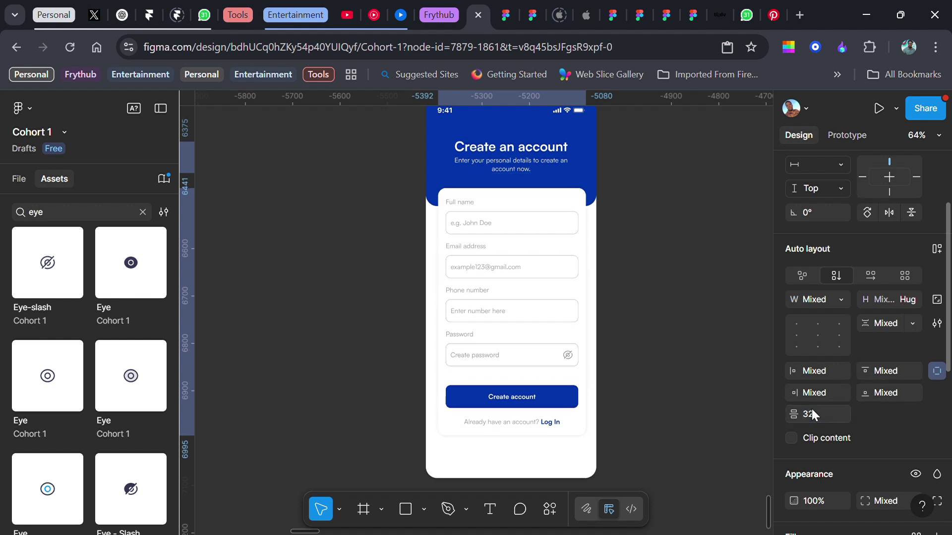
{"action": "left_click", "coordinate": [811, 409]}
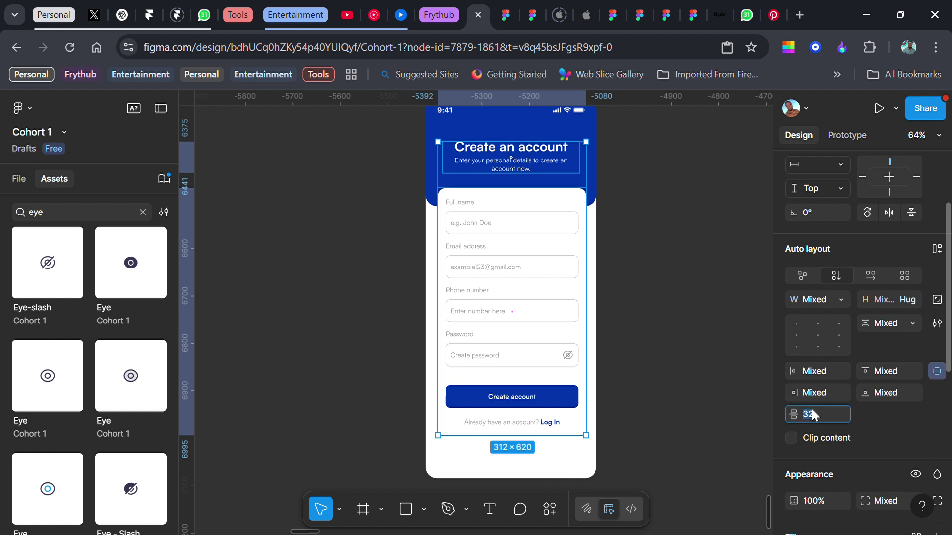
{"action": "type", "text": "24"}
{"action": "key", "text": "Return"}
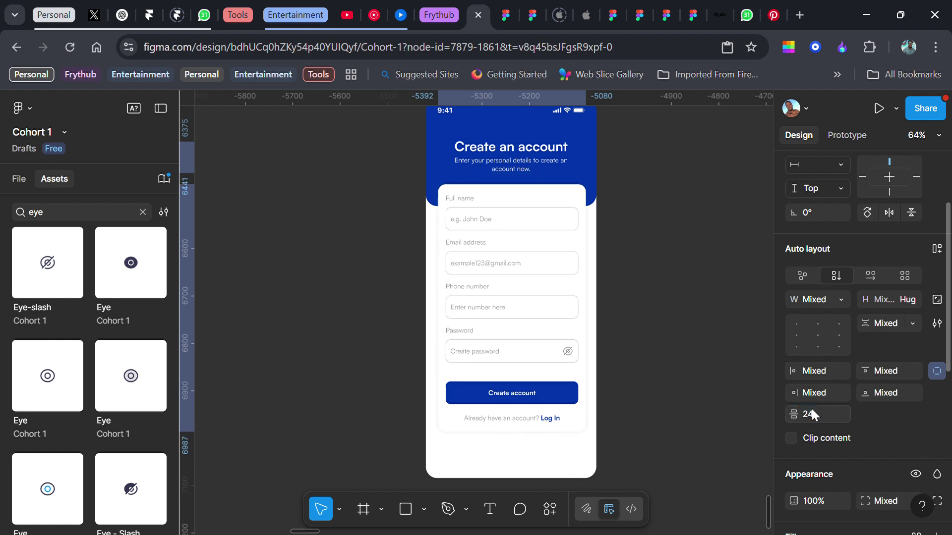
{"action": "left_click", "coordinate": [662, 267]}
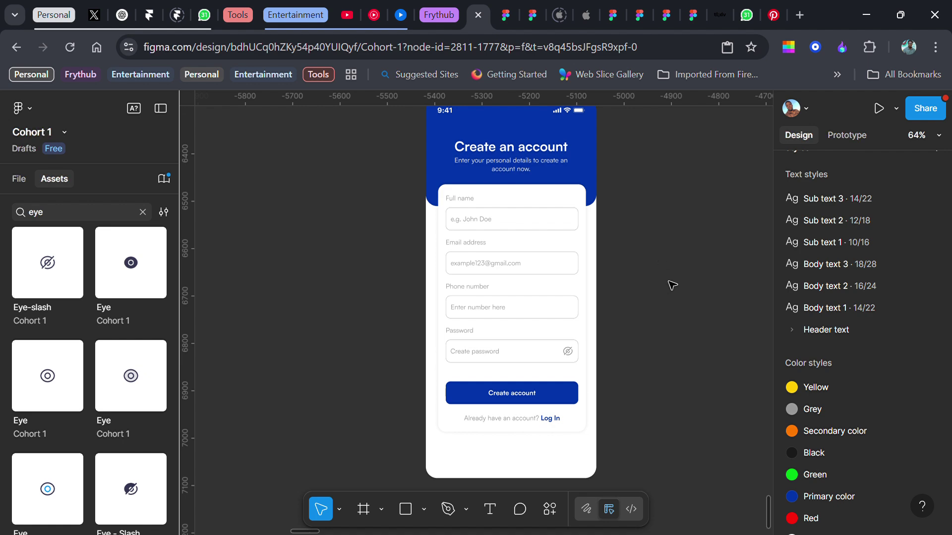
- Give the white form card a bottom padding of 40
{"action": "scroll", "coordinate": [672, 285], "scroll_direction": "down", "scroll_amount": 1}
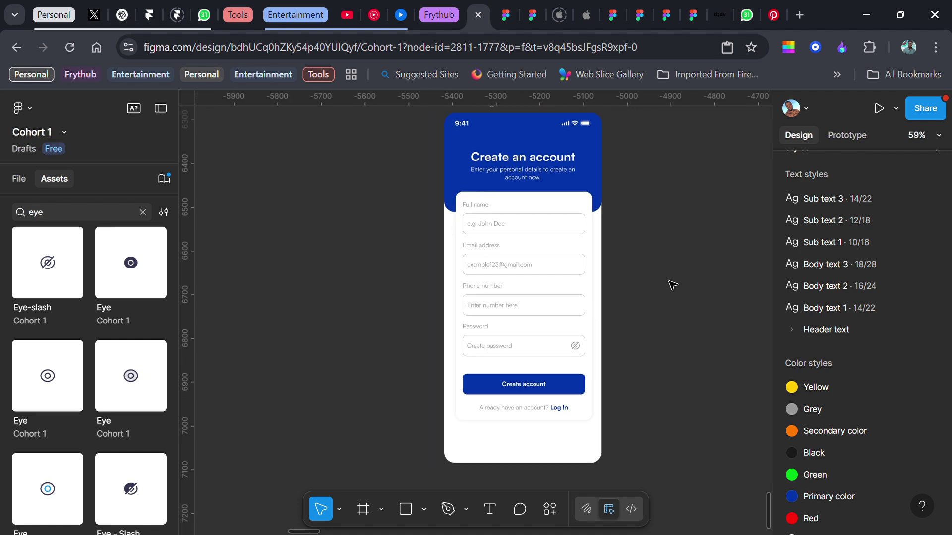
{"action": "left_click", "coordinate": [562, 396]}
{"action": "scroll", "coordinate": [560, 369], "scroll_direction": "up", "scroll_amount": 5}
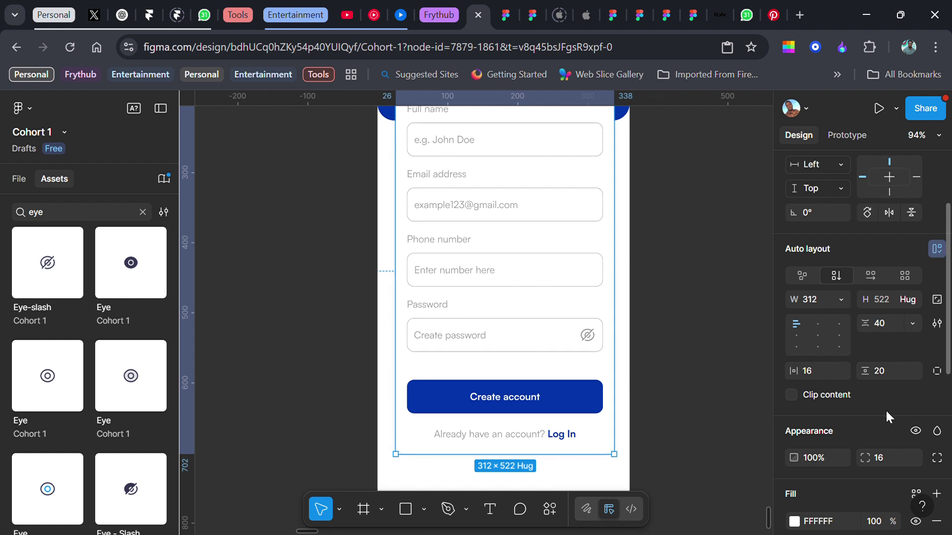
{"action": "scroll", "coordinate": [843, 387], "scroll_direction": "down", "scroll_amount": 3}
{"action": "left_click", "coordinate": [935, 298]}
{"action": "left_click", "coordinate": [889, 319]}
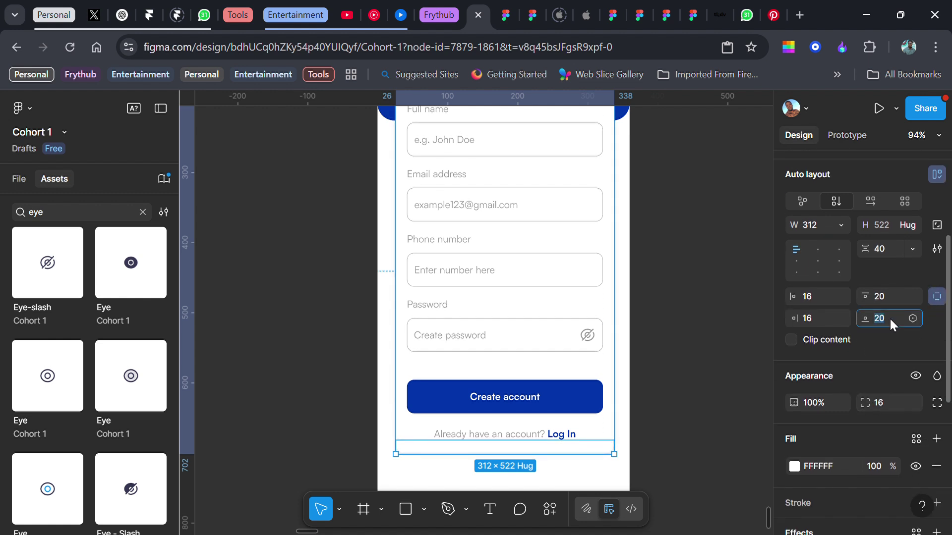
{"action": "type", "text": "40"}
{"action": "key", "text": "Return"}
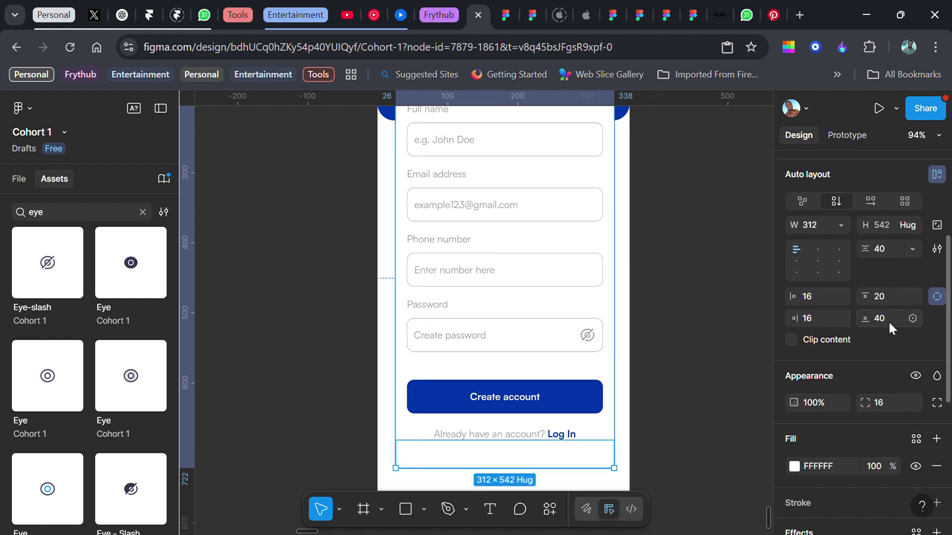
{"action": "left_click", "coordinate": [712, 292]}
{"action": "scroll", "coordinate": [709, 292], "scroll_direction": "down", "scroll_amount": 4}
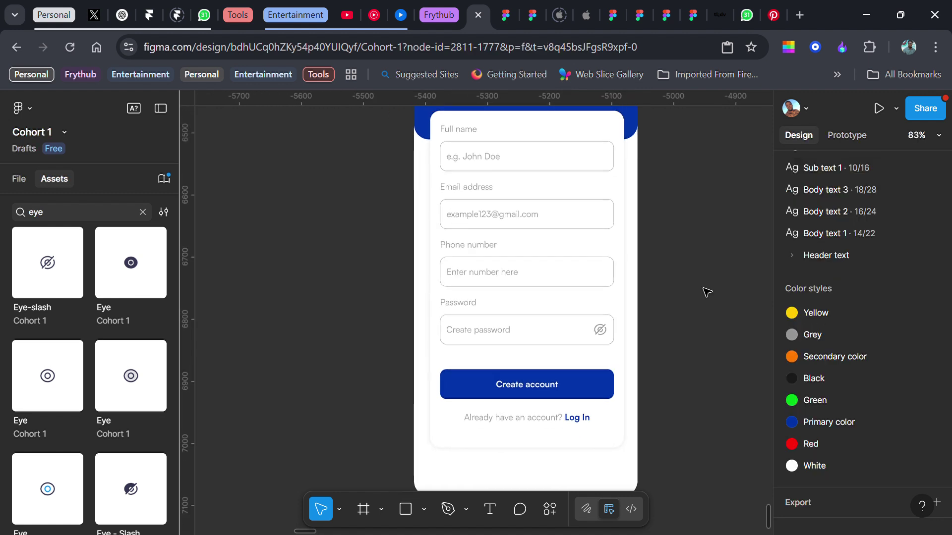
{"action": "scroll", "coordinate": [706, 291], "scroll_direction": "right", "scroll_amount": 1}
{"action": "scroll", "coordinate": [705, 290], "scroll_direction": "up", "scroll_amount": 2}
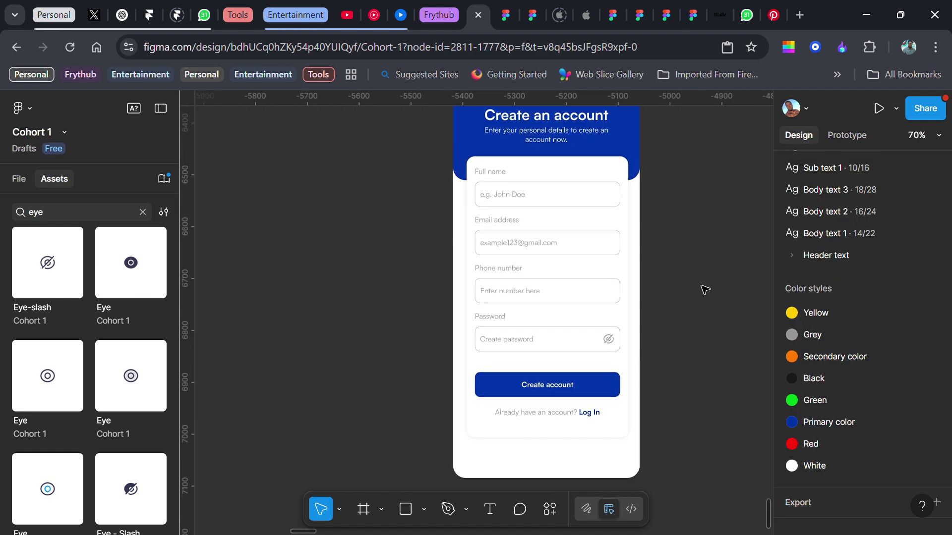
{"action": "scroll", "coordinate": [705, 290], "scroll_direction": "down", "scroll_amount": 3}
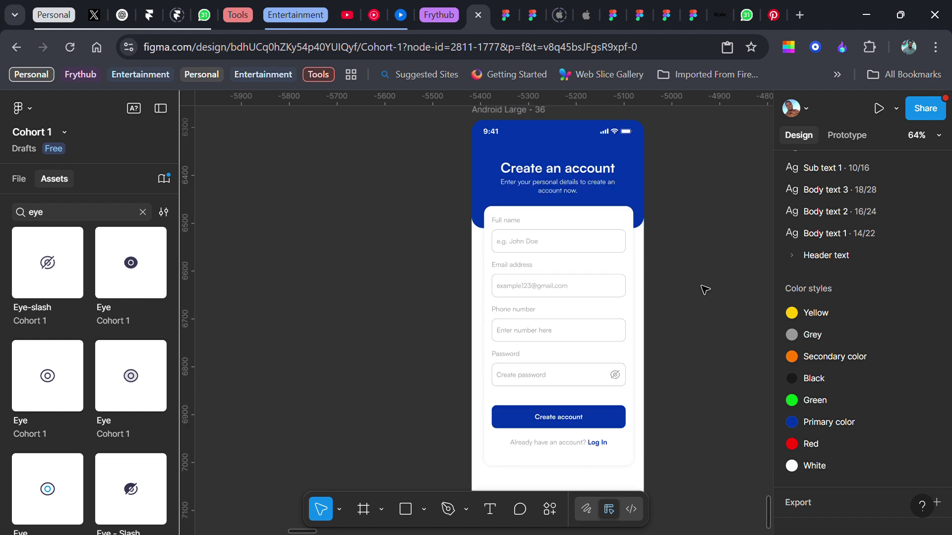
{"action": "scroll", "coordinate": [704, 289], "scroll_direction": "down", "scroll_amount": 2}
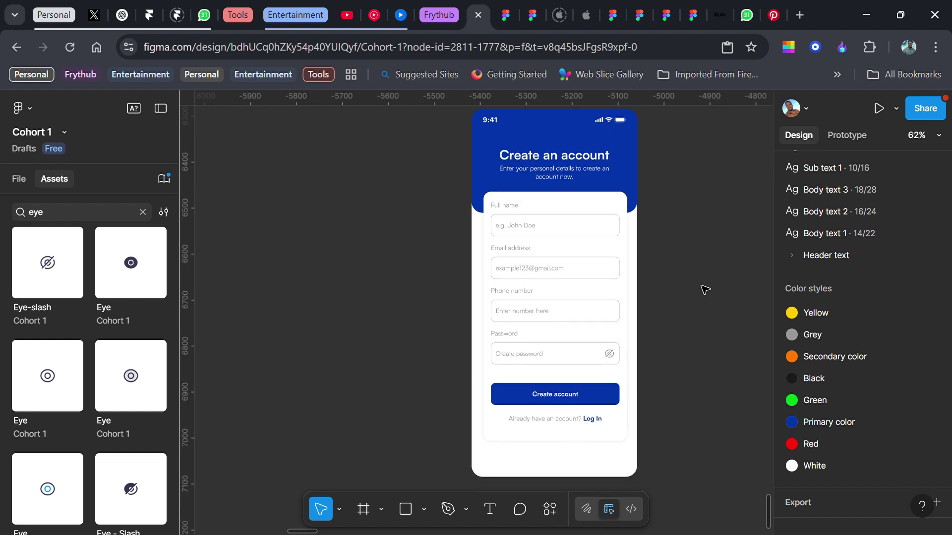
{"action": "scroll", "coordinate": [701, 288], "scroll_direction": "right", "scroll_amount": 1}
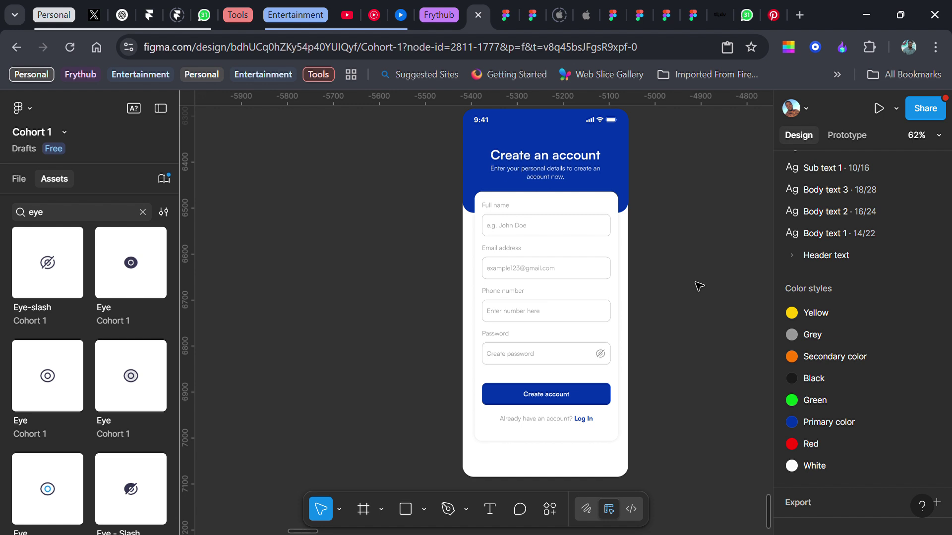